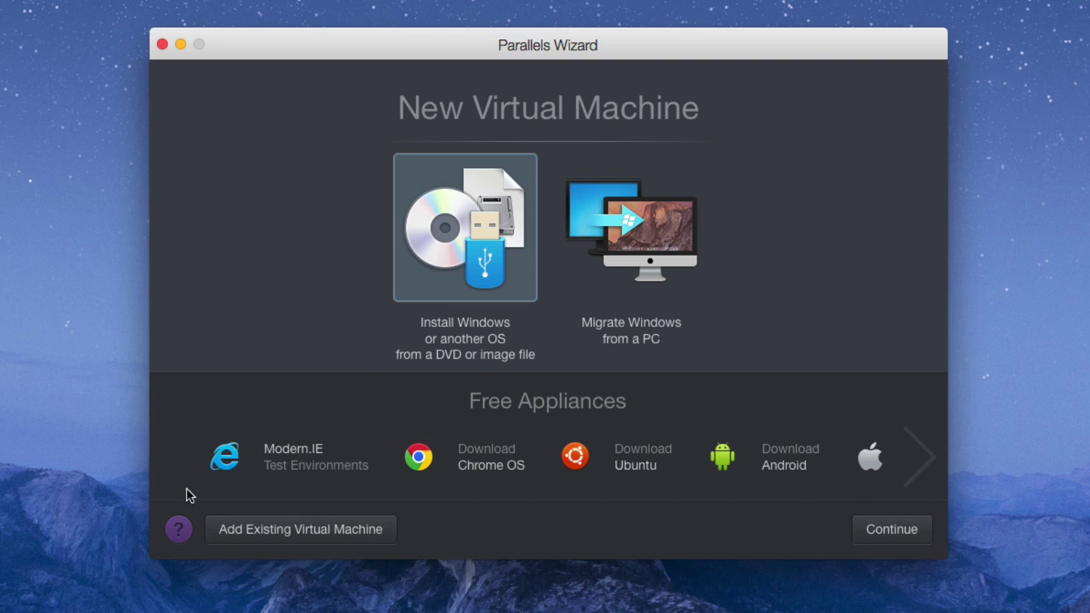
Step: Start a Windows install from image, and drop Windows 10 64 bit.iso onto the Image File source
{"action": "double_click", "coordinate": [462, 286]}
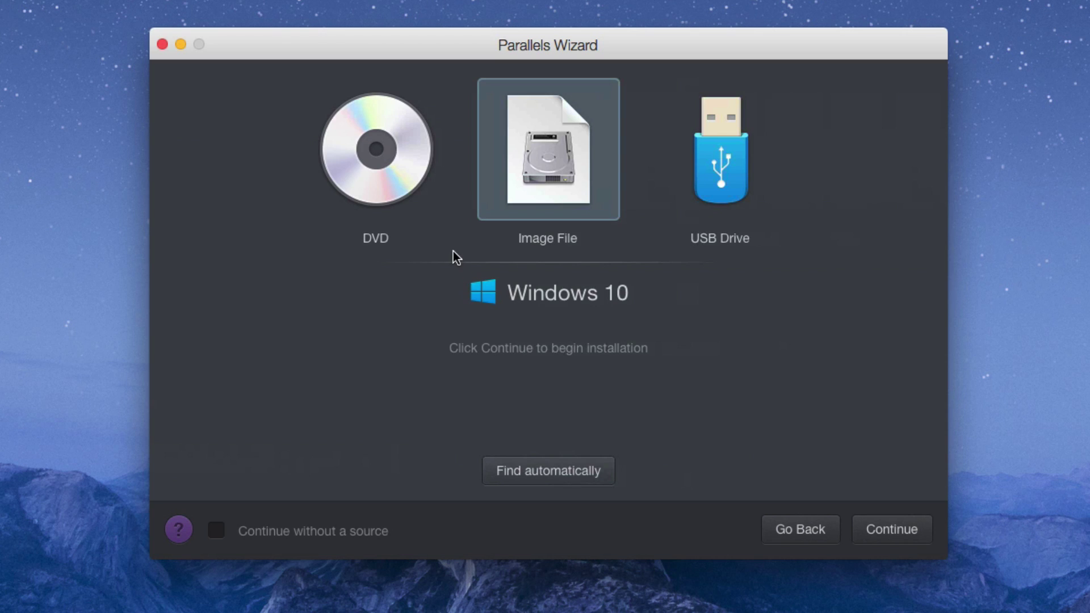
{"action": "left_click", "coordinate": [535, 461]}
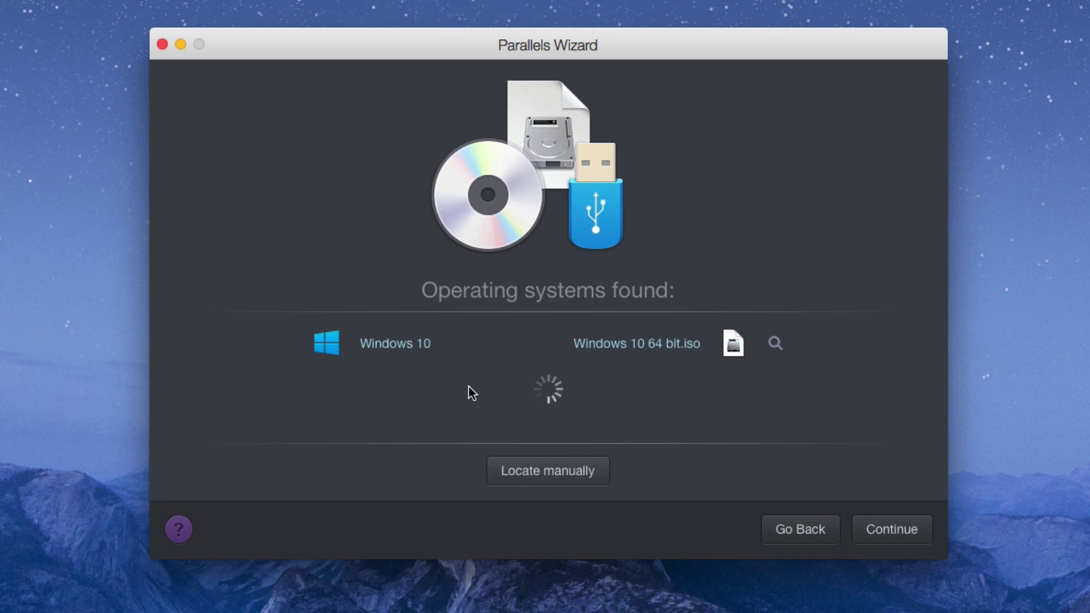
{"action": "left_click", "coordinate": [513, 472]}
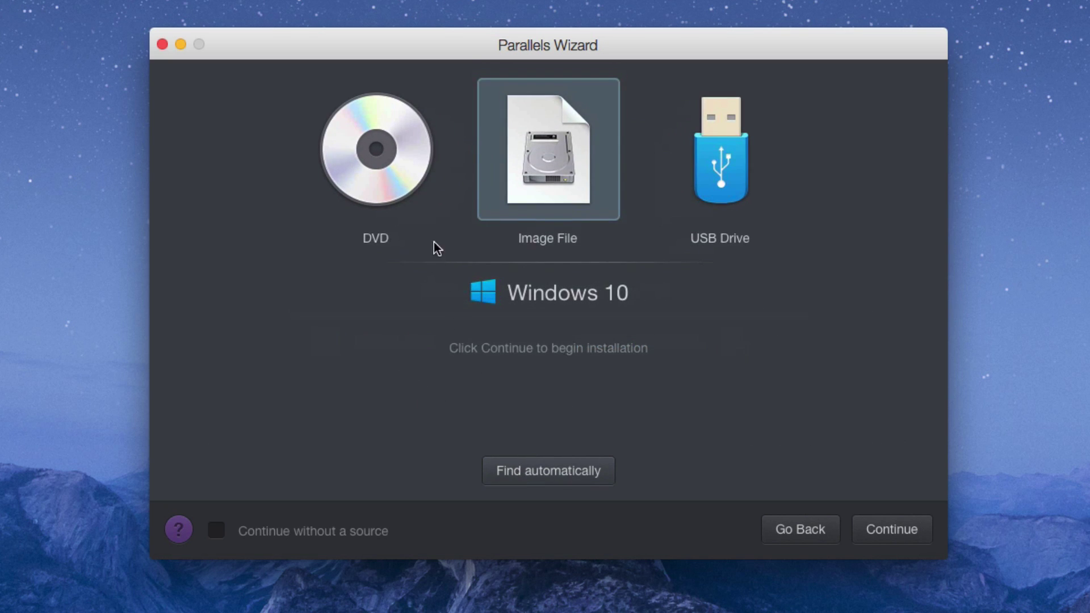
{"action": "left_click", "coordinate": [391, 200]}
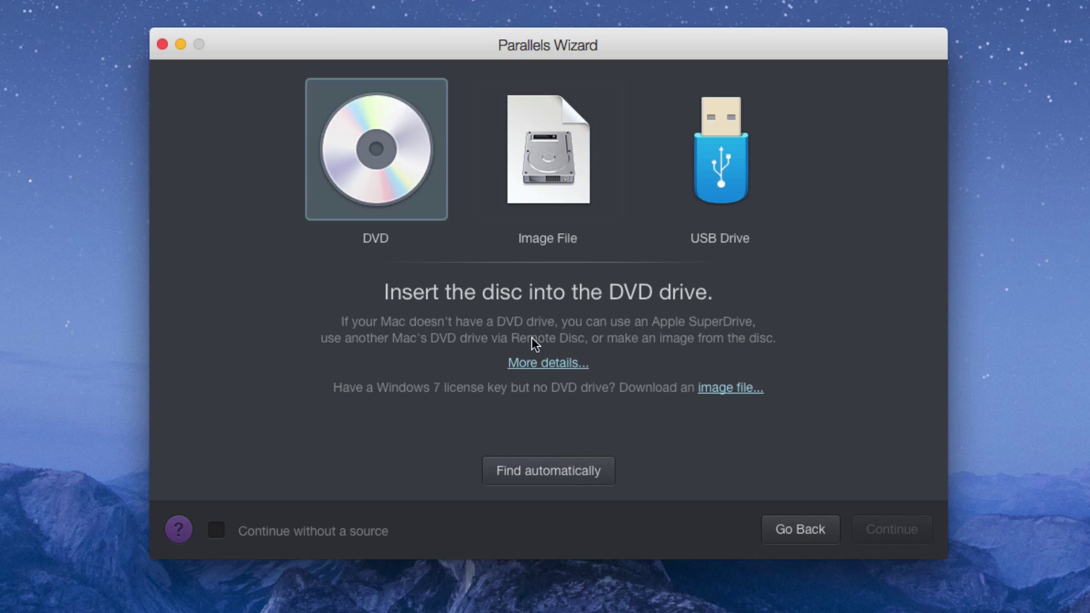
{"action": "left_click", "coordinate": [551, 187]}
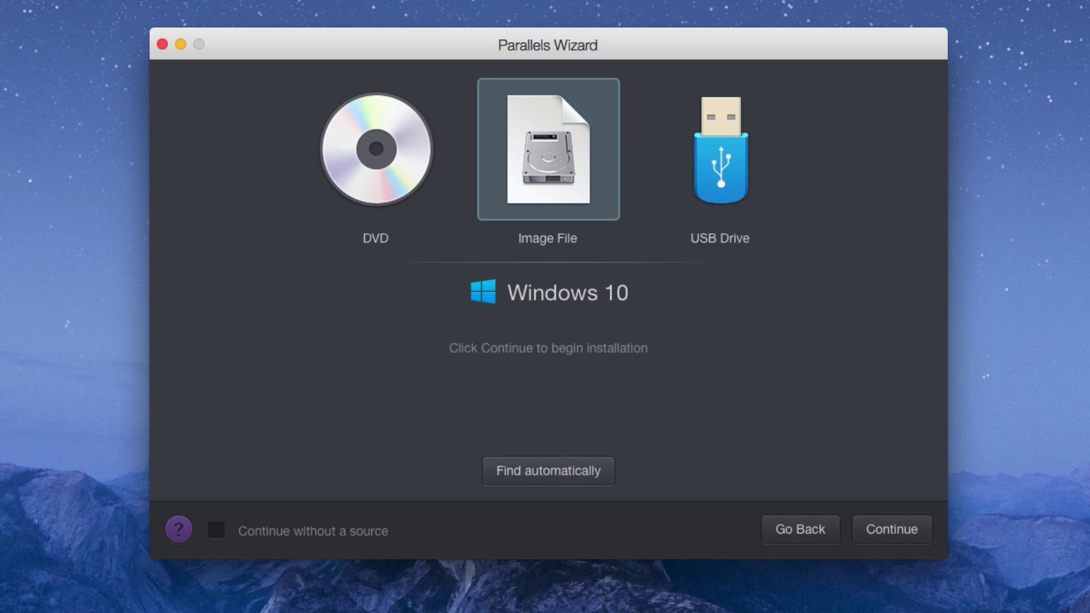
{"action": "left_click_drag", "start_coordinate": [738, 363], "coordinate": [562, 339]}
Step: Cancel the image file browser, try USB Drive, then switch back to Image File as the source
{"action": "left_click", "coordinate": [606, 346]}
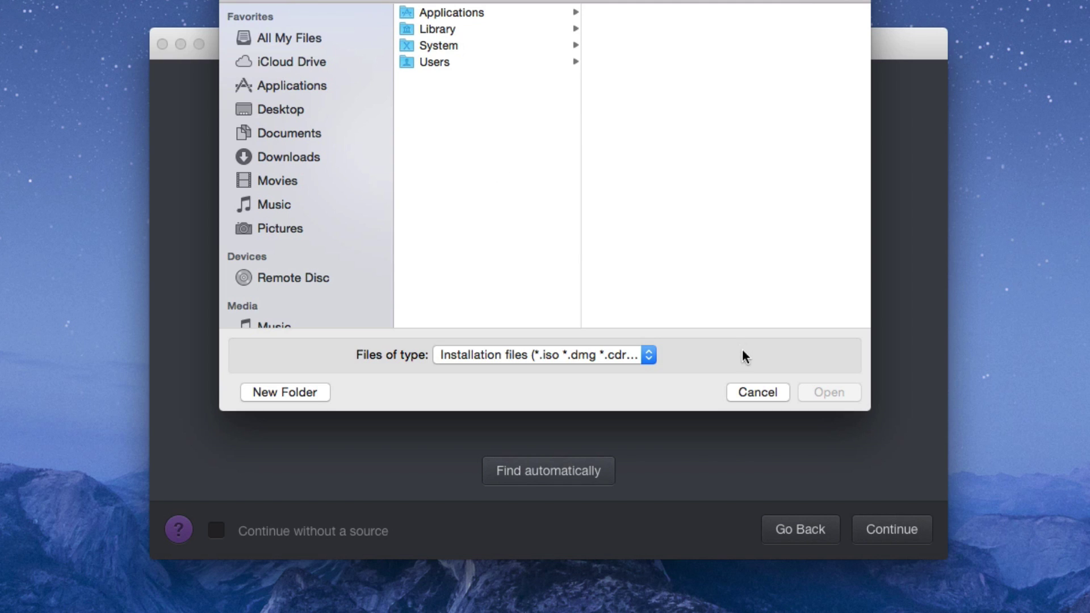
{"action": "left_click", "coordinate": [763, 394]}
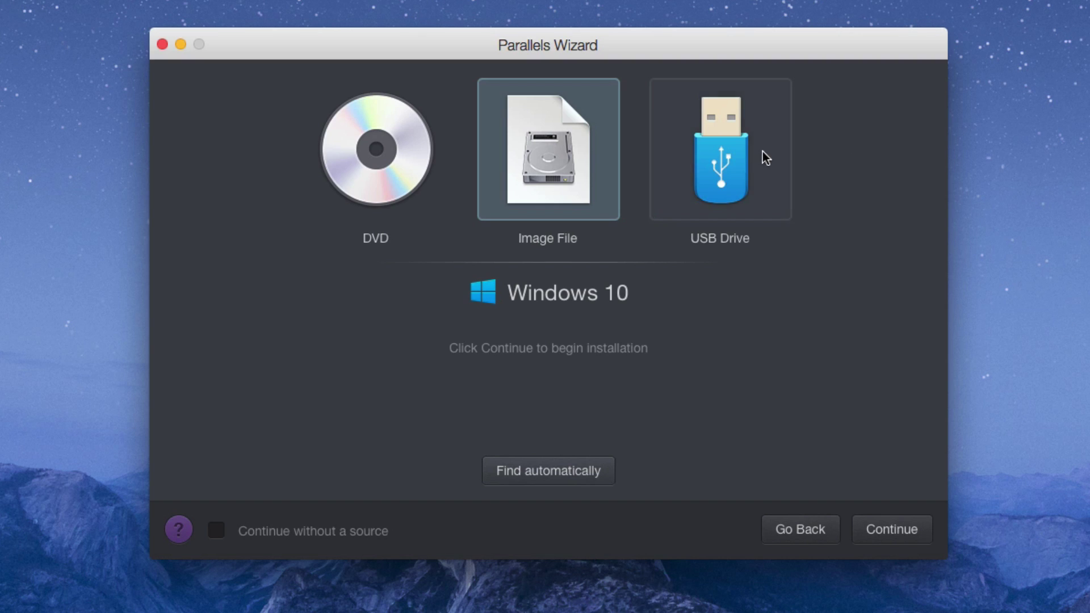
{"action": "left_click", "coordinate": [753, 166]}
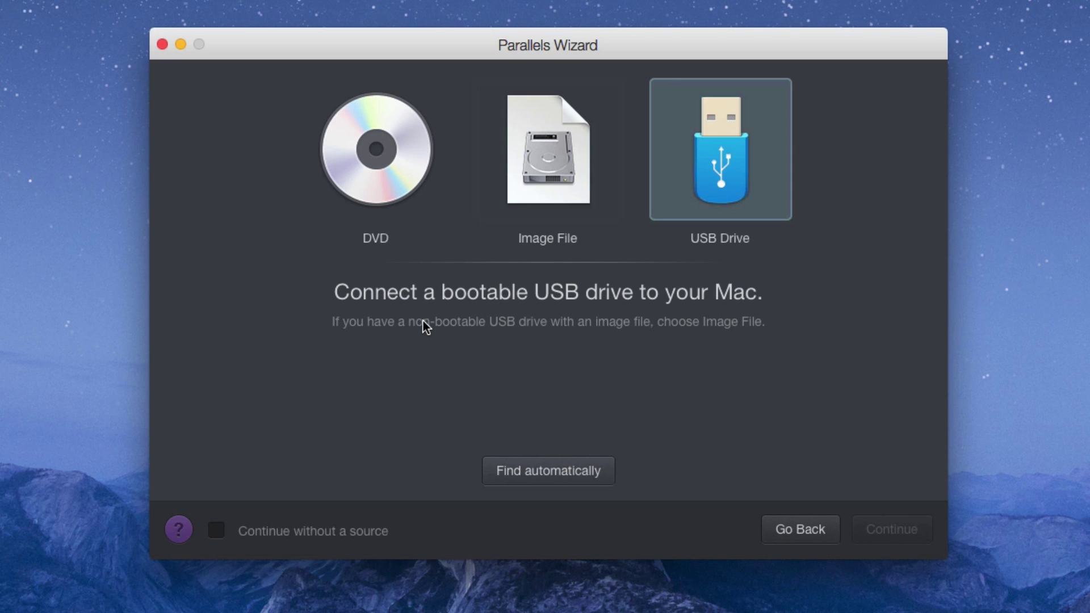
{"action": "left_click", "coordinate": [545, 177]}
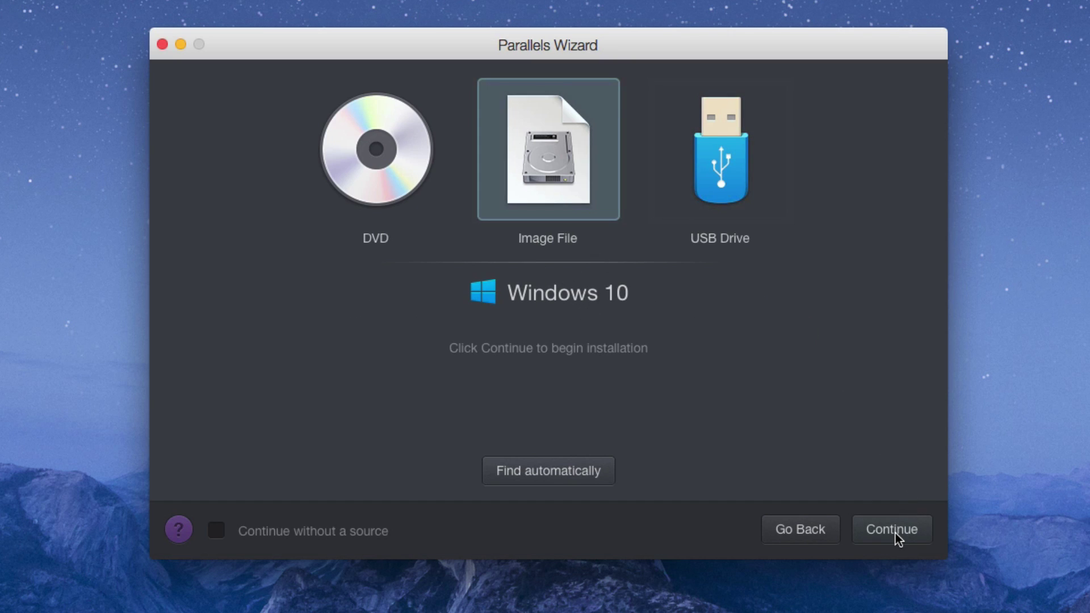
Step: Continue with the detected Windows 10 image, with no product key and express installation off
{"action": "left_click", "coordinate": [604, 461]}
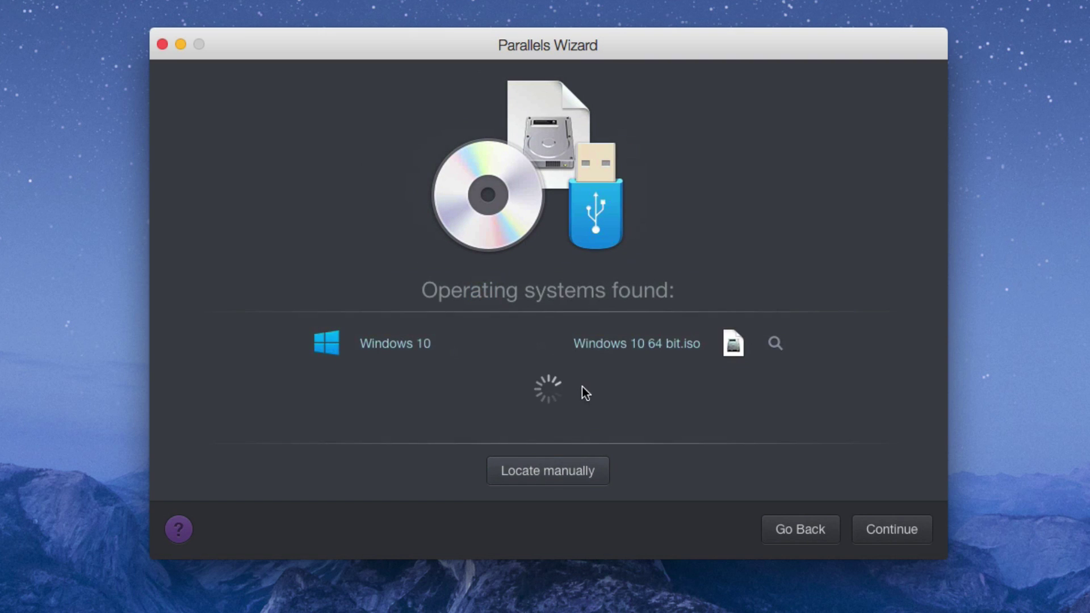
{"action": "left_click", "coordinate": [893, 534]}
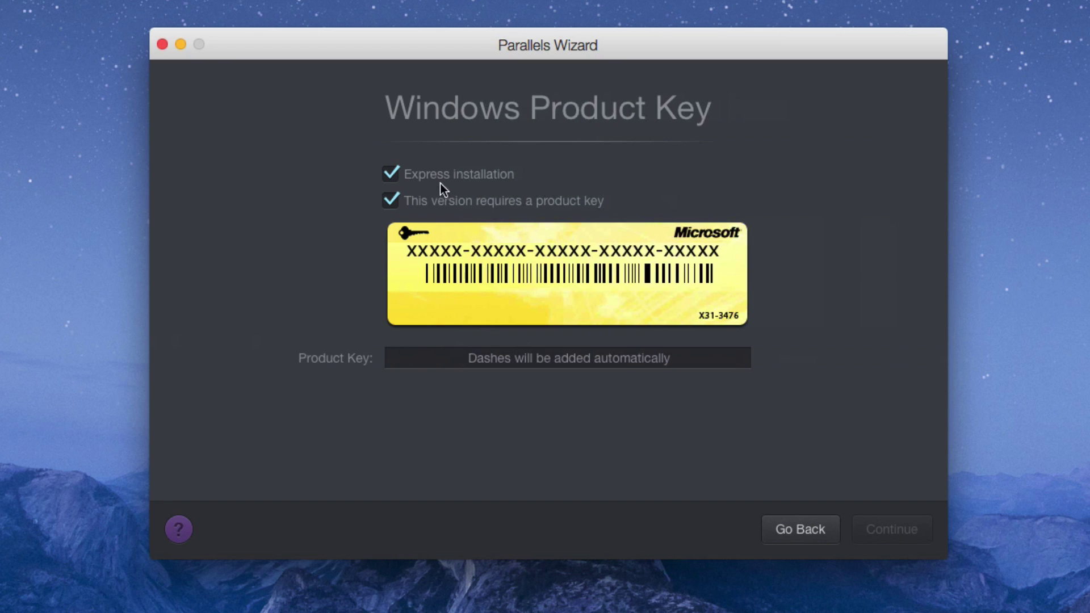
{"action": "left_click", "coordinate": [391, 201]}
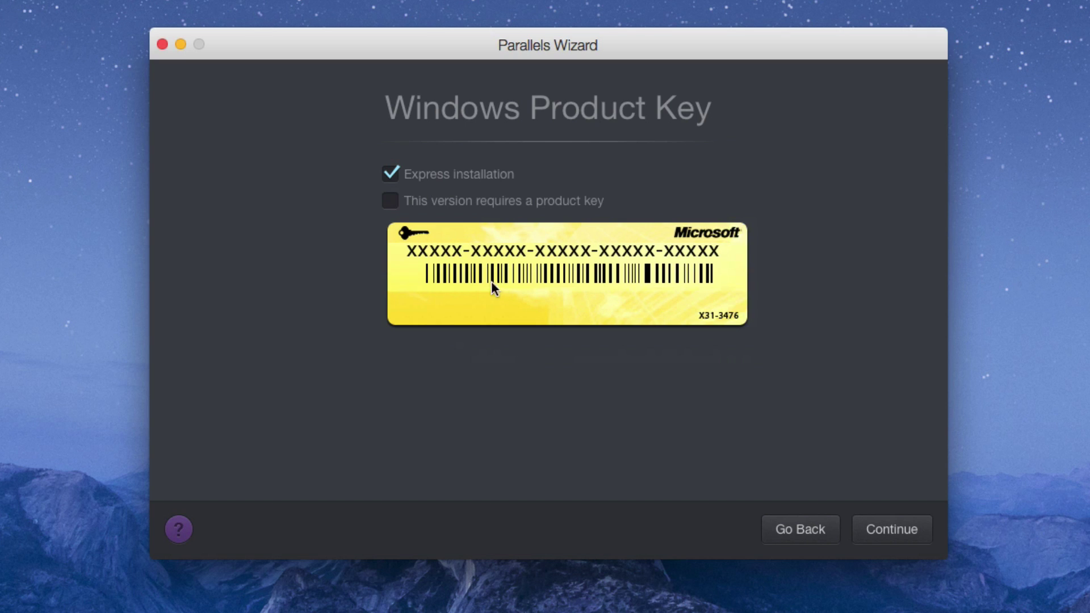
{"action": "left_click", "coordinate": [418, 178]}
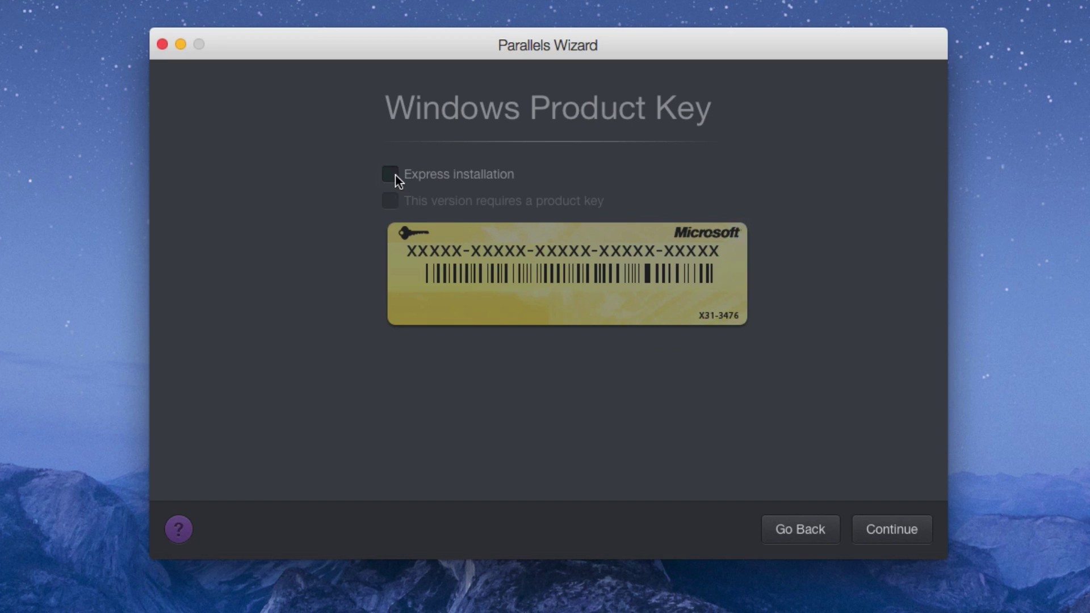
{"action": "left_click", "coordinate": [395, 176]}
{"action": "left_click", "coordinate": [395, 176]}
{"action": "left_click", "coordinate": [879, 532]}
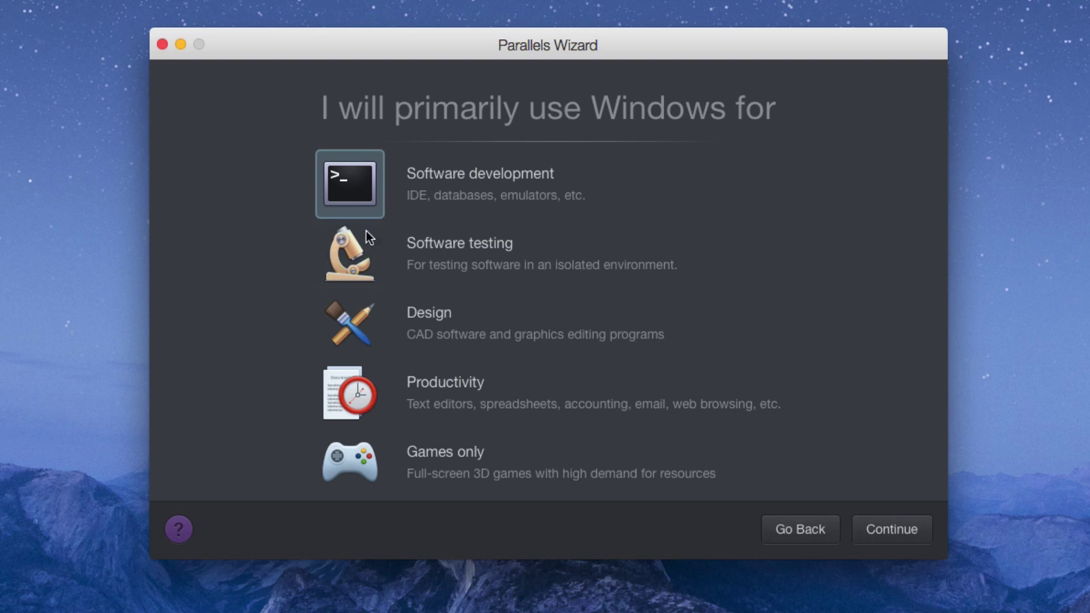
Step: Choose Games only as Windows' primary use and continue
{"action": "left_click", "coordinate": [337, 447]}
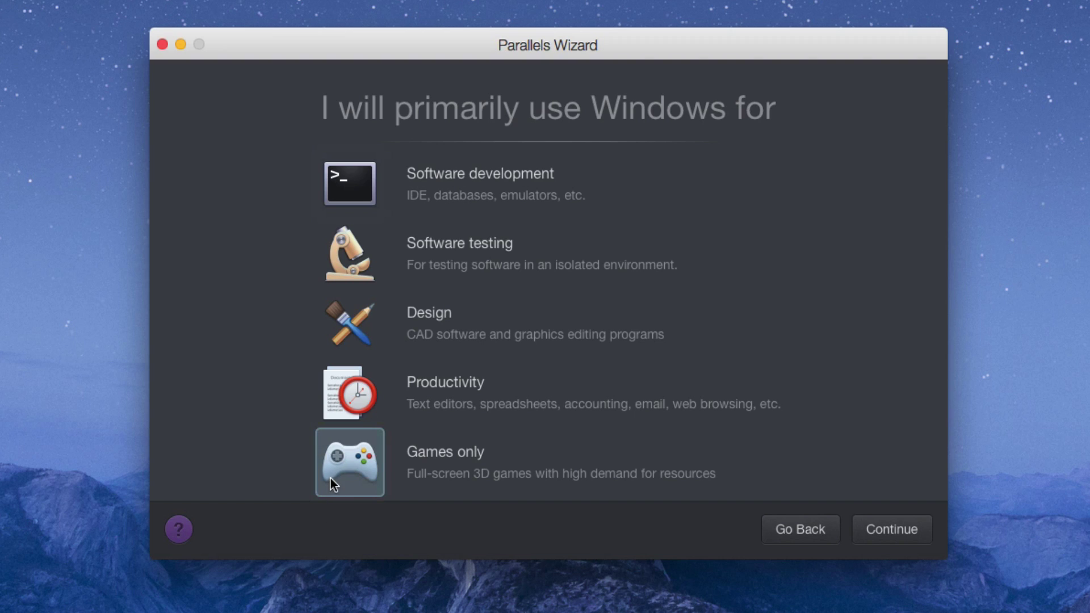
{"action": "left_click", "coordinate": [873, 532]}
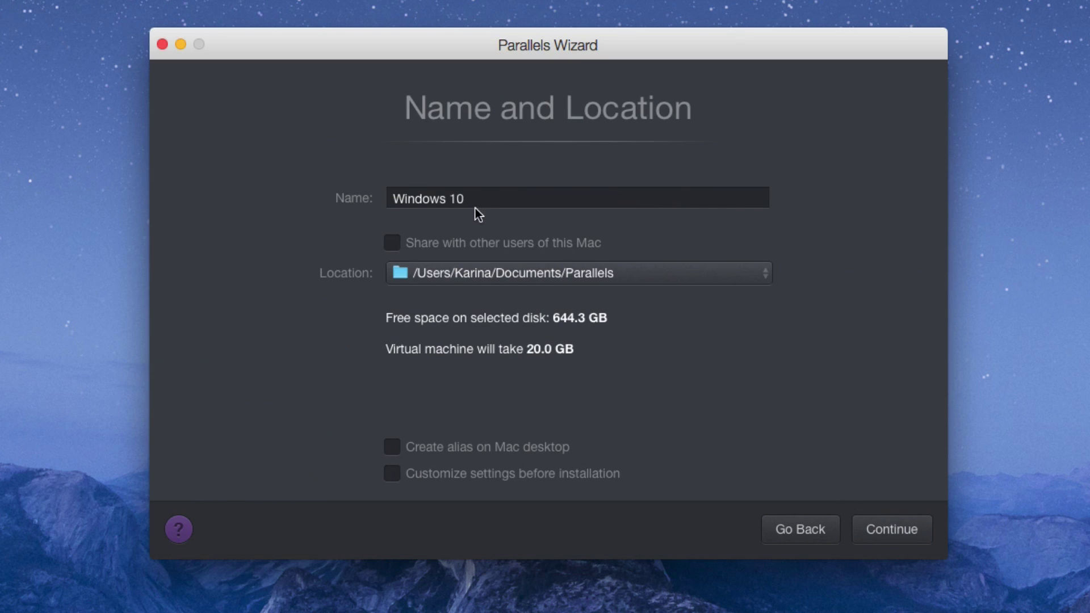
Step: Keep the name Windows 10 with sharing to other Mac users off, and continue to configuration
{"action": "left_click", "coordinate": [458, 203]}
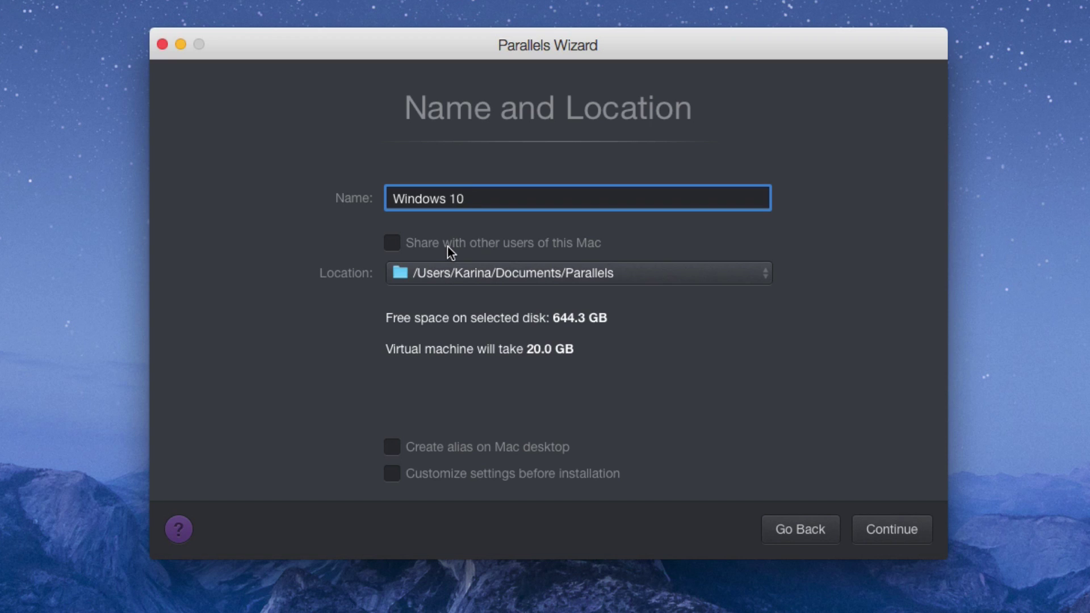
{"action": "left_click", "coordinate": [429, 242]}
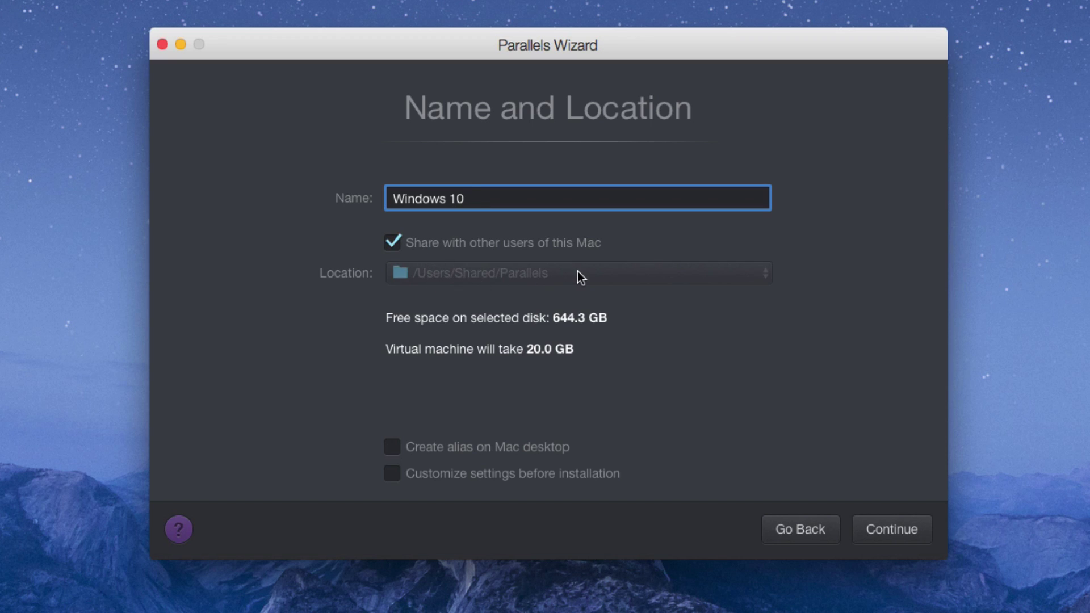
{"action": "left_click", "coordinate": [485, 245]}
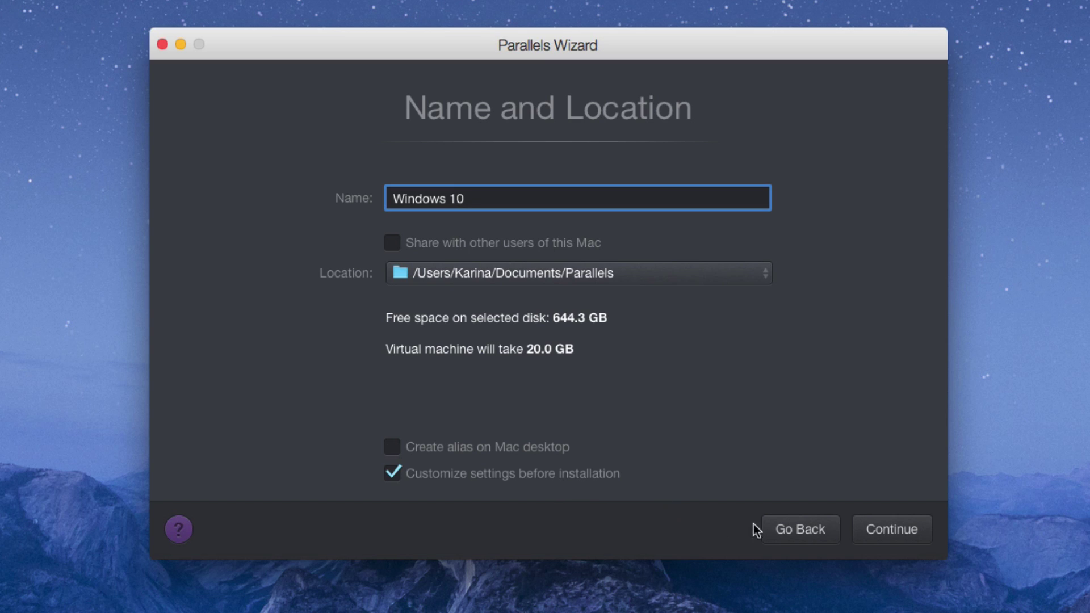
{"action": "left_click", "coordinate": [875, 532]}
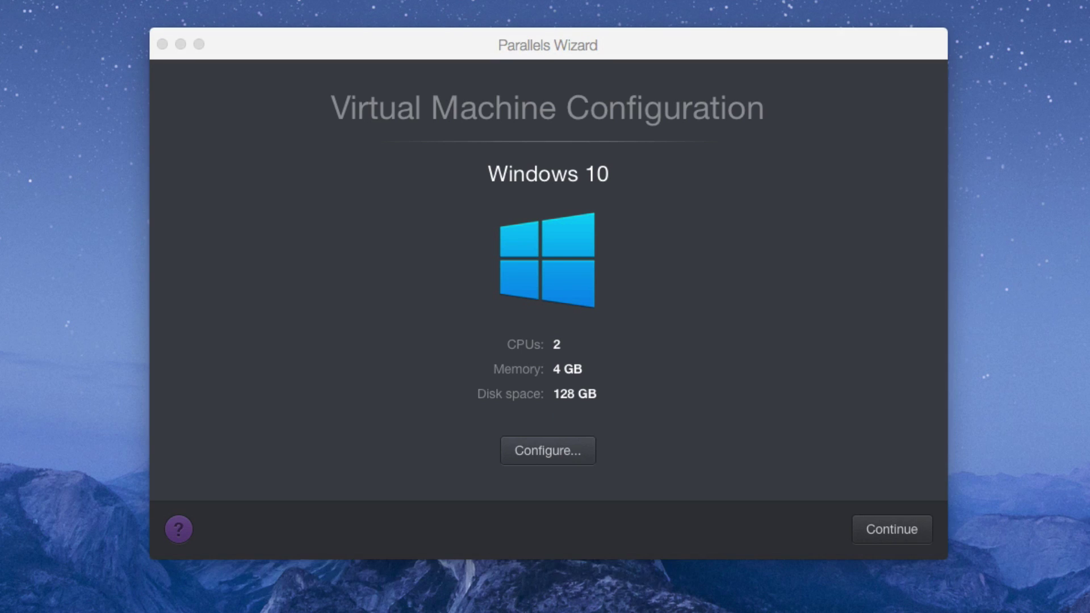
Step: Move the Windows 10 - General settings window further to the left
{"action": "left_click_drag", "start_coordinate": [762, 126], "coordinate": [594, 114]}
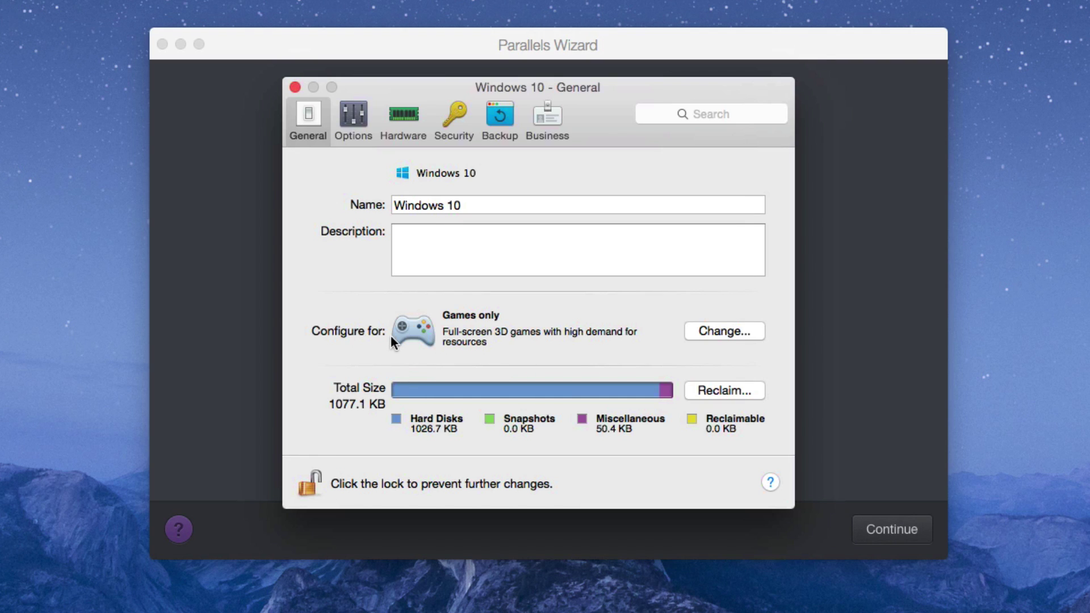
{"action": "left_click", "coordinate": [723, 331]}
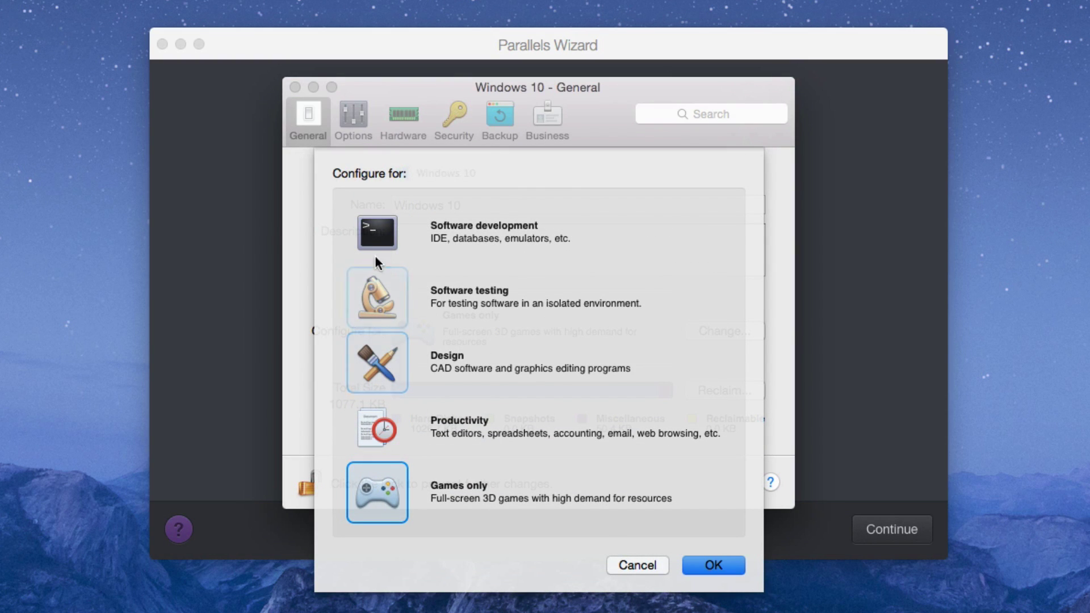
{"action": "left_click", "coordinate": [619, 561]}
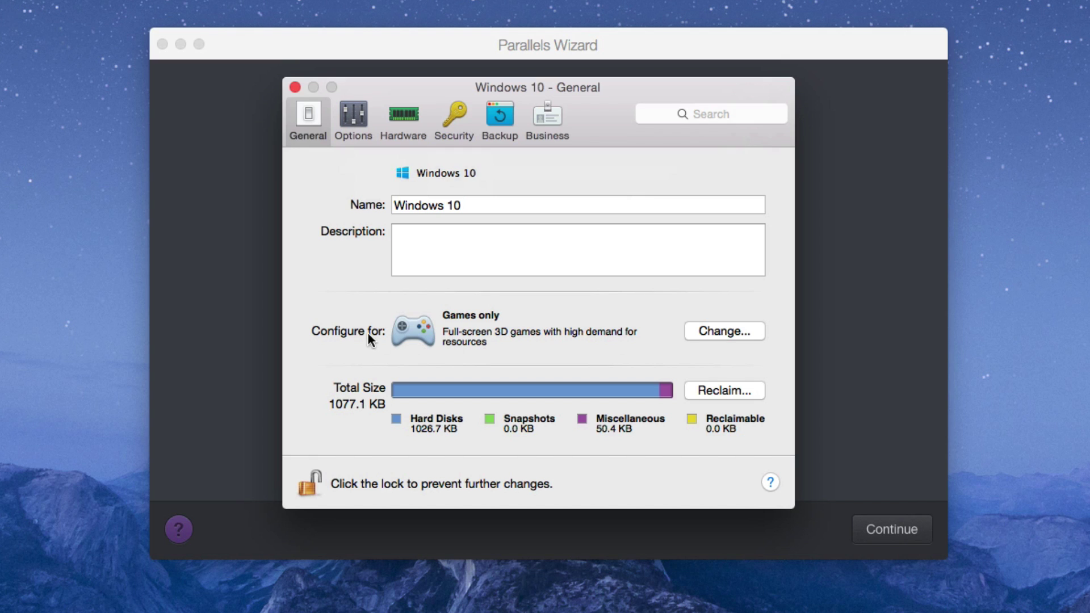
{"action": "left_click", "coordinate": [702, 331]}
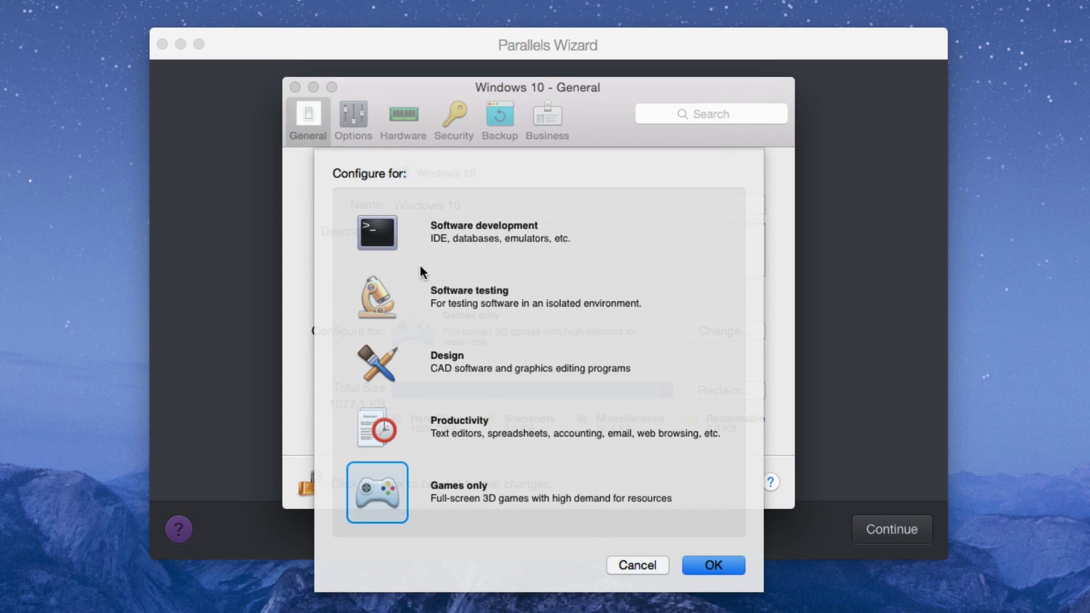
{"action": "left_click", "coordinate": [694, 563]}
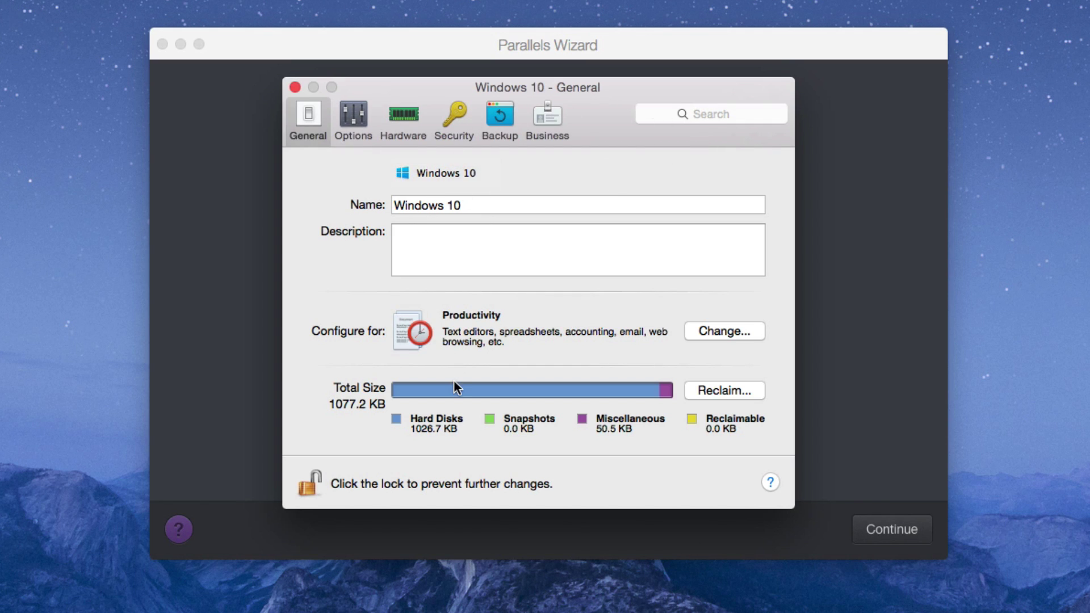
{"action": "left_click", "coordinate": [728, 335]}
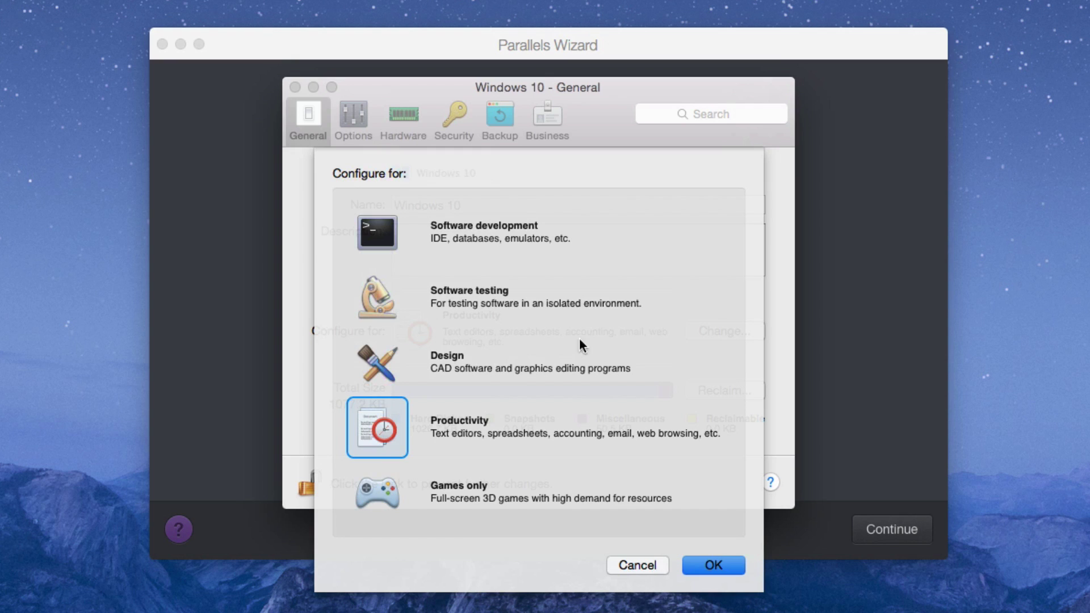
{"action": "left_click", "coordinate": [375, 474]}
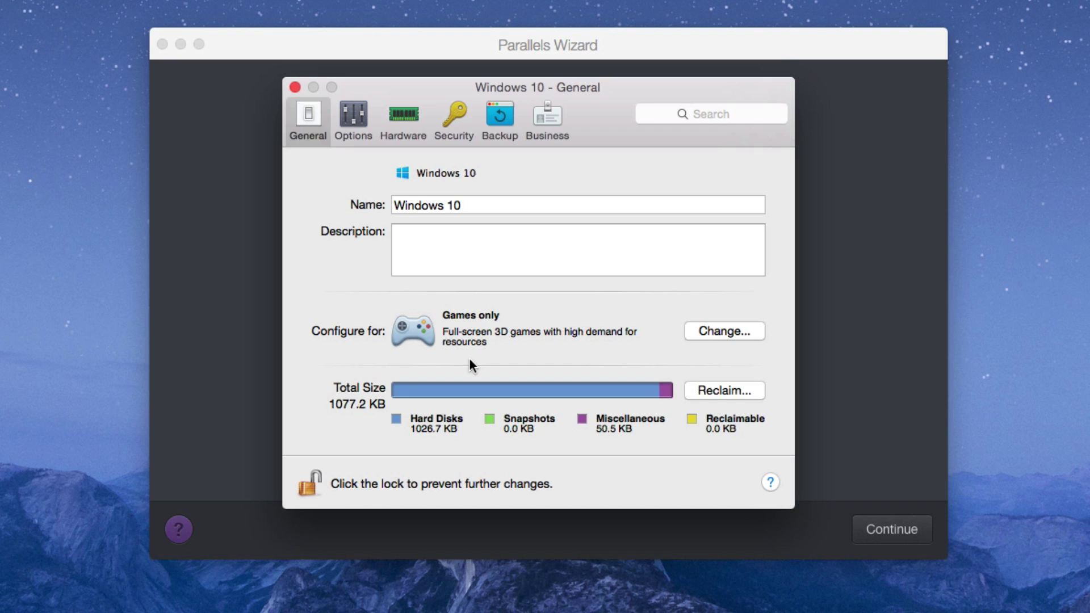
{"action": "left_click", "coordinate": [350, 124]}
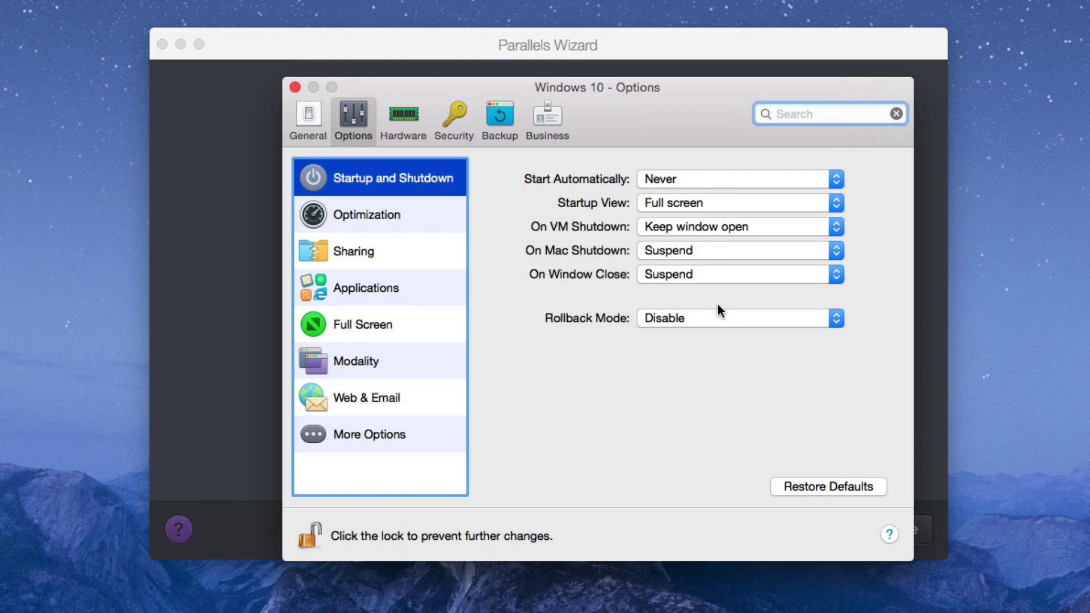
{"action": "left_click", "coordinate": [397, 220]}
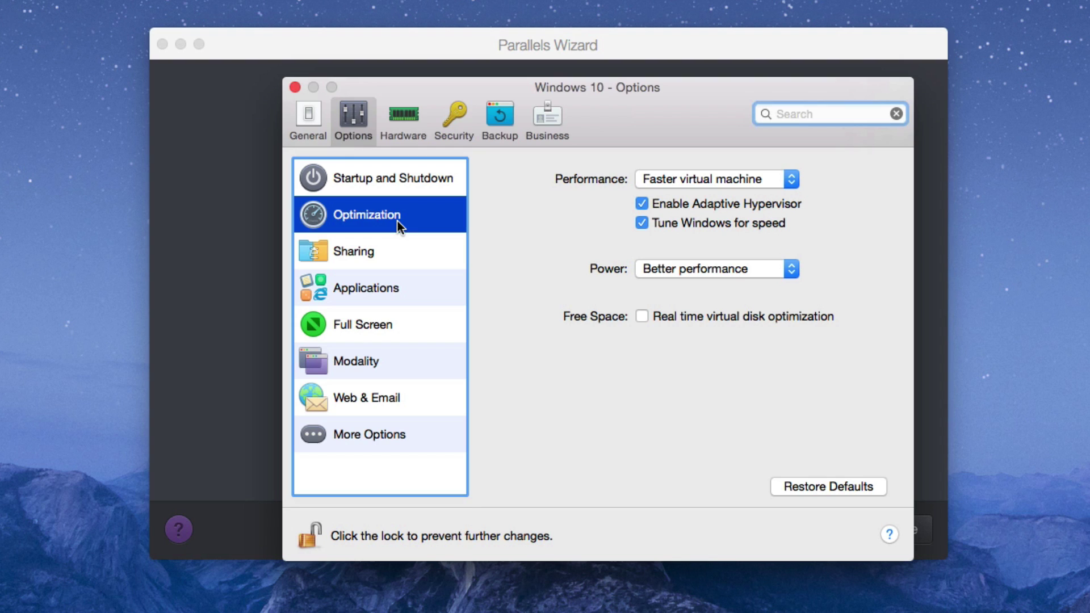
{"action": "left_click", "coordinate": [712, 179]}
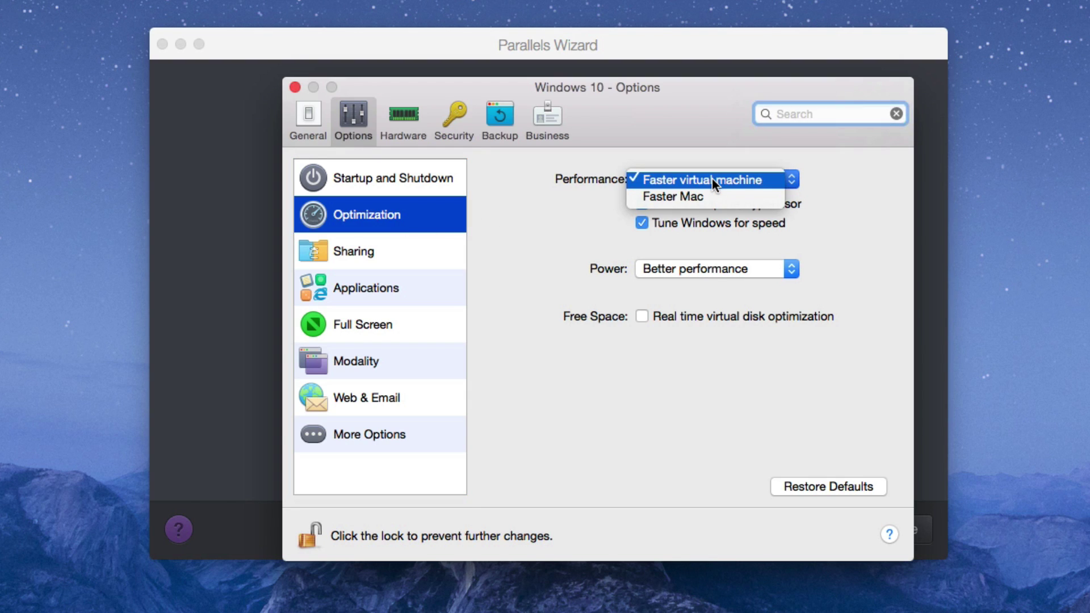
{"action": "left_click", "coordinate": [701, 180]}
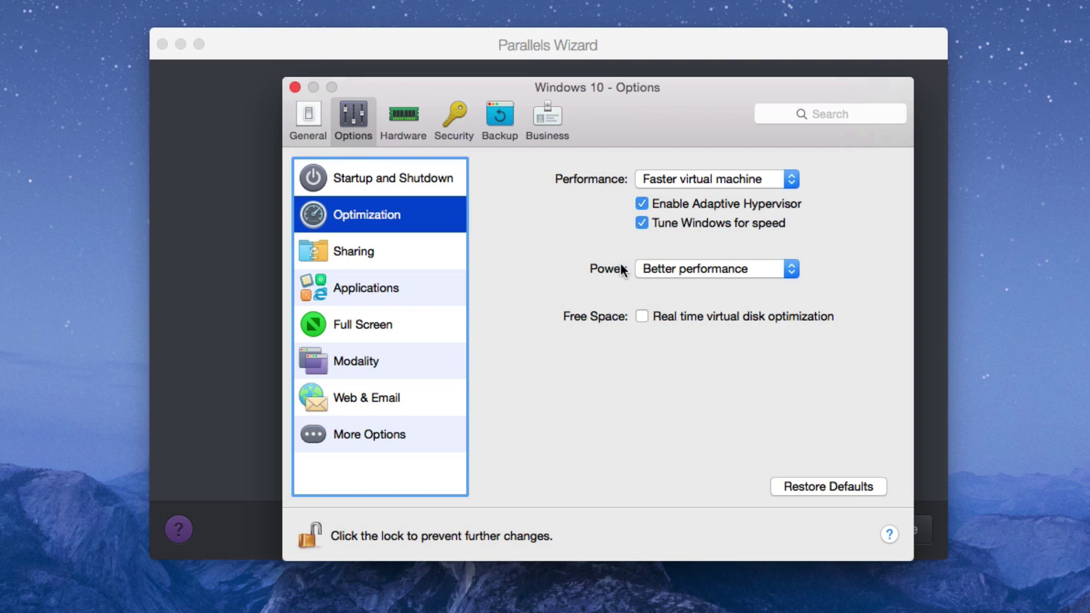
{"action": "left_click", "coordinate": [659, 270]}
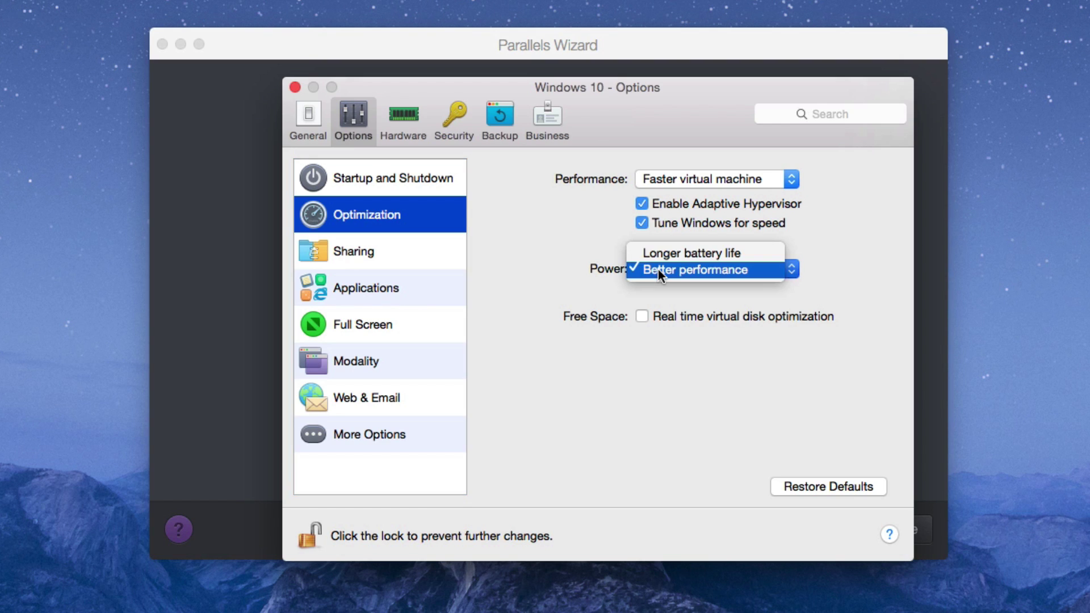
{"action": "left_click", "coordinate": [606, 245]}
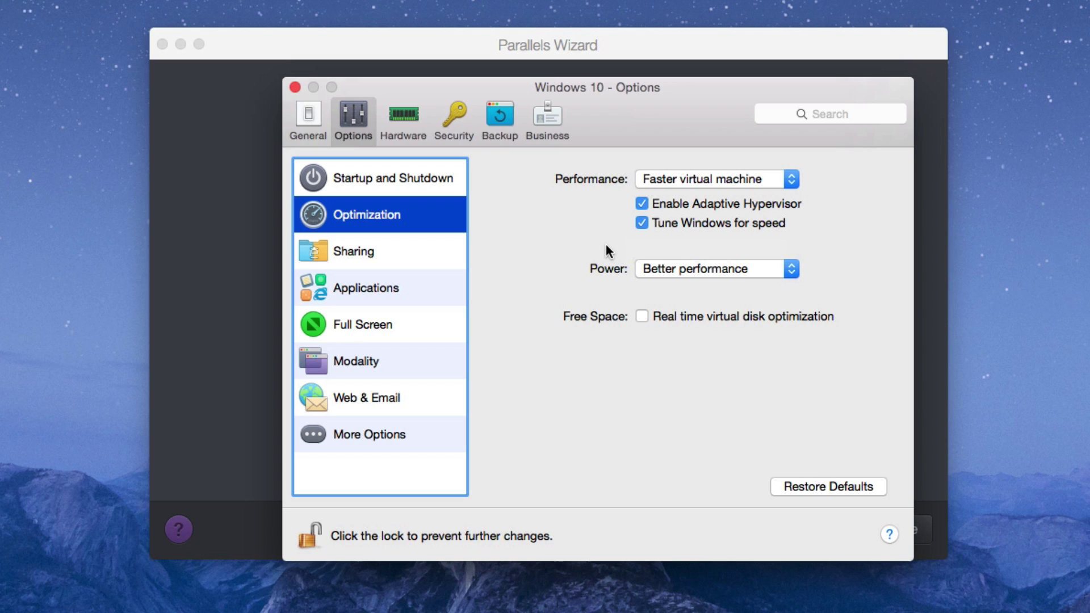
{"action": "left_click", "coordinate": [665, 270]}
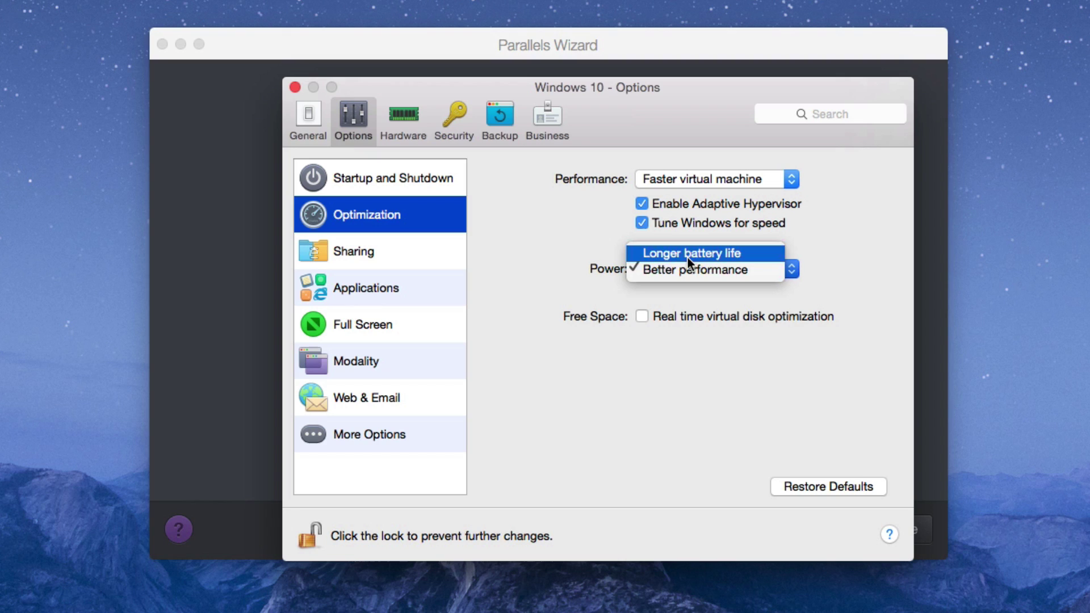
{"action": "left_click", "coordinate": [700, 270]}
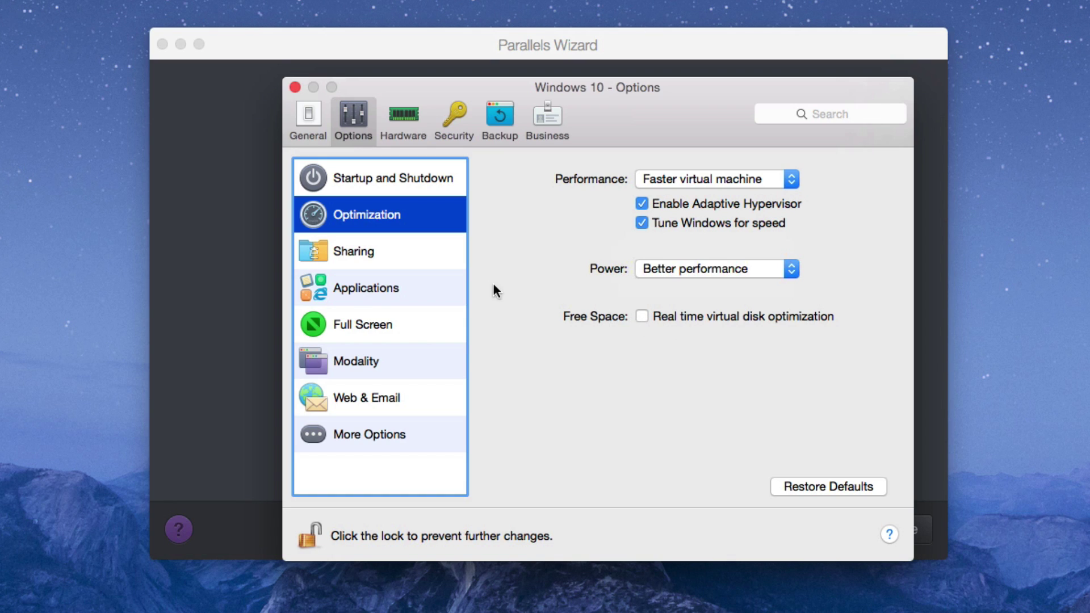
{"action": "left_click", "coordinate": [444, 263]}
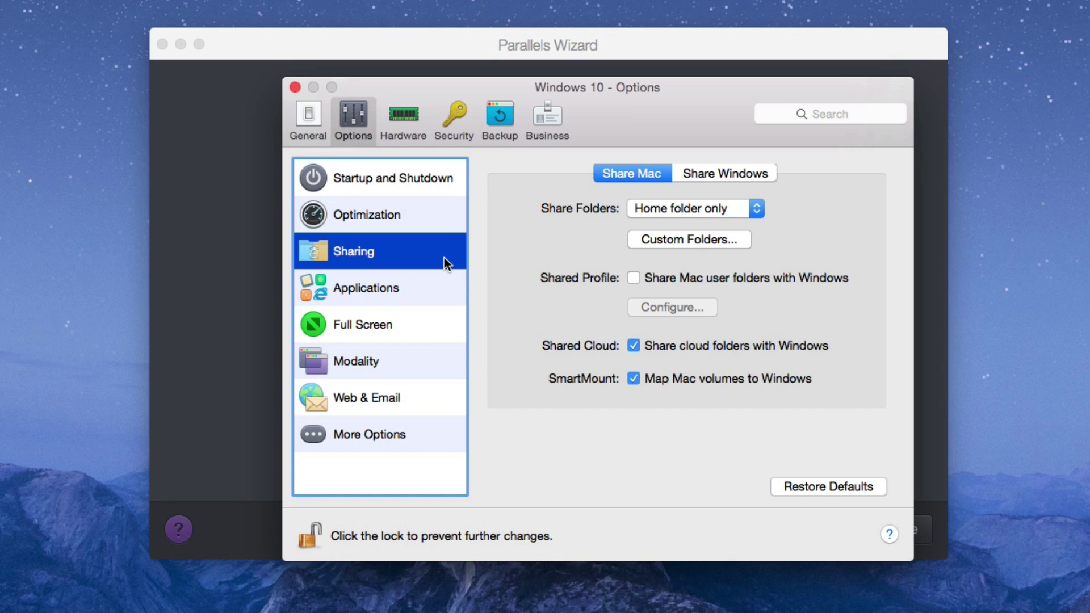
{"action": "left_click", "coordinate": [410, 214]}
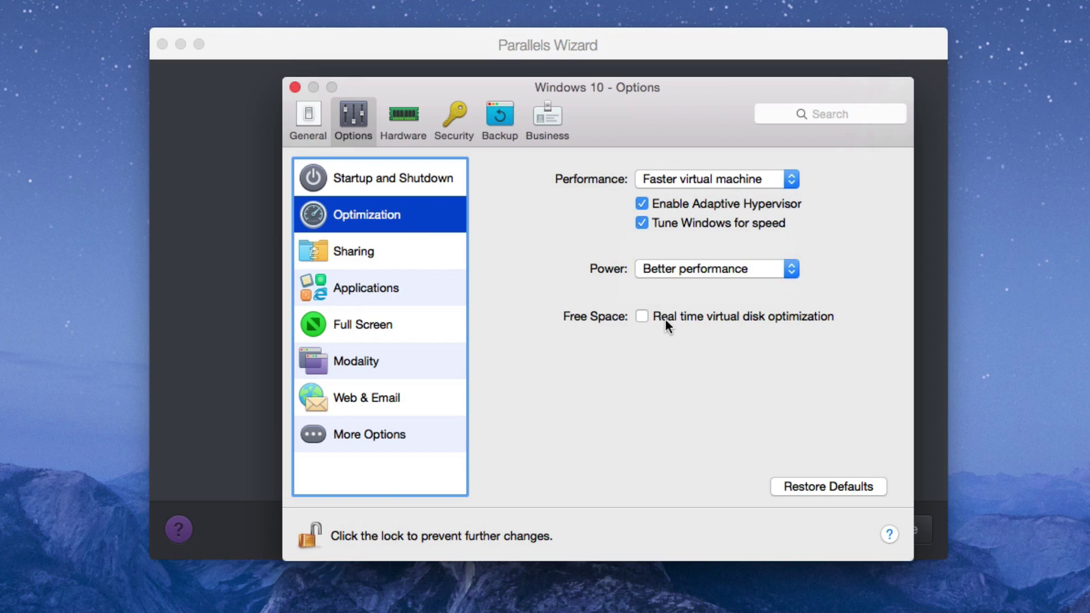
Step: In Sharing, keep shared folders to the Home folder only, then view the Share Windows options
{"action": "left_click", "coordinate": [408, 254]}
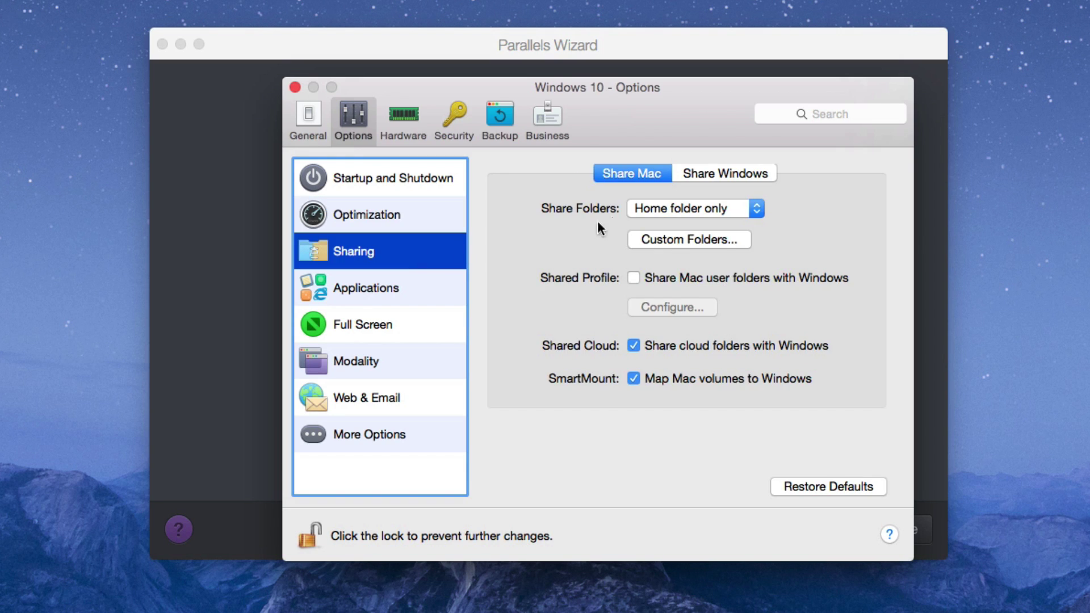
{"action": "left_click", "coordinate": [653, 207]}
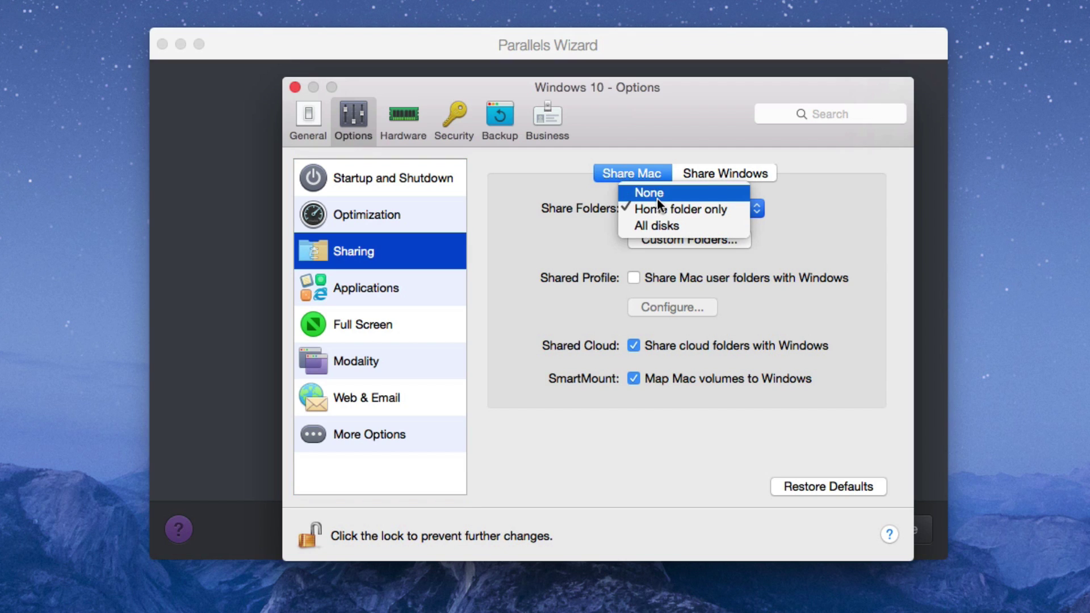
{"action": "left_click", "coordinate": [661, 213]}
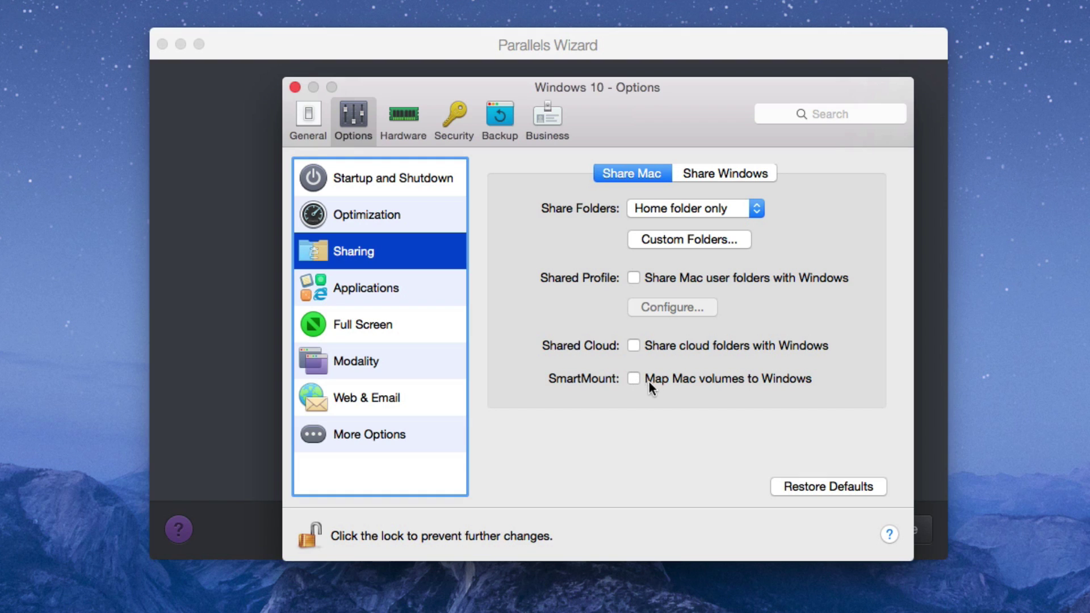
{"action": "left_click", "coordinate": [720, 175]}
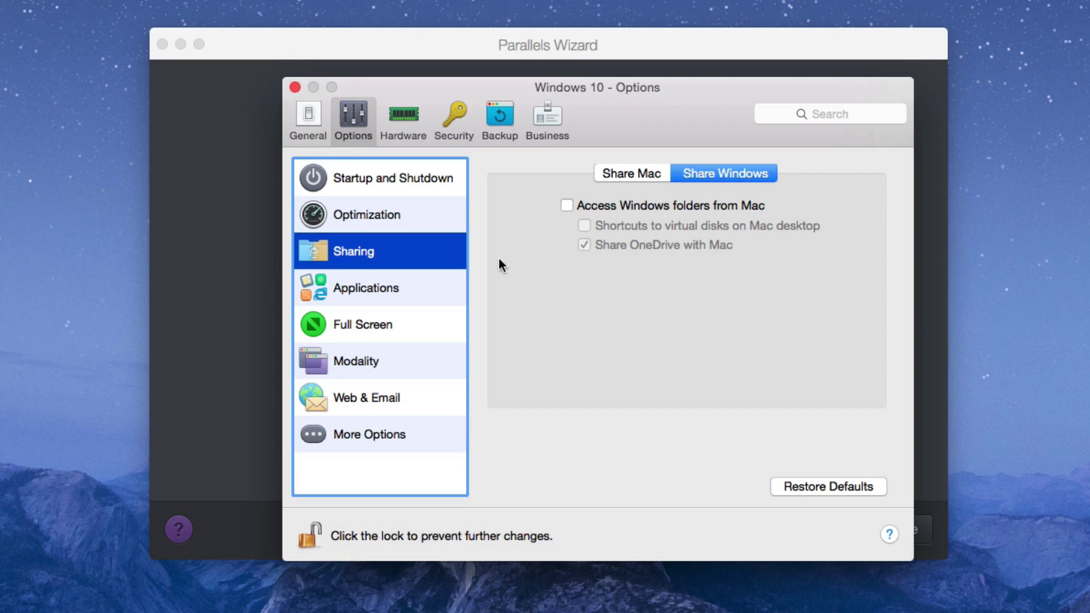
Step: Under Applications, turn off 'Show Windows notification area in Mac menu bar'
{"action": "left_click", "coordinate": [411, 288]}
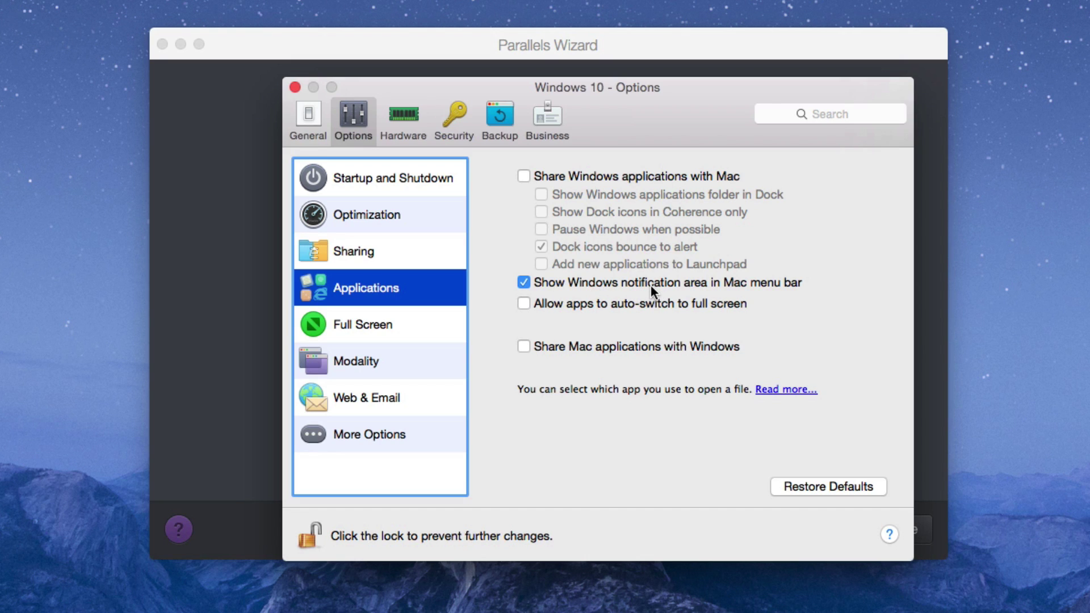
{"action": "left_click", "coordinate": [651, 286]}
Step: In Full Screen, turn on Use OS X Full Screen and Active Screen Corners
{"action": "left_click", "coordinate": [404, 332]}
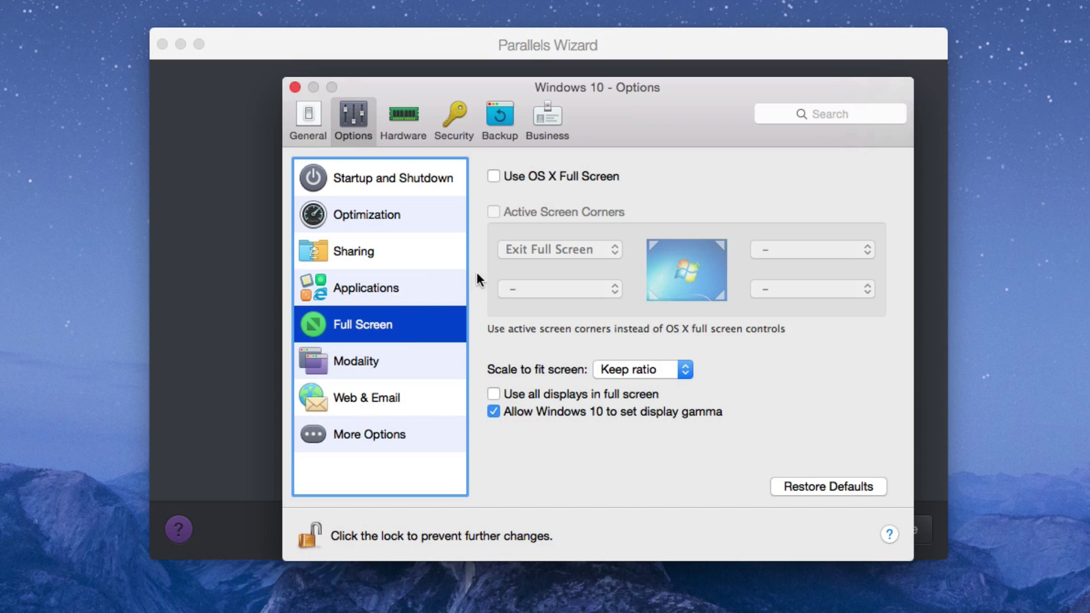
{"action": "left_click", "coordinate": [521, 175]}
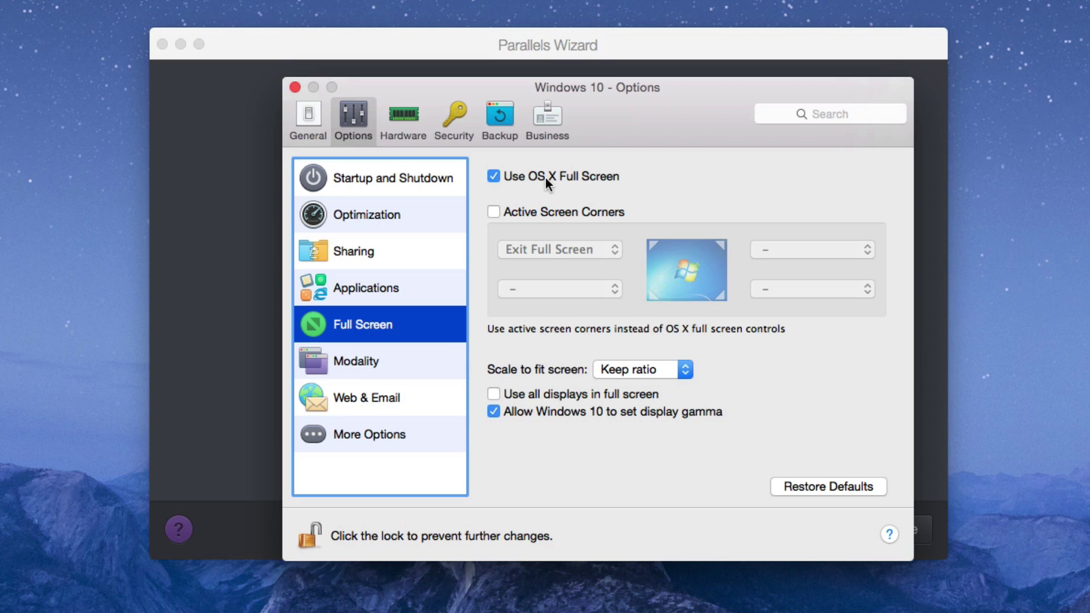
{"action": "left_click", "coordinate": [543, 212]}
Step: Set the top-left screen corner to no action ('–') and full-screen scaling to Auto
{"action": "left_click", "coordinate": [558, 250]}
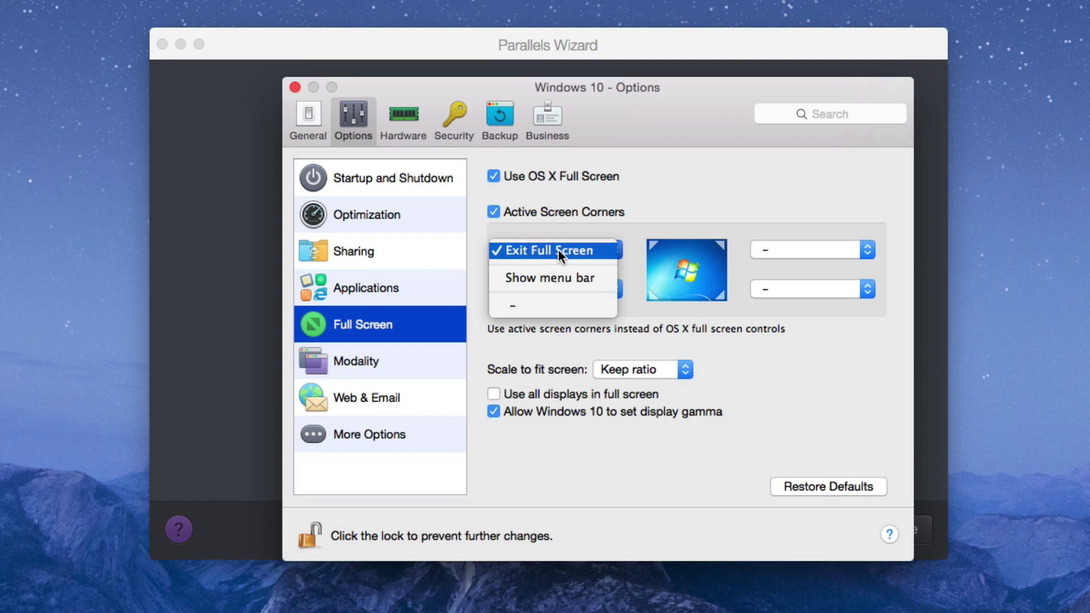
{"action": "left_click", "coordinate": [560, 254]}
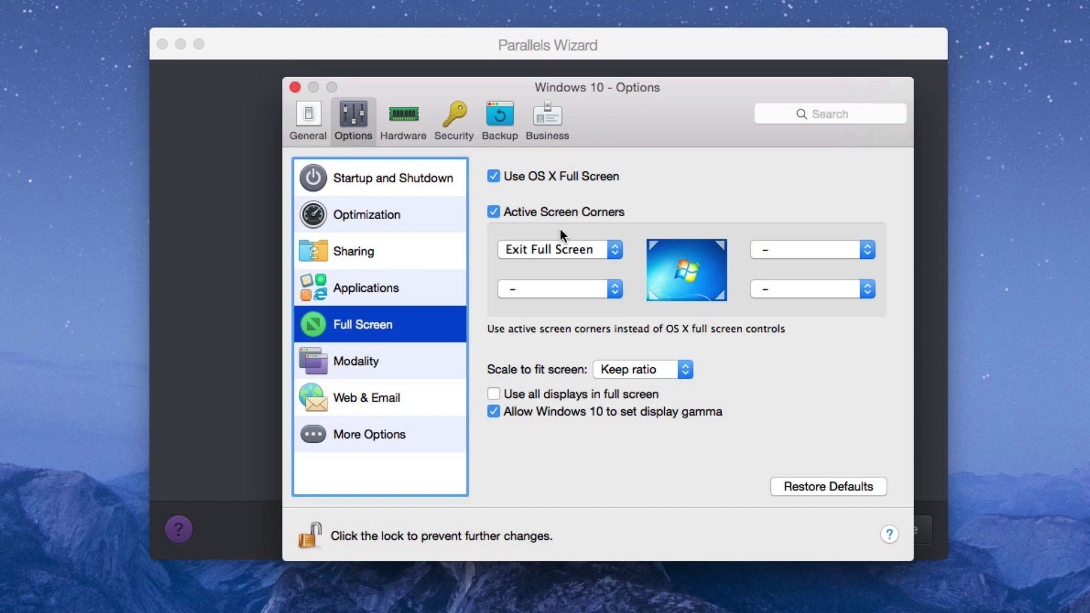
{"action": "left_click", "coordinate": [553, 253]}
{"action": "left_click", "coordinate": [534, 215]}
{"action": "left_click", "coordinate": [557, 248]}
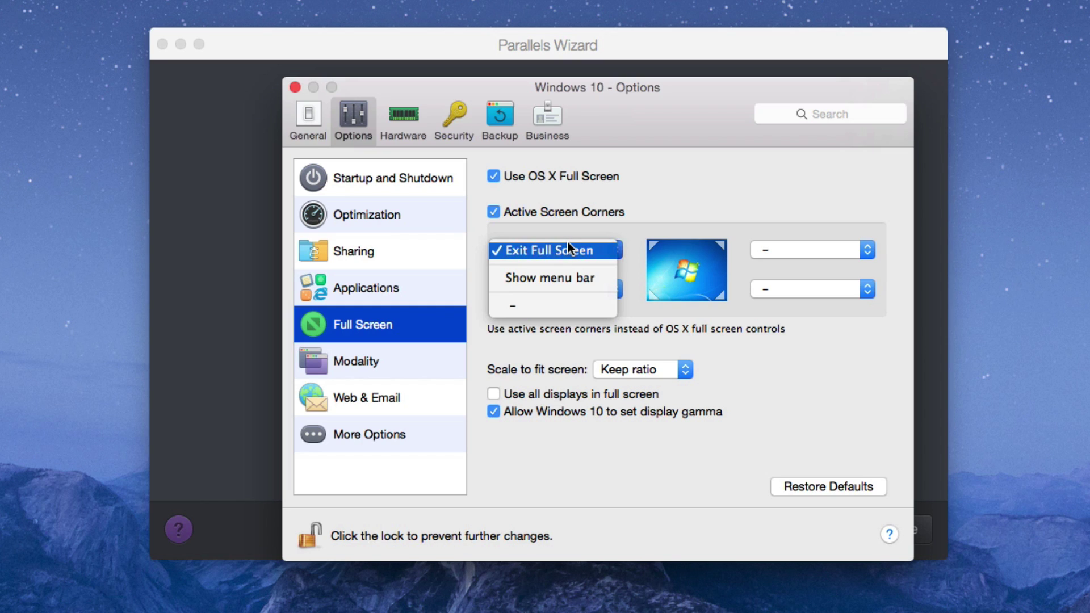
{"action": "left_click", "coordinate": [532, 304]}
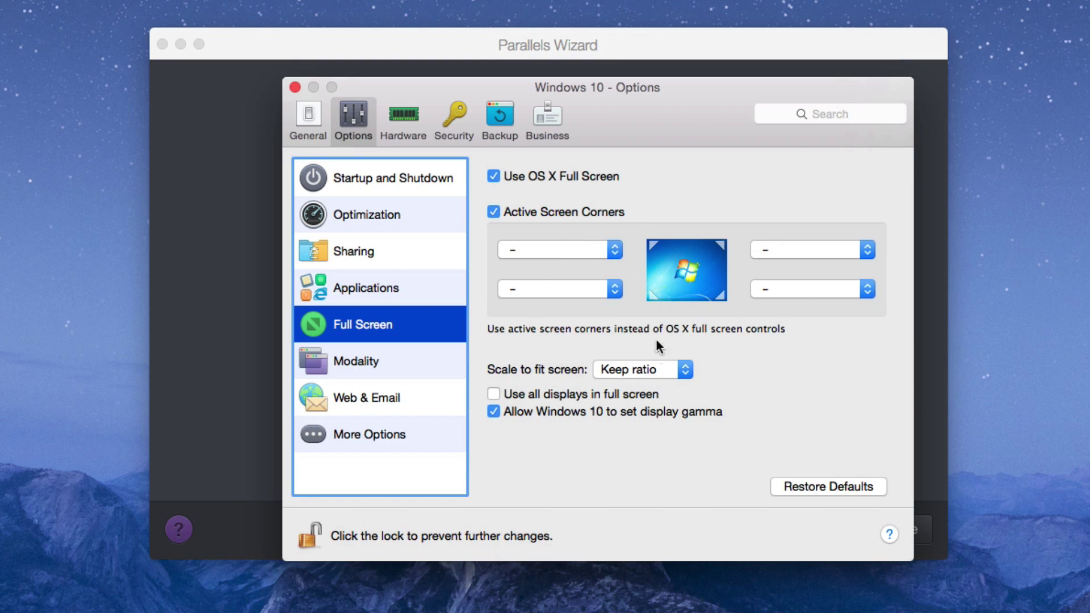
{"action": "left_click", "coordinate": [650, 369]}
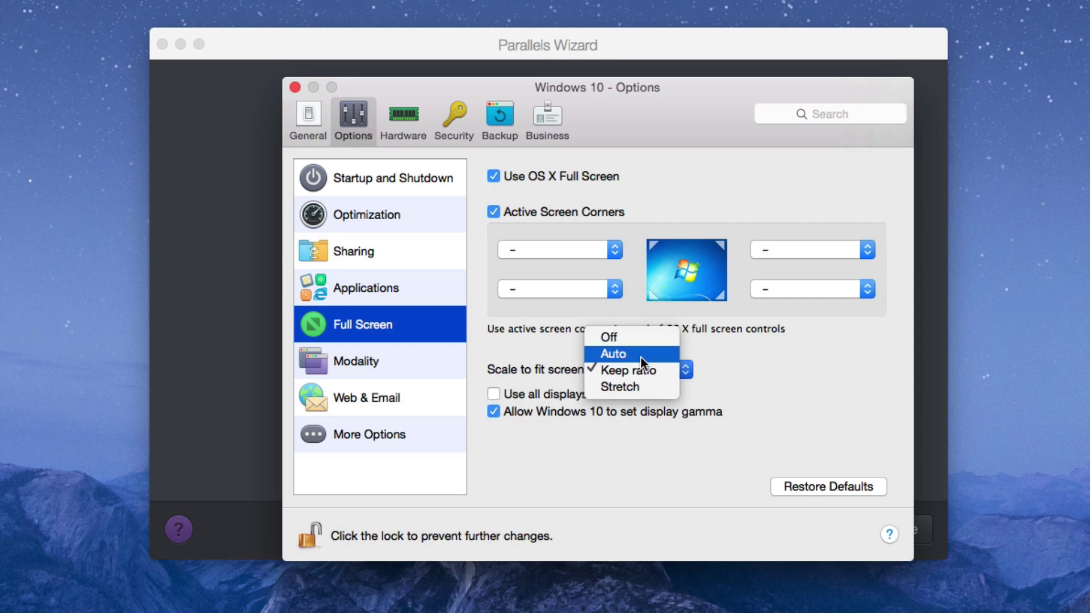
{"action": "left_click", "coordinate": [641, 356]}
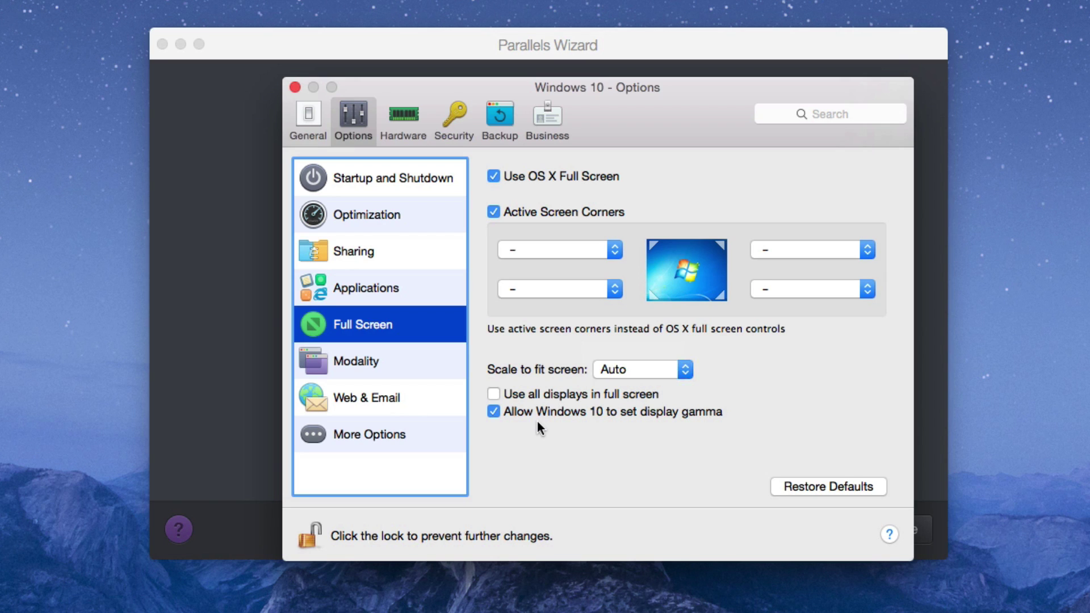
Step: Look through the Modality, Web & Email, and More Options settings
{"action": "left_click", "coordinate": [427, 361]}
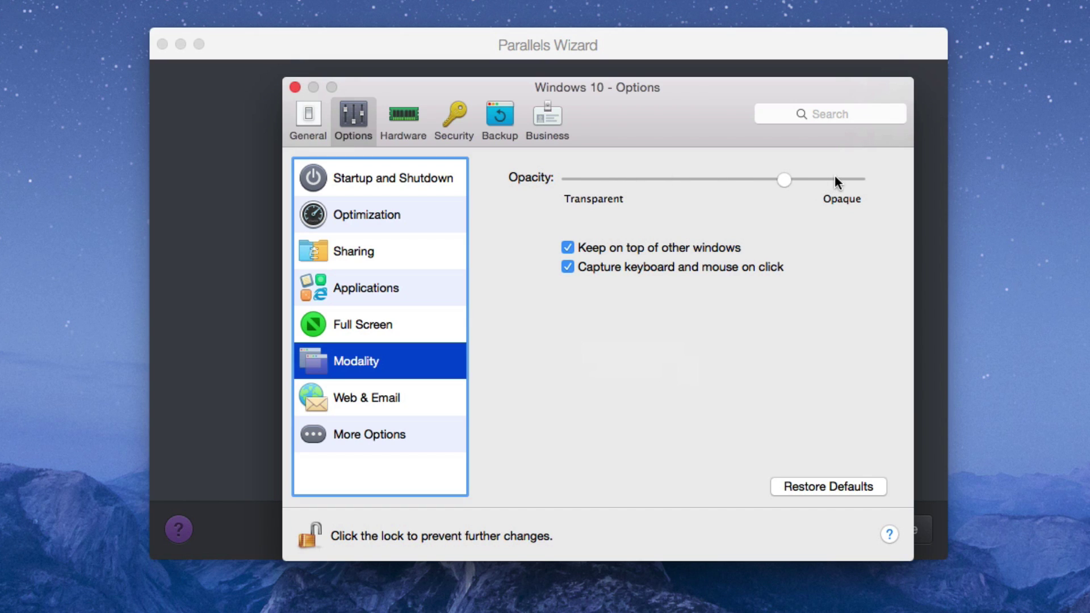
{"action": "left_click", "coordinate": [385, 400]}
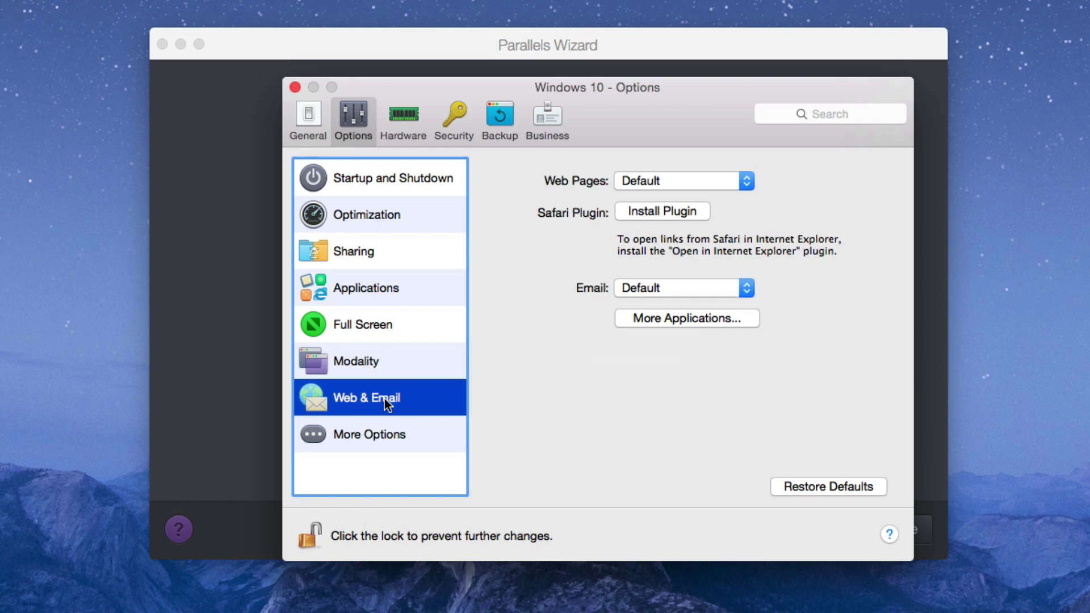
{"action": "left_click", "coordinate": [378, 442]}
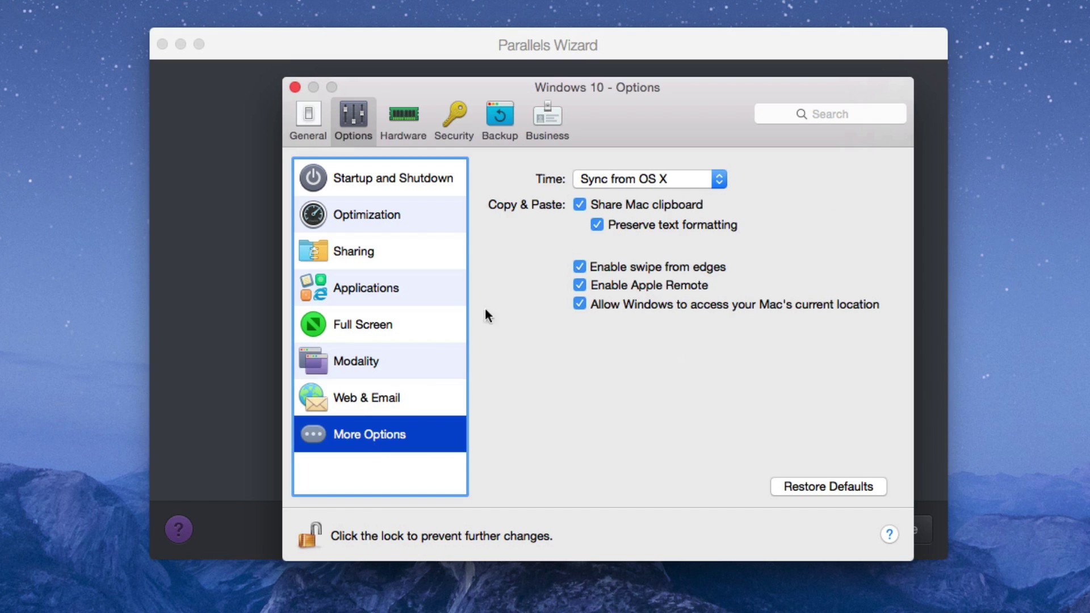
Step: Keep Time at Sync from OS X and stop Windows accessing the Mac's location
{"action": "left_click", "coordinate": [591, 182]}
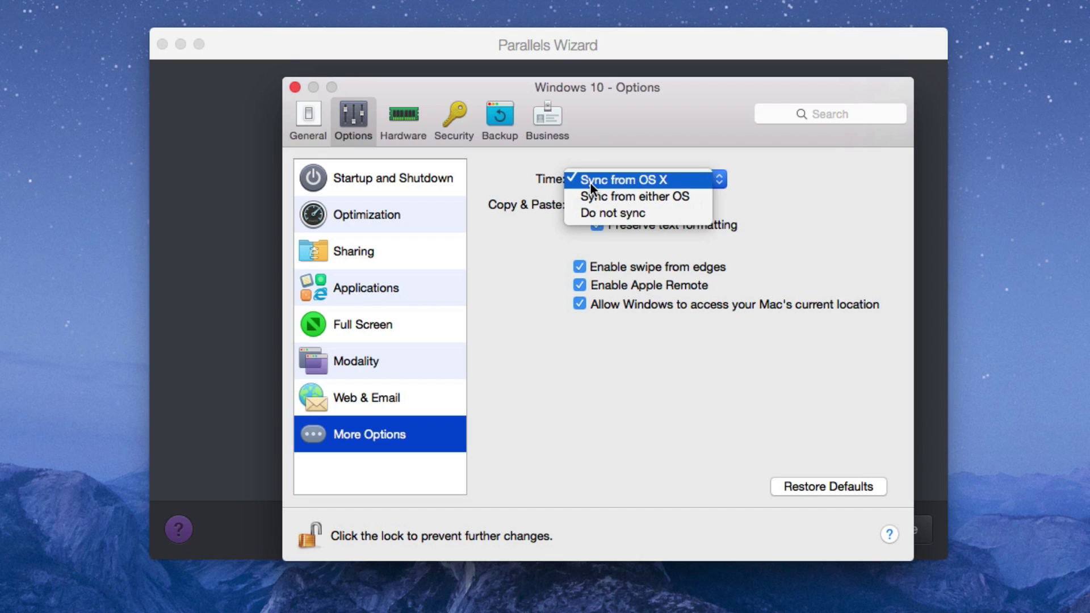
{"action": "left_click", "coordinate": [557, 182]}
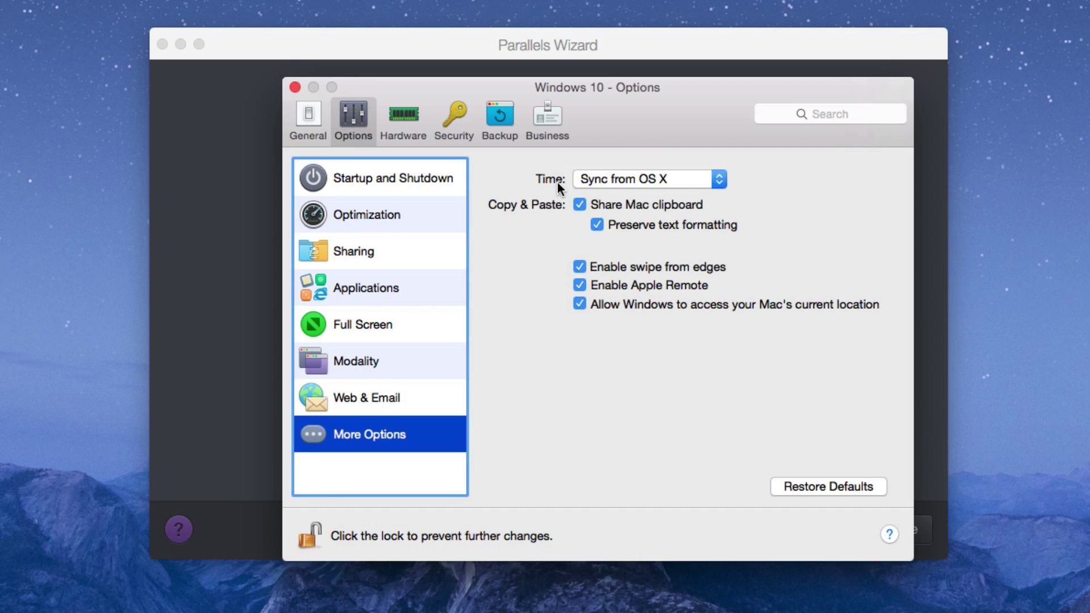
{"action": "left_click", "coordinate": [618, 178]}
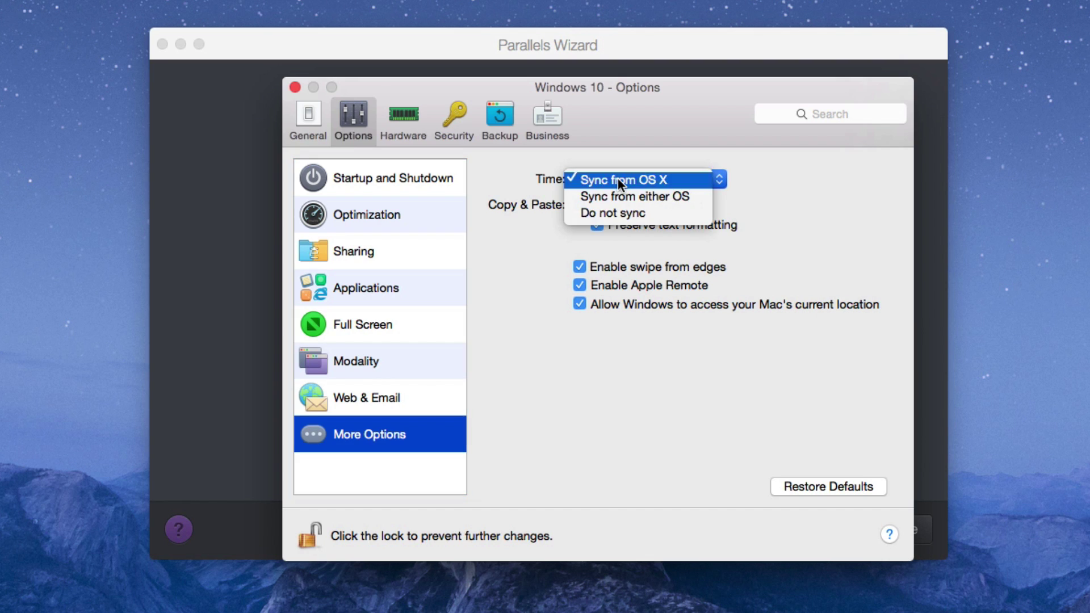
{"action": "left_click", "coordinate": [618, 179]}
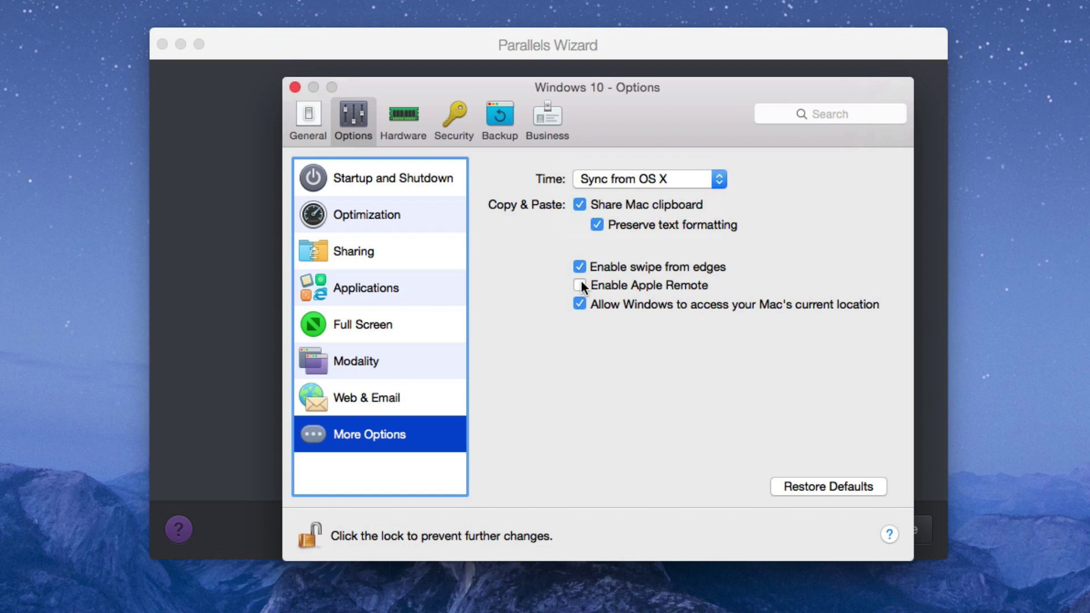
{"action": "left_click", "coordinate": [580, 303]}
Step: Give the Windows 10 VM 4 processors and keep its memory at 4096 MB
{"action": "left_click", "coordinate": [408, 125]}
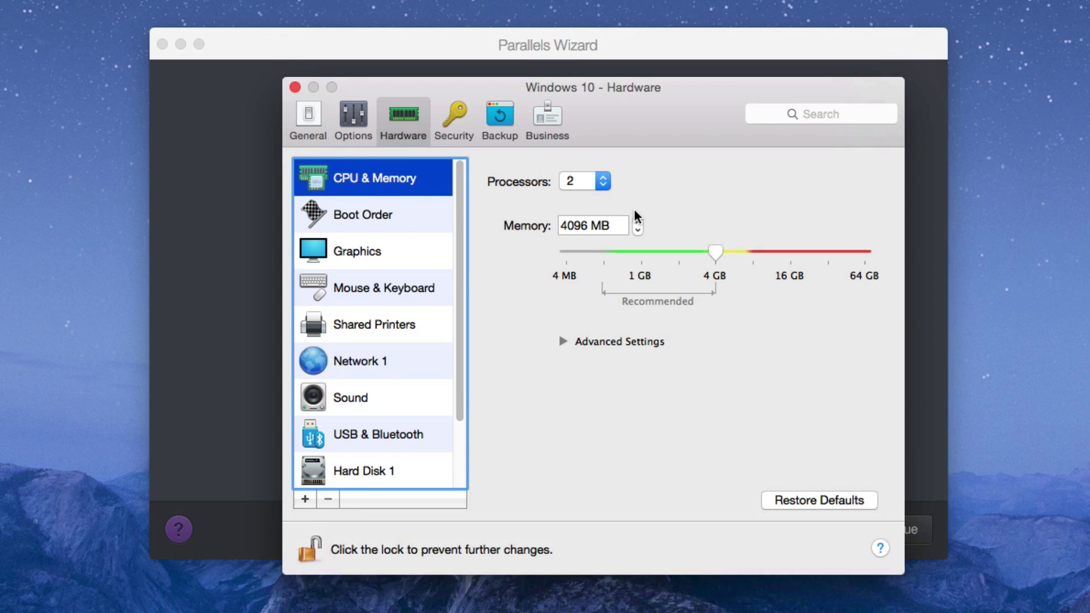
{"action": "left_click", "coordinate": [600, 184]}
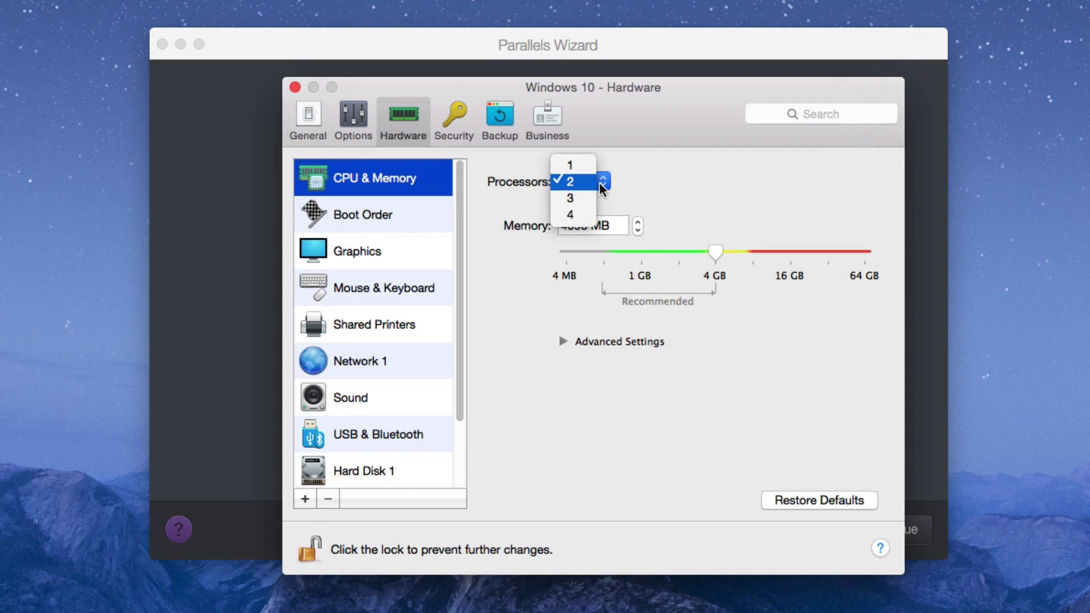
{"action": "left_click", "coordinate": [568, 214]}
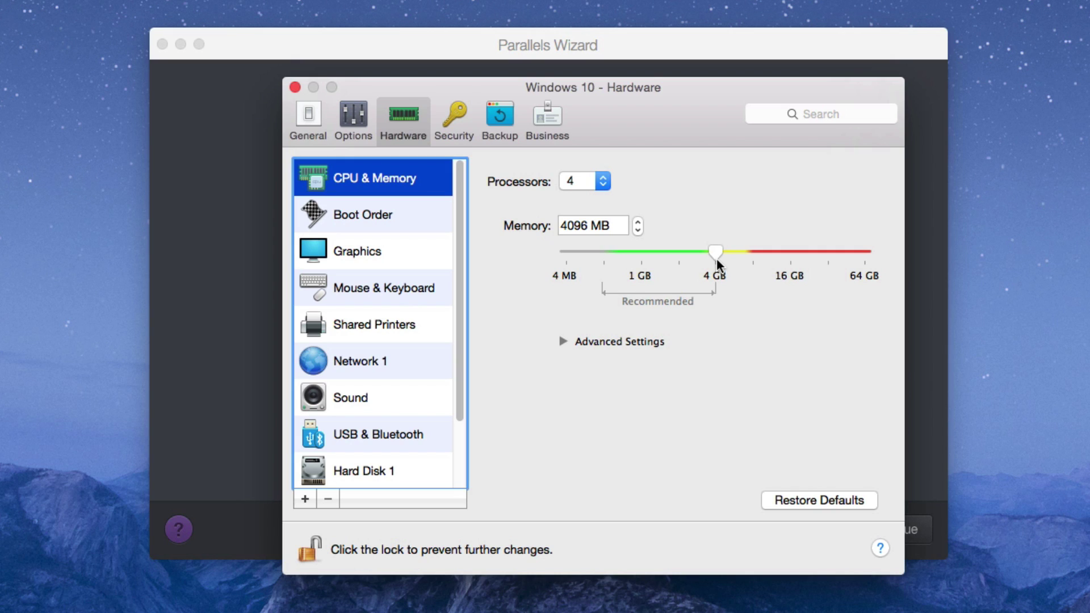
{"action": "left_click_drag", "start_coordinate": [717, 260], "coordinate": [753, 254]}
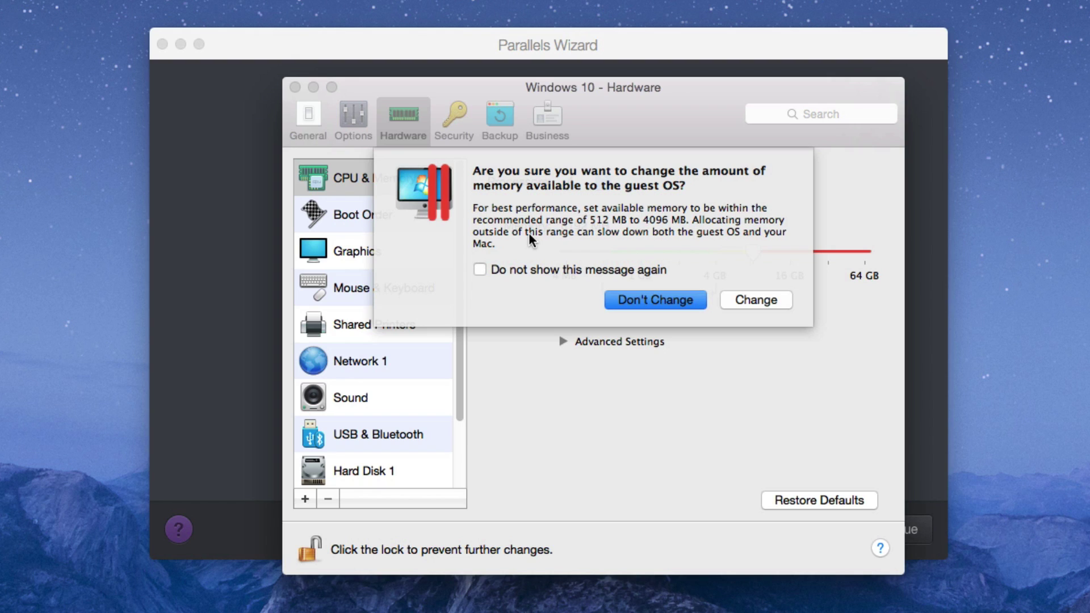
{"action": "left_click", "coordinate": [630, 299]}
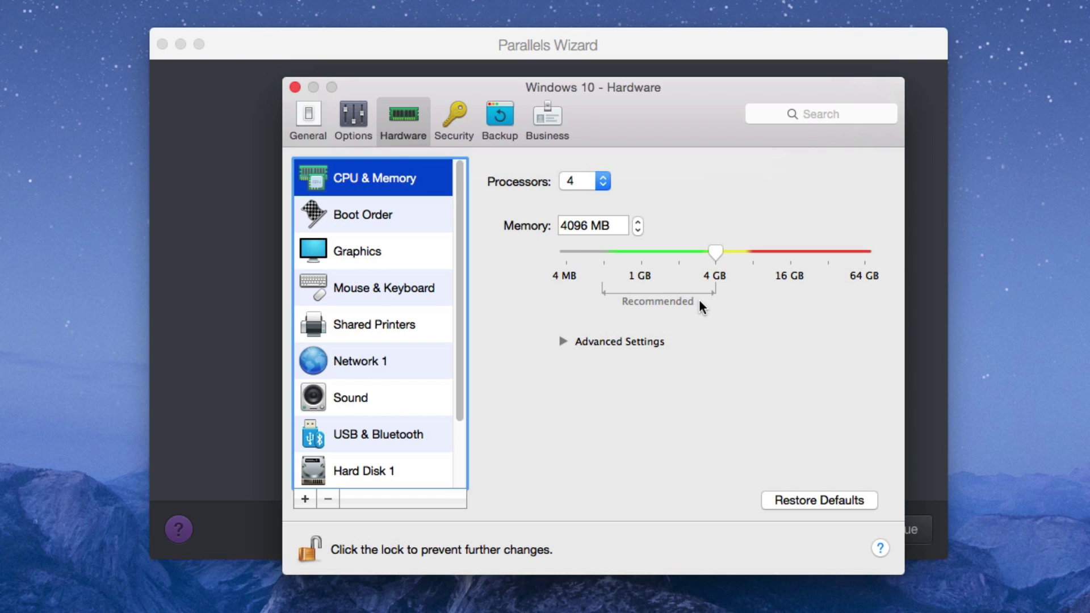
Step: Set the VM's graphics memory to 1024 MB
{"action": "left_click", "coordinate": [439, 221]}
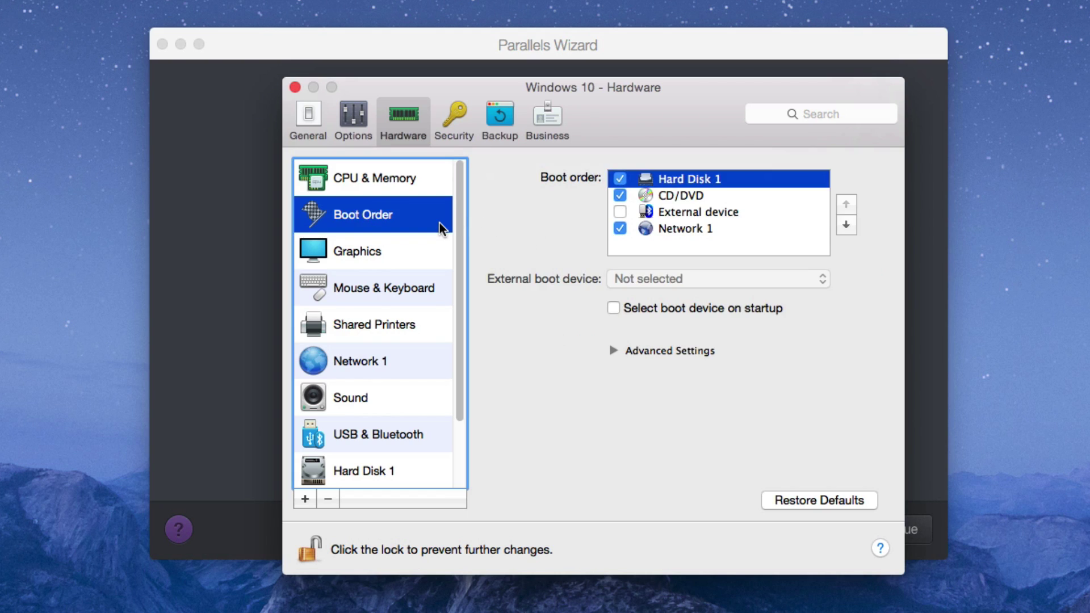
{"action": "left_click", "coordinate": [428, 260]}
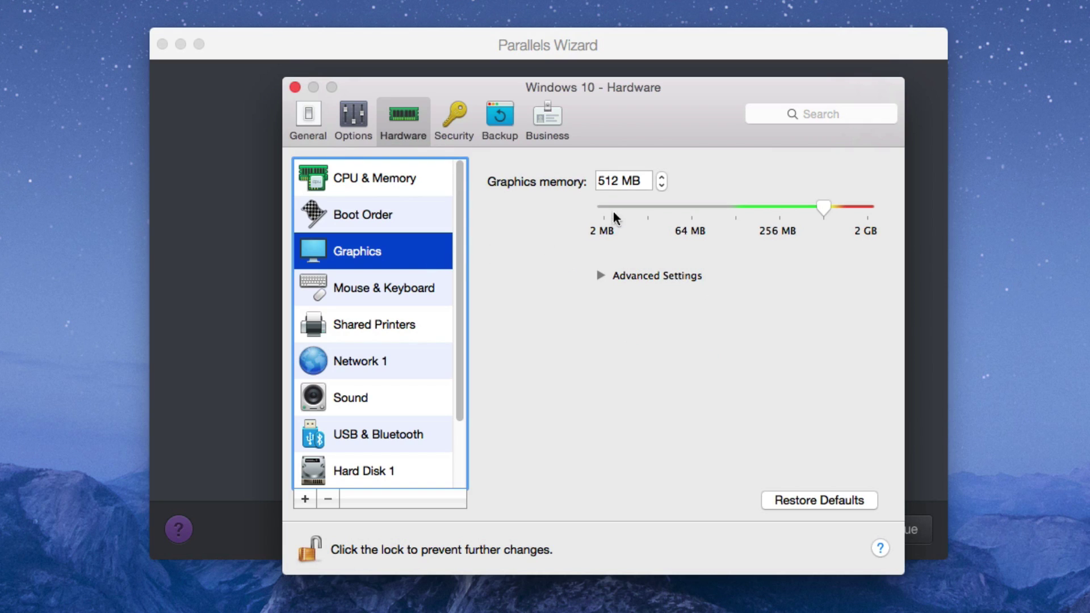
{"action": "double_click", "coordinate": [614, 180]}
{"action": "type", "text": "102"}
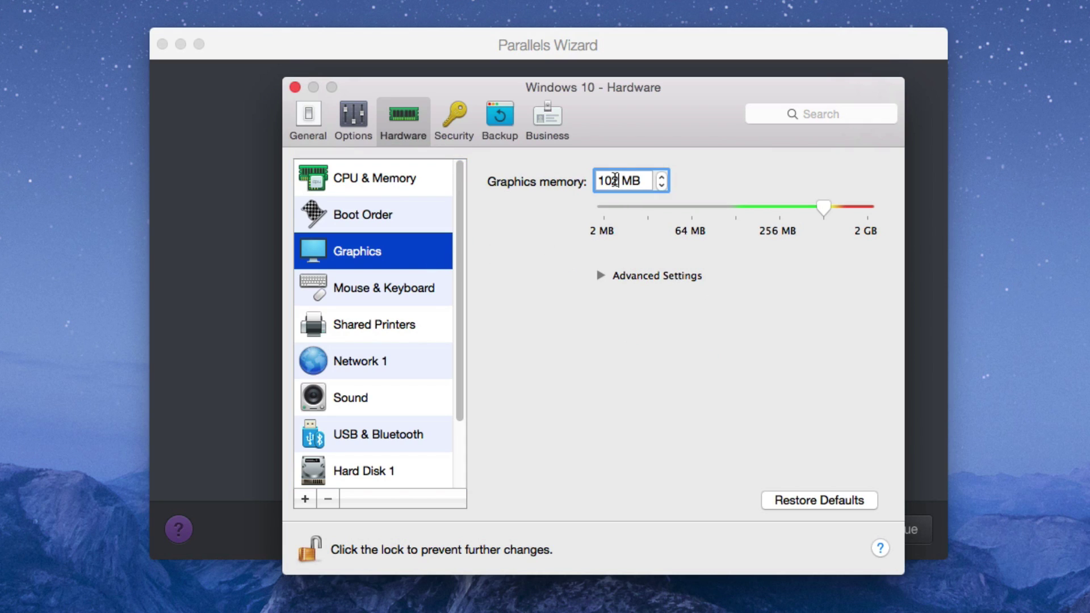
{"action": "type", "text": "4"}
{"action": "key", "text": "Return"}
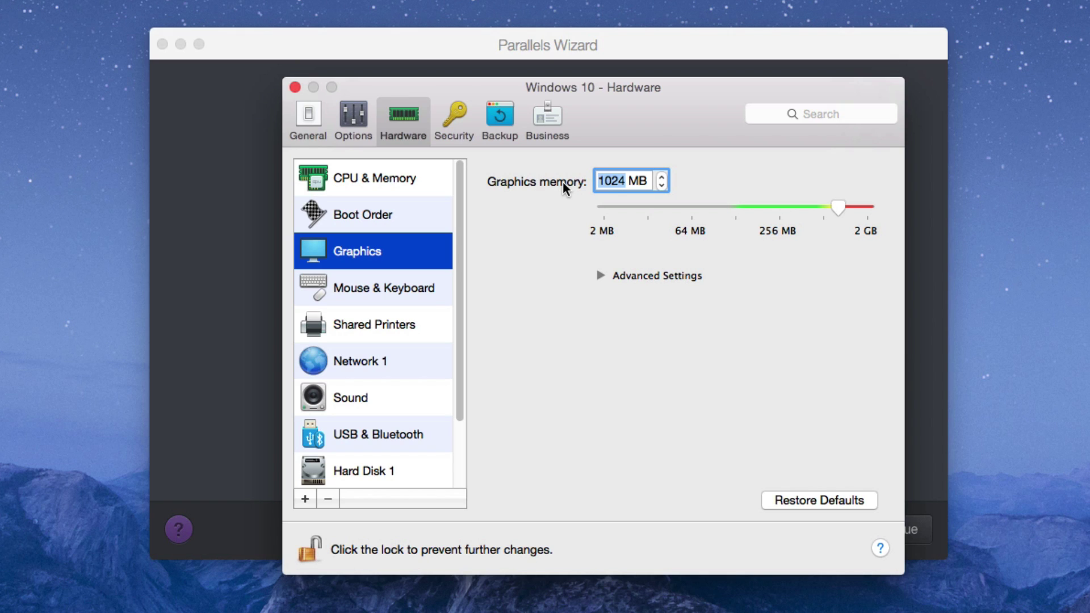
{"action": "left_click", "coordinate": [596, 181]}
Step: Keep both mouse and keyboard optimized for games
{"action": "left_click", "coordinate": [423, 295]}
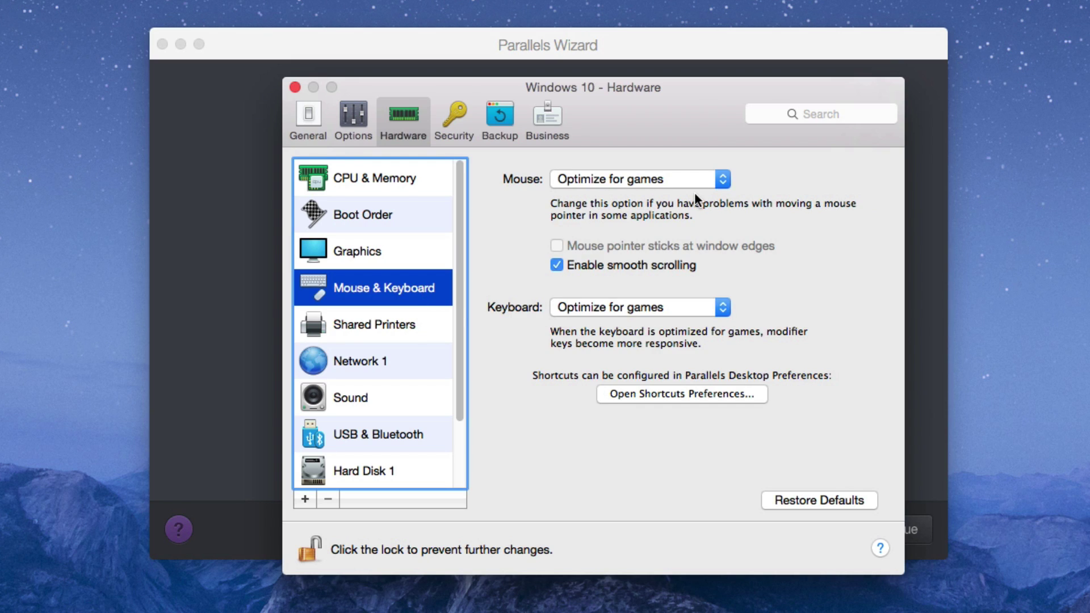
{"action": "left_click", "coordinate": [690, 176]}
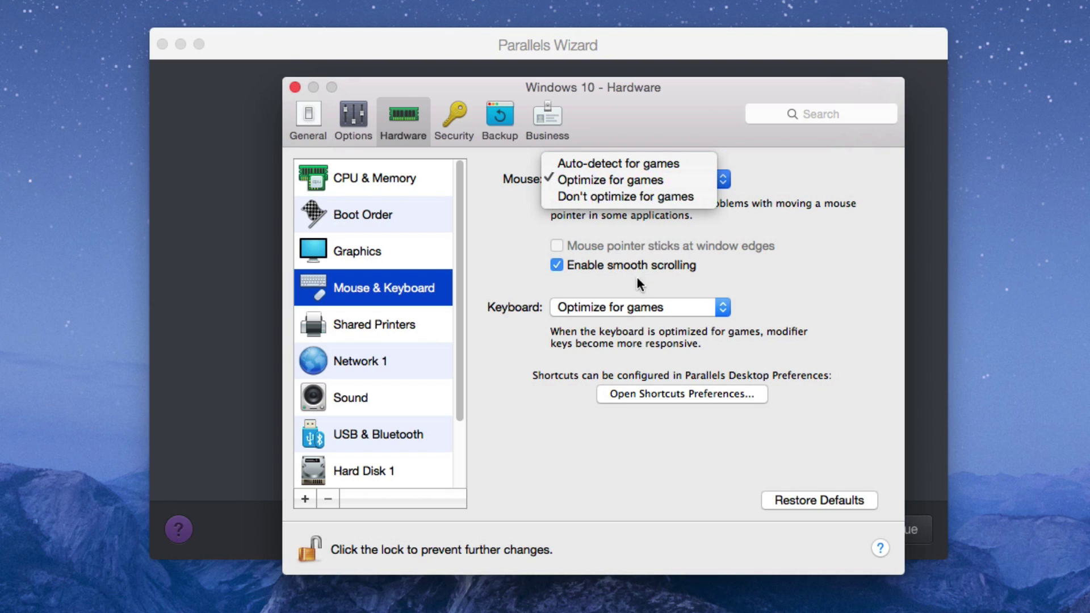
{"action": "left_click", "coordinate": [633, 291]}
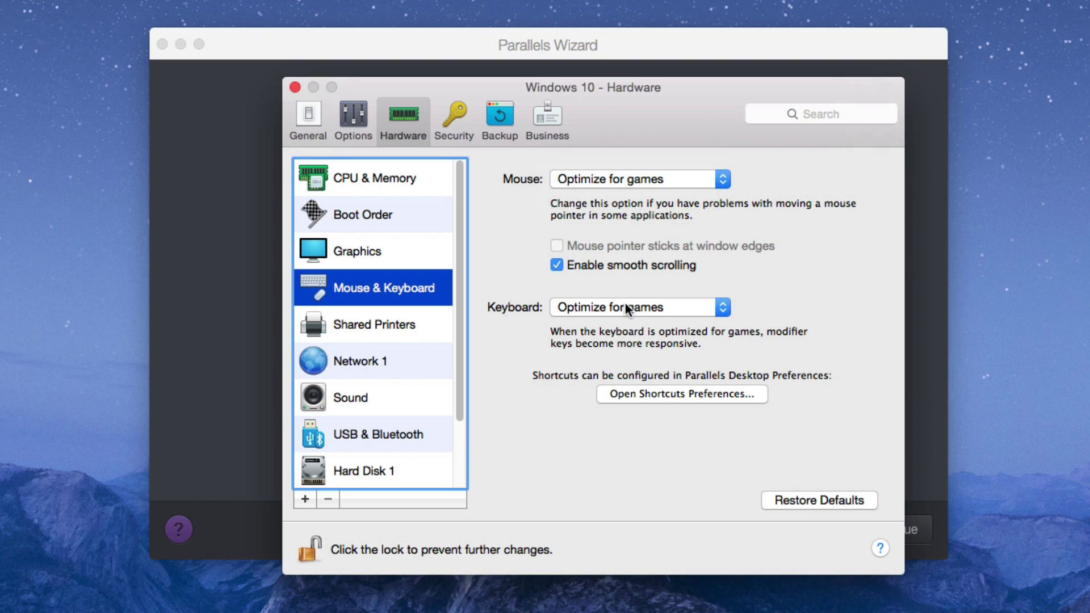
{"action": "left_click", "coordinate": [626, 304]}
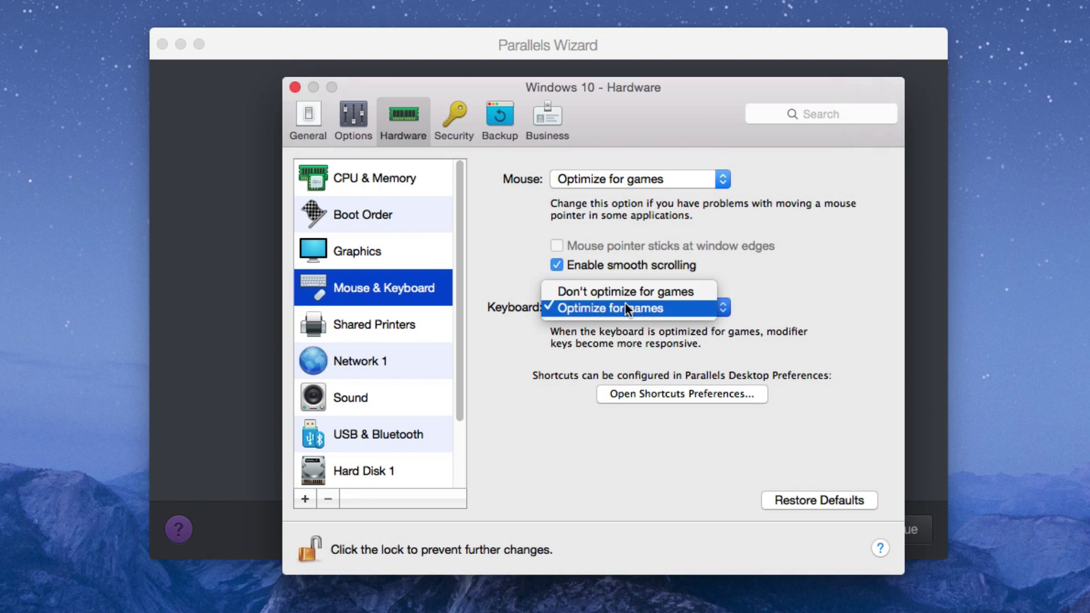
{"action": "left_click", "coordinate": [455, 258]}
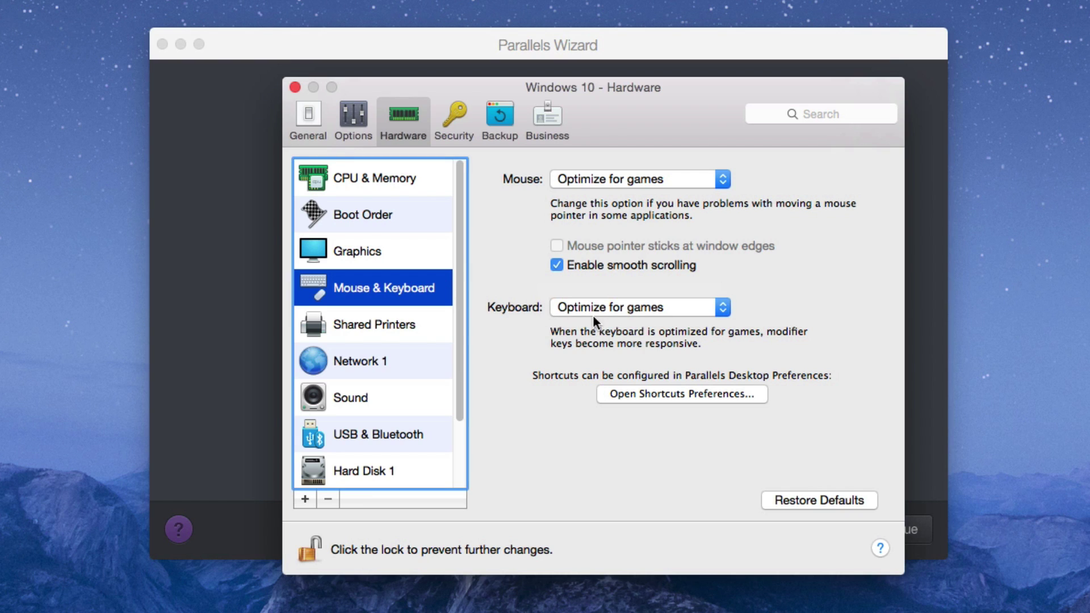
{"action": "left_click", "coordinate": [430, 330]}
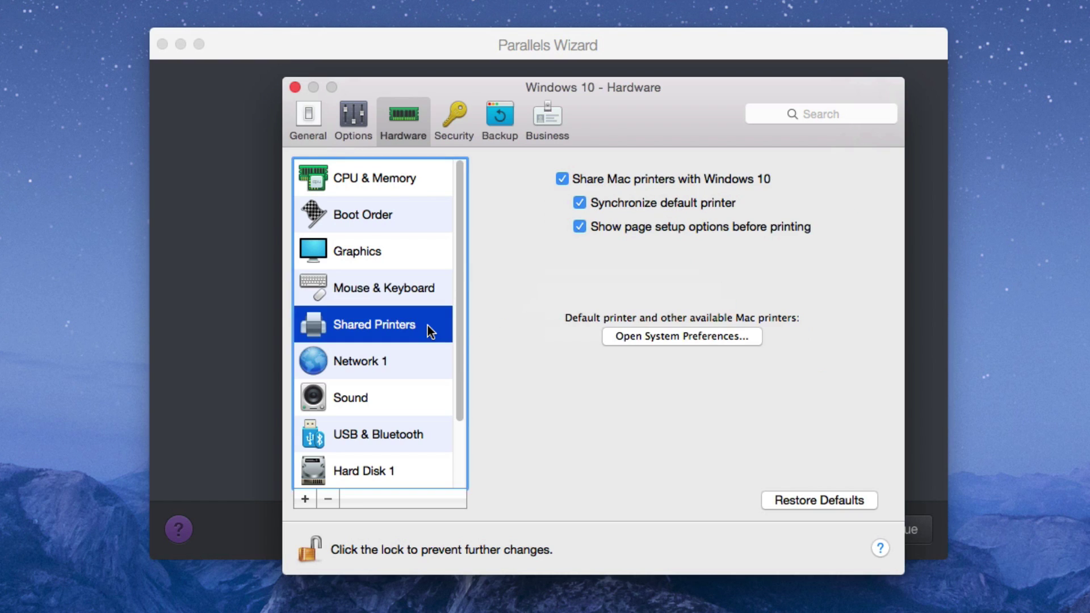
Step: Turn off sharing Mac printers with Windows 10
{"action": "left_click", "coordinate": [586, 181]}
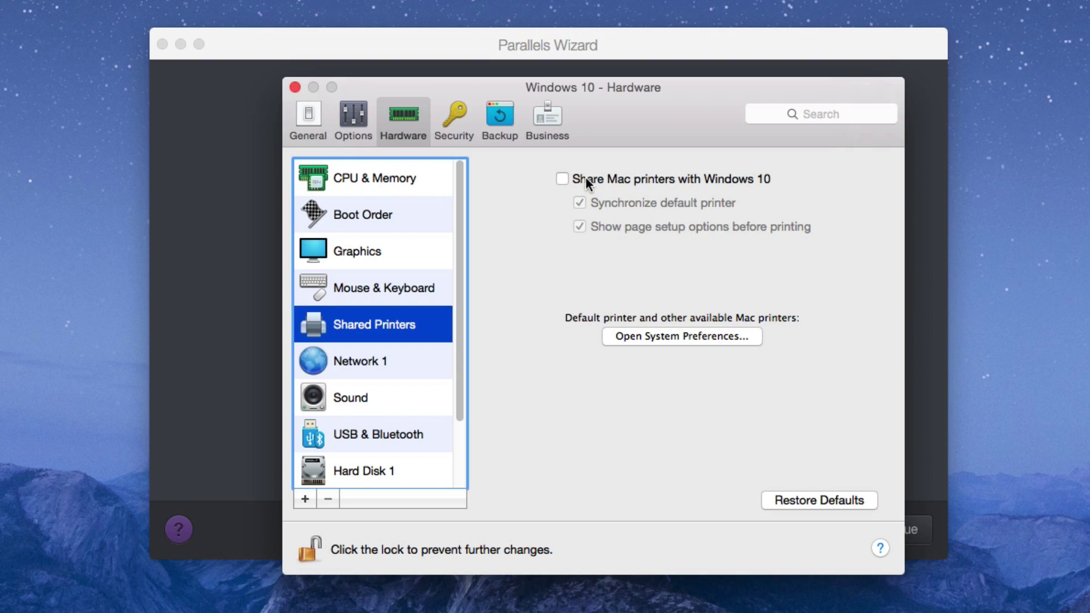
{"action": "left_click", "coordinate": [586, 181]}
{"action": "left_click", "coordinate": [587, 180]}
{"action": "left_click", "coordinate": [586, 180]}
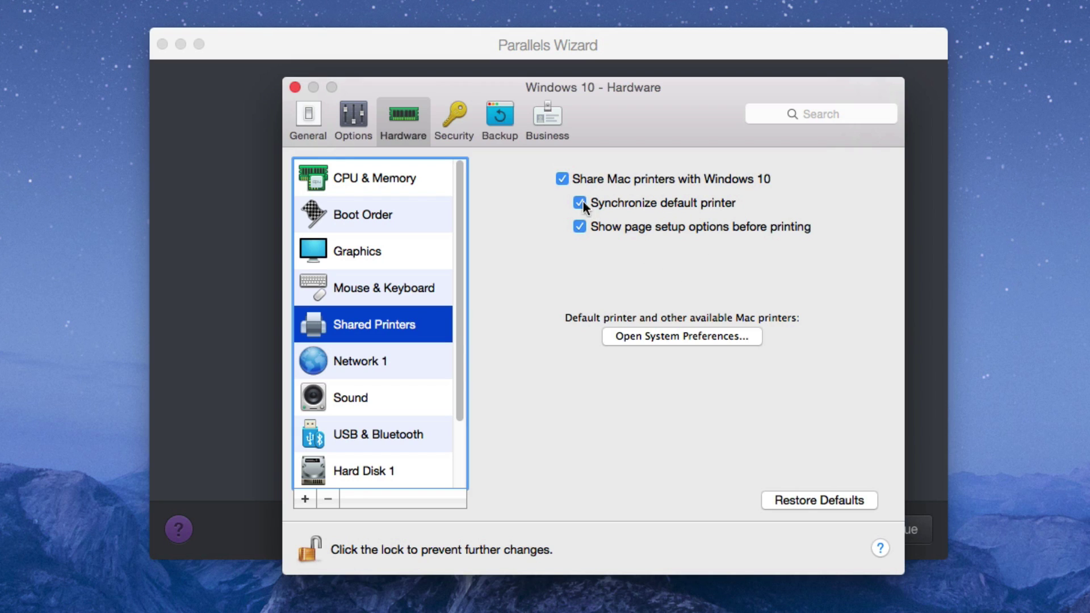
{"action": "left_click", "coordinate": [571, 178]}
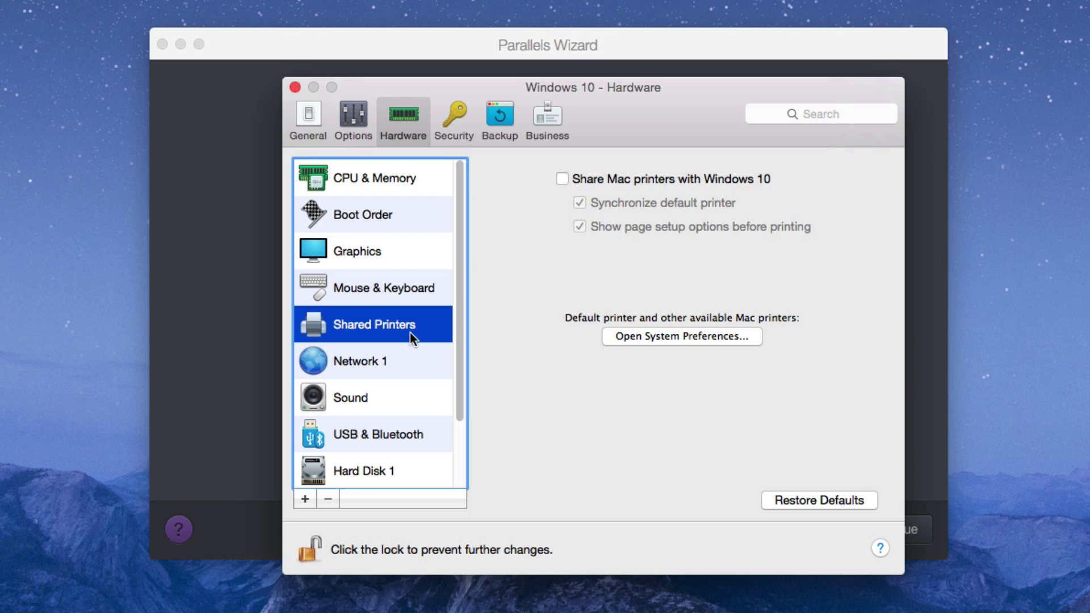
Step: Review Network, Sound and USB & Bluetooth settings, leaving the Mac camera shared with Windows
{"action": "left_click", "coordinate": [402, 361]}
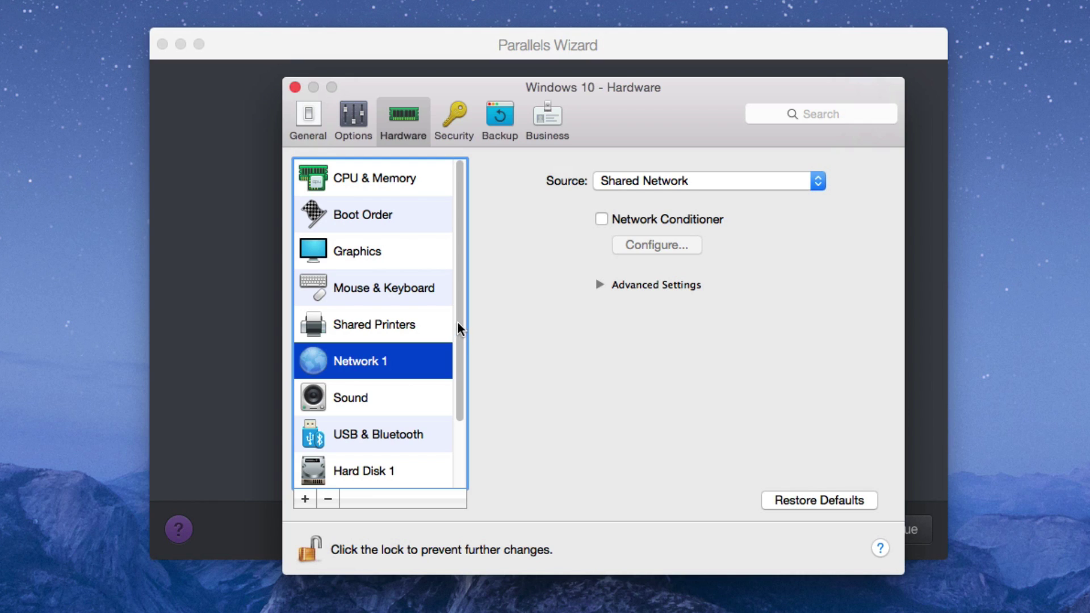
{"action": "left_click", "coordinate": [363, 399]}
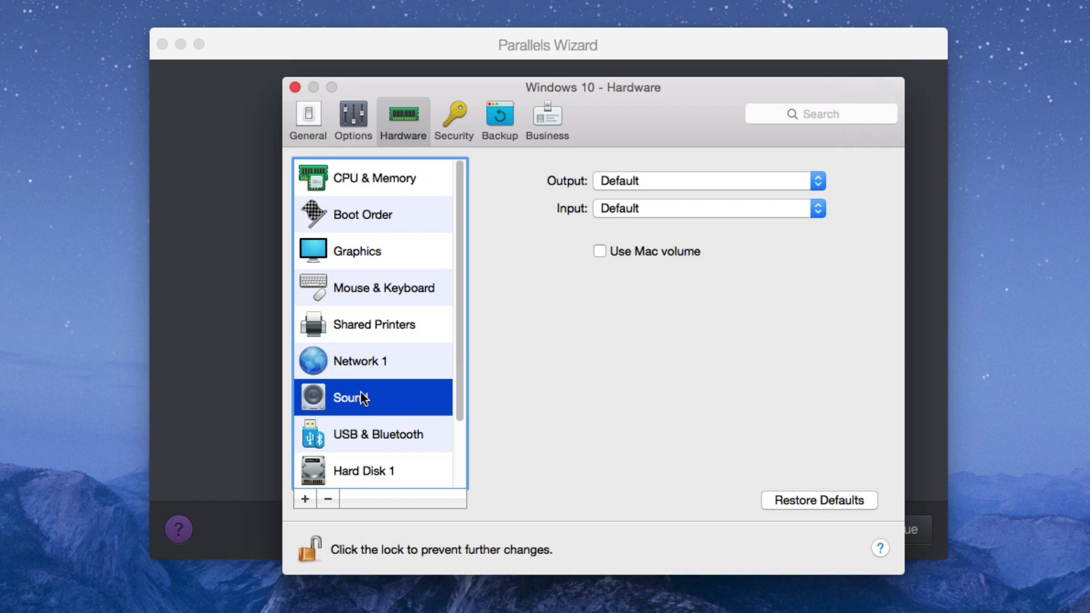
{"action": "scroll", "coordinate": [390, 407], "scroll_direction": "down", "scroll_amount": 3}
{"action": "left_click", "coordinate": [389, 363]}
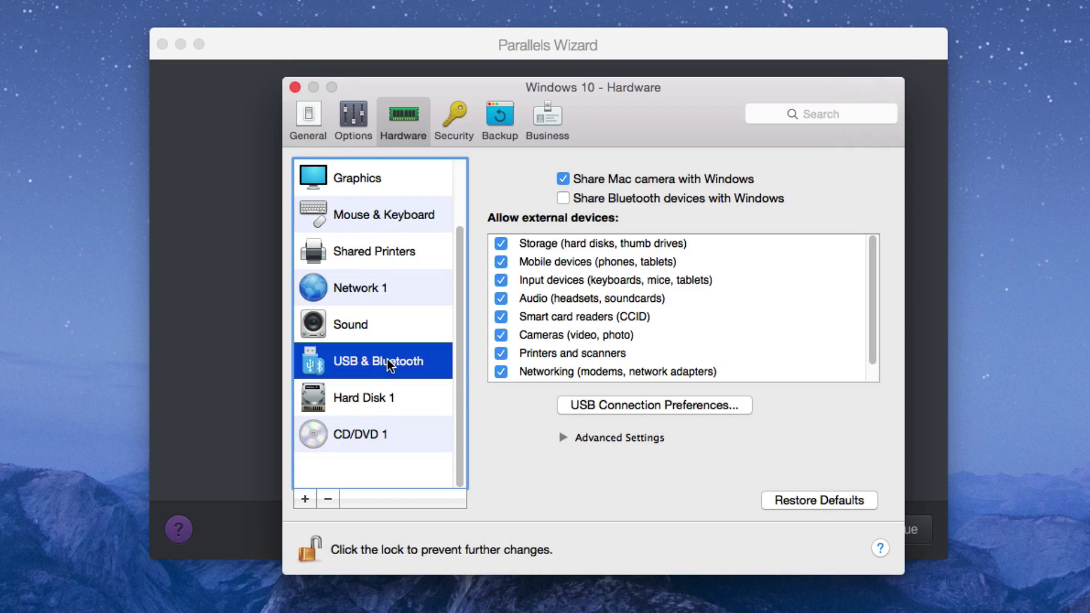
{"action": "left_click", "coordinate": [564, 178]}
{"action": "left_click", "coordinate": [637, 178]}
{"action": "left_click", "coordinate": [362, 399]}
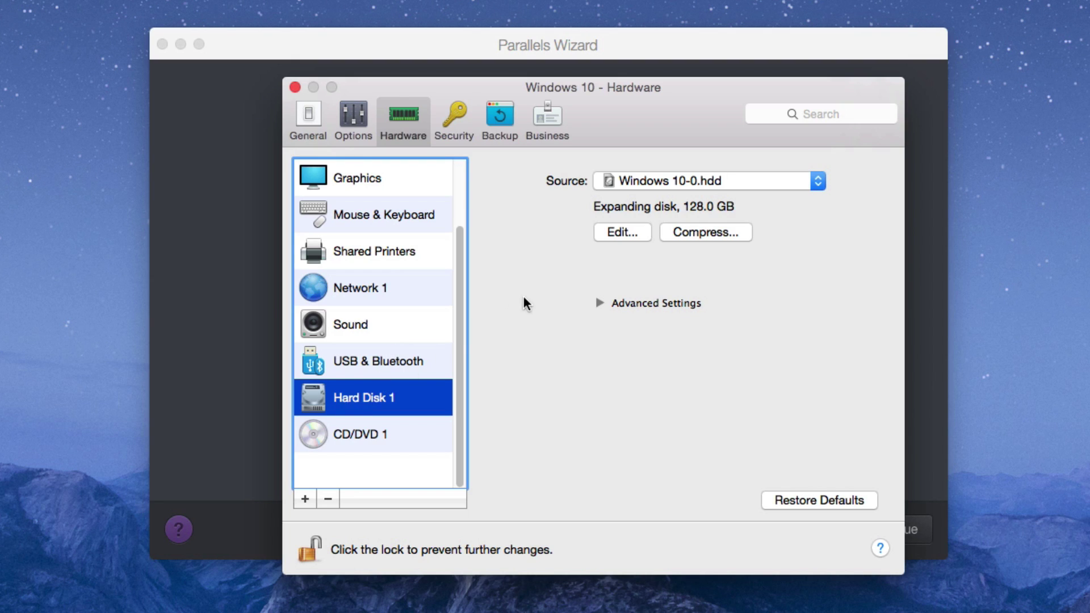
Step: Resize Hard Disk 1 to 512 GB, continuing past the backup warning
{"action": "left_click", "coordinate": [611, 230]}
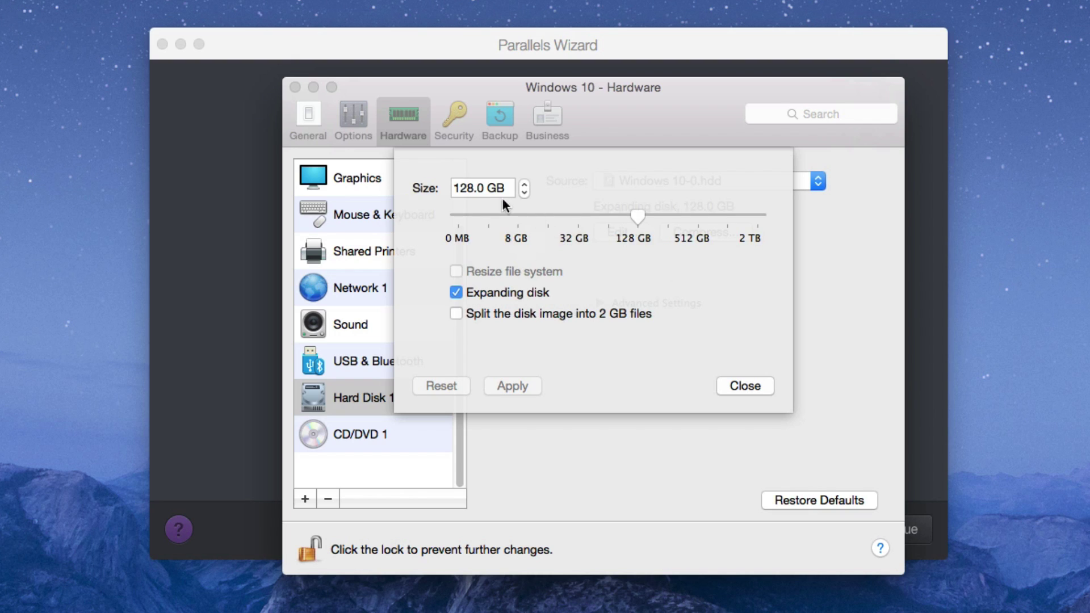
{"action": "left_click_drag", "start_coordinate": [473, 188], "coordinate": [447, 189]}
{"action": "type", "text": "500"}
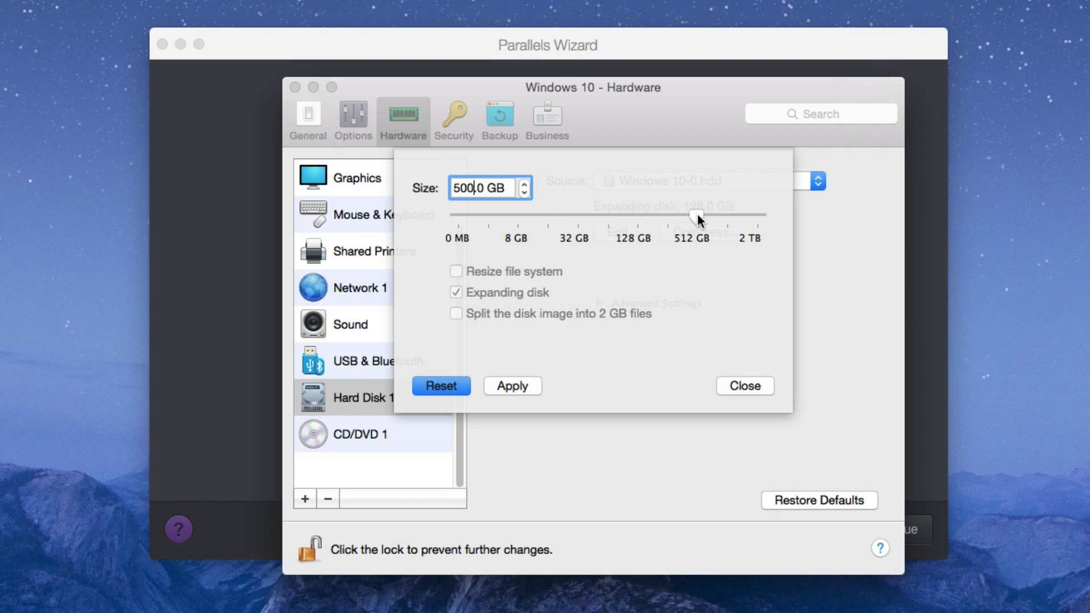
{"action": "left_click_drag", "start_coordinate": [697, 216], "coordinate": [442, 236]}
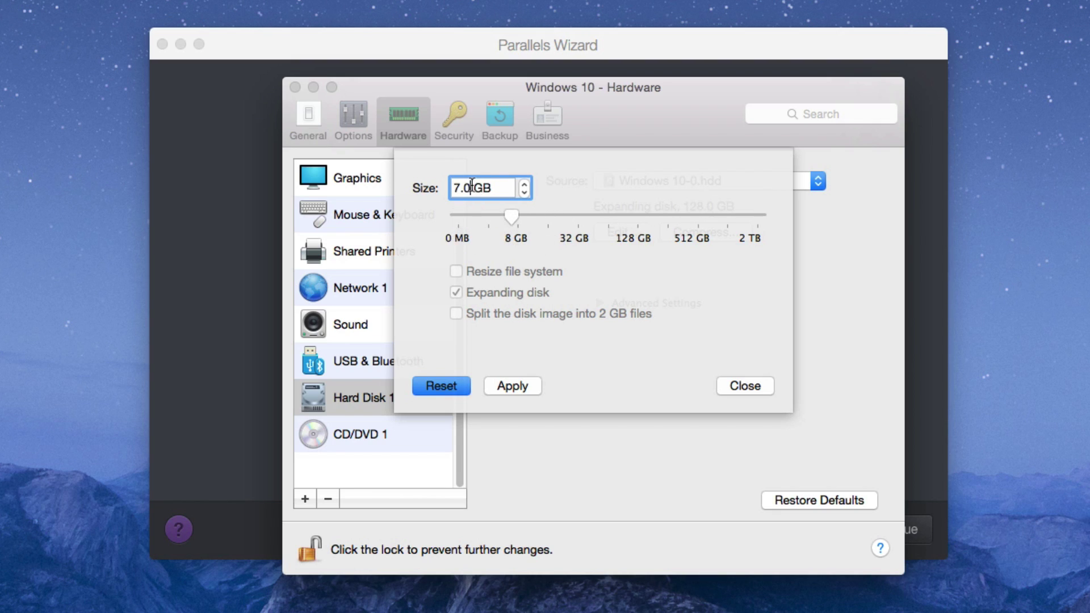
{"action": "left_click_drag", "start_coordinate": [474, 188], "coordinate": [456, 187]}
{"action": "type", "text": "512"}
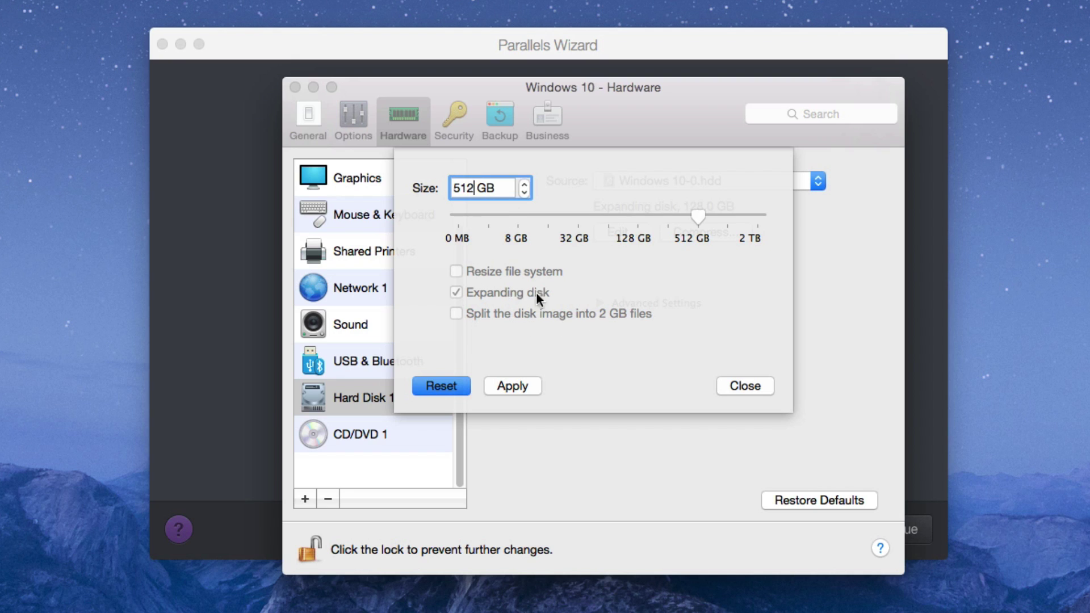
{"action": "left_click", "coordinate": [518, 385]}
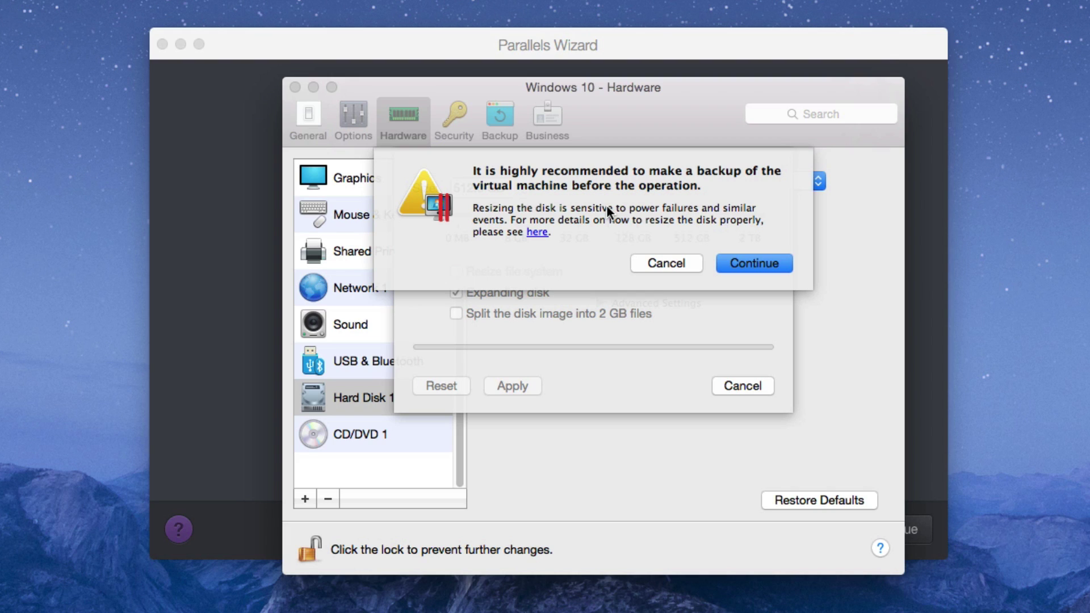
{"action": "left_click", "coordinate": [746, 265]}
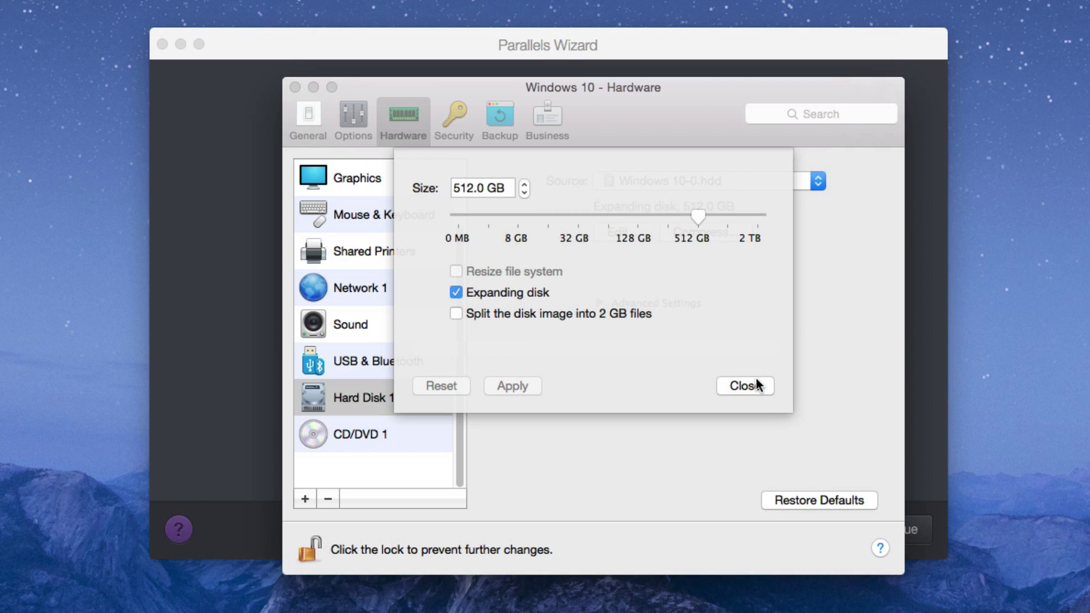
{"action": "left_click", "coordinate": [757, 385]}
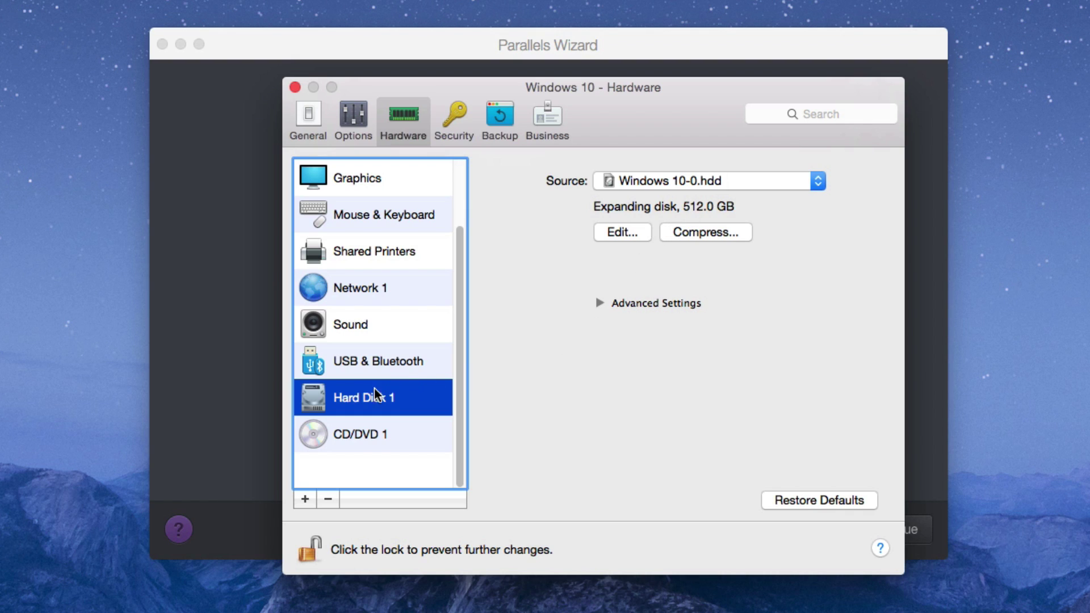
{"action": "left_click", "coordinate": [366, 446]}
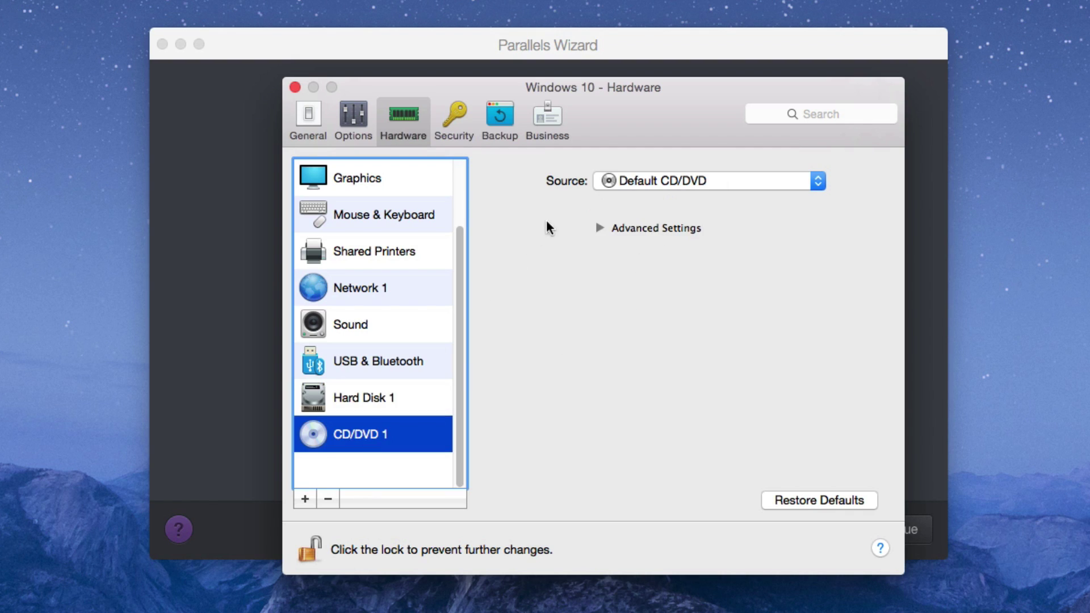
Step: Review the Security, Backup and Business settings, then close the VM settings
{"action": "left_click", "coordinate": [460, 116]}
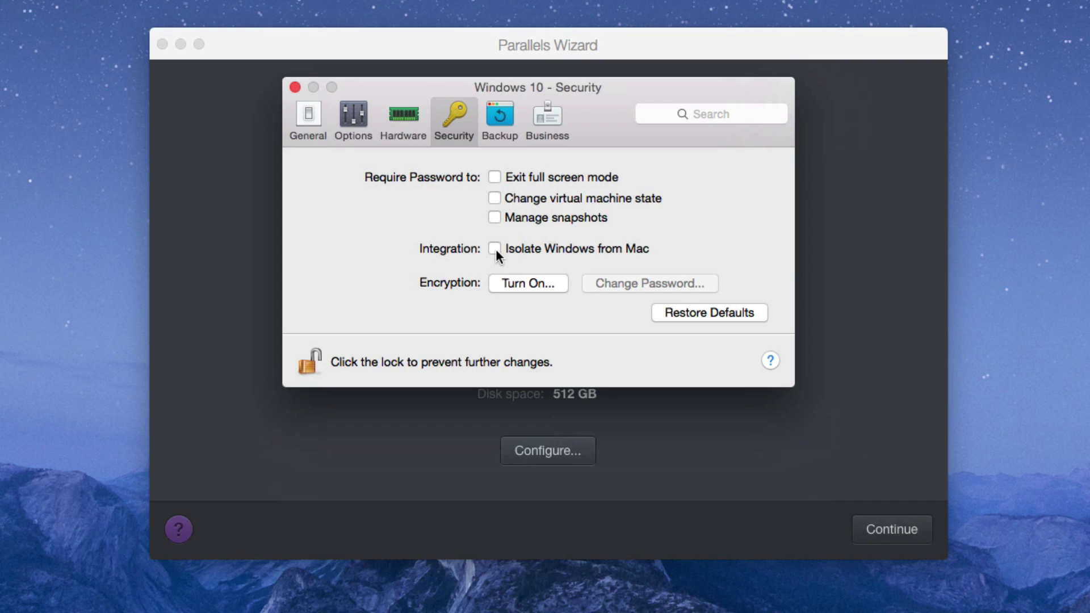
{"action": "left_click", "coordinate": [508, 138]}
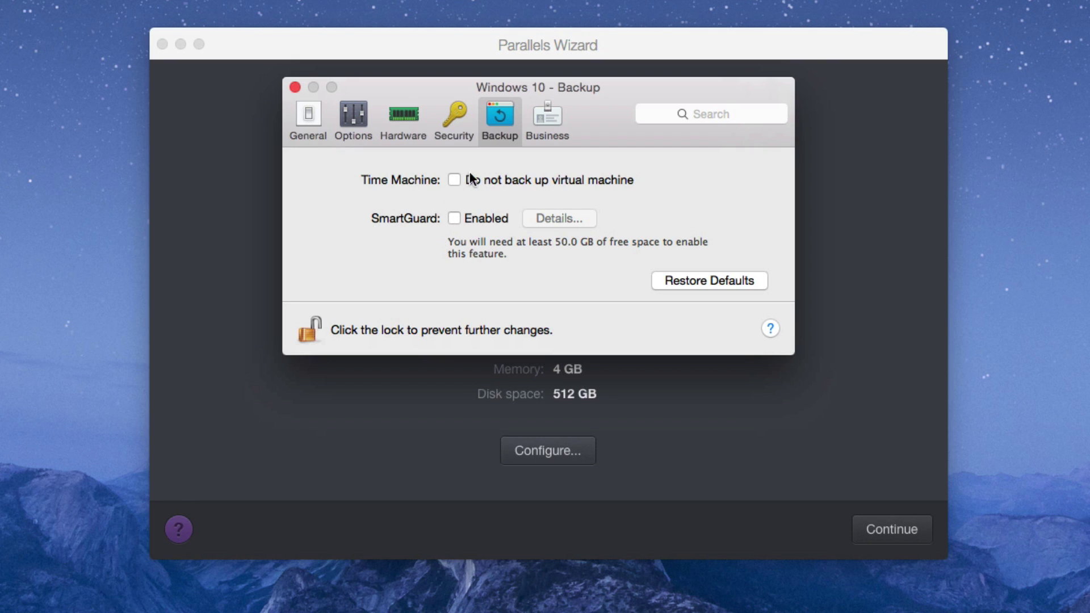
{"action": "left_click", "coordinate": [547, 116]}
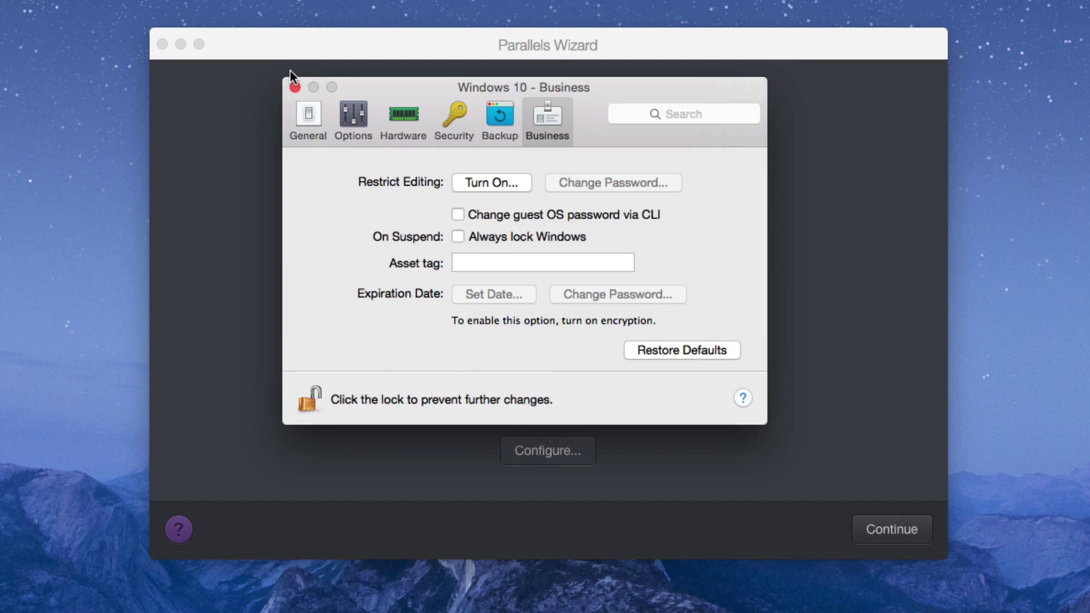
{"action": "left_click", "coordinate": [295, 87]}
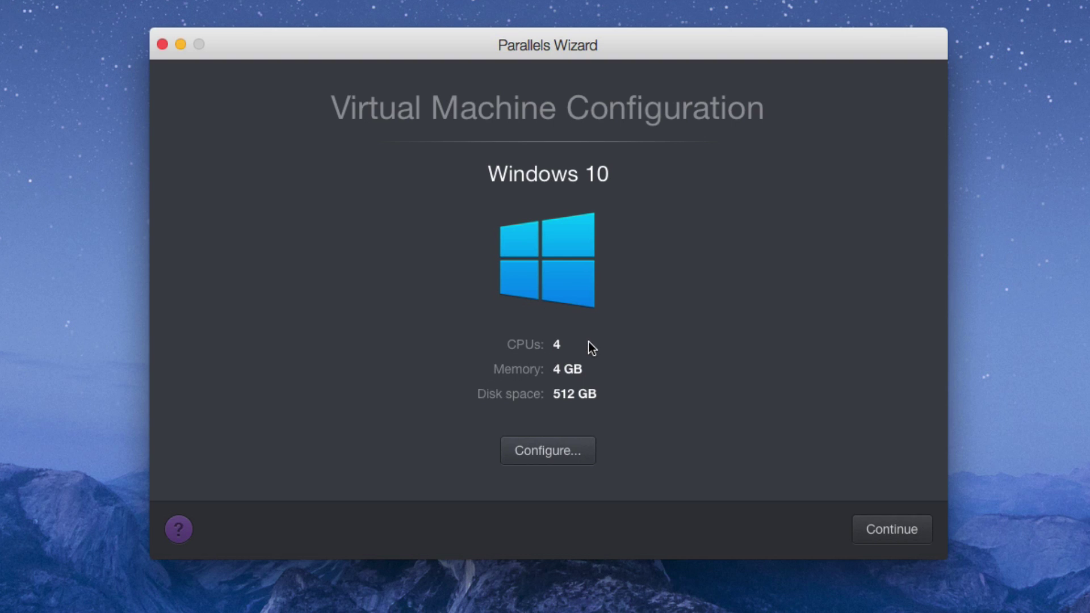
Step: Check the General settings, close them and start the Windows 10 VM
{"action": "left_click", "coordinate": [554, 453]}
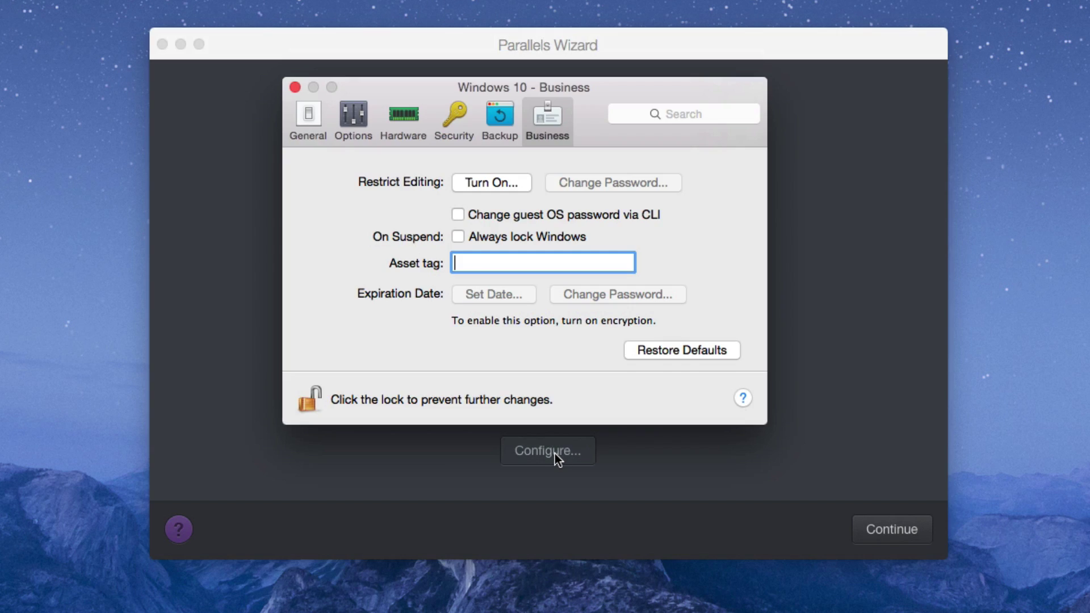
{"action": "left_click", "coordinate": [301, 114]}
{"action": "left_click", "coordinate": [296, 86]}
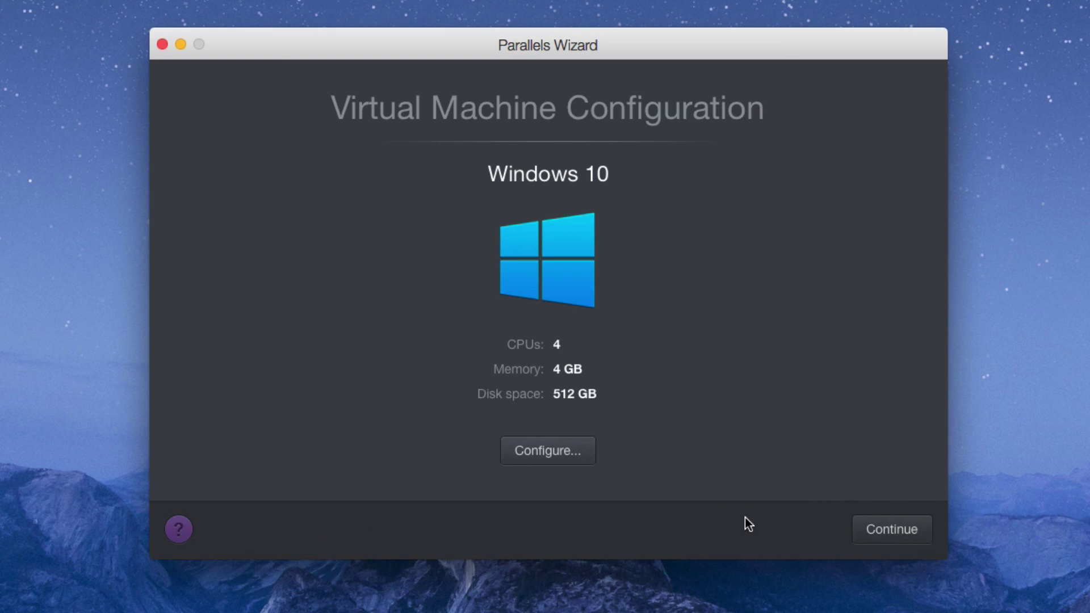
{"action": "left_click", "coordinate": [891, 529]}
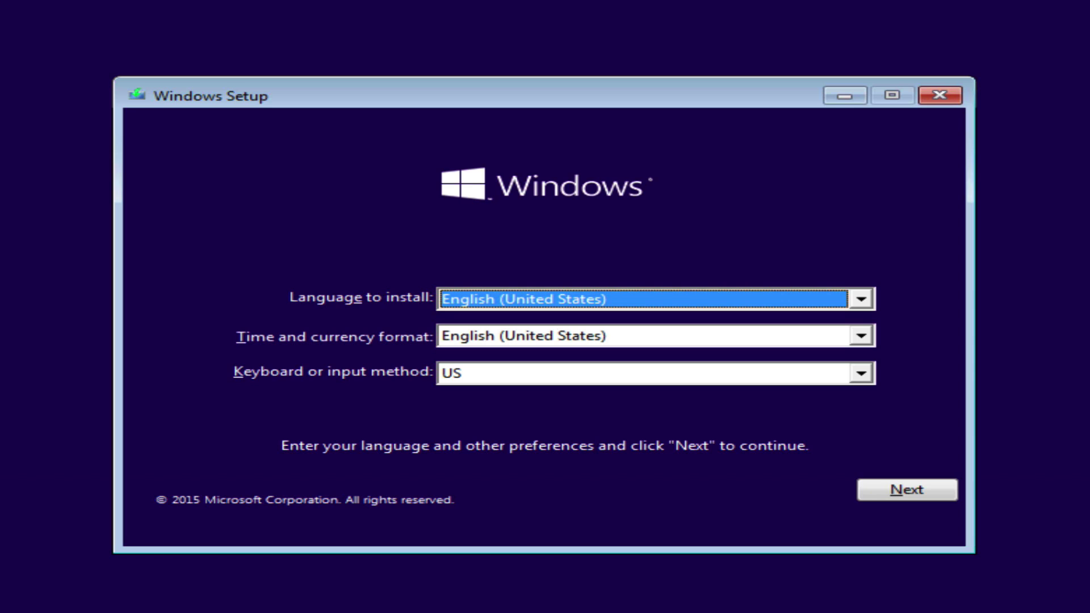
Step: Keep English (United States) language and formats with US keyboard, and continue
{"action": "left_click", "coordinate": [506, 300]}
{"action": "left_click", "coordinate": [506, 297]}
{"action": "left_click", "coordinate": [509, 304]}
{"action": "left_click", "coordinate": [494, 307]}
{"action": "left_click", "coordinate": [525, 339]}
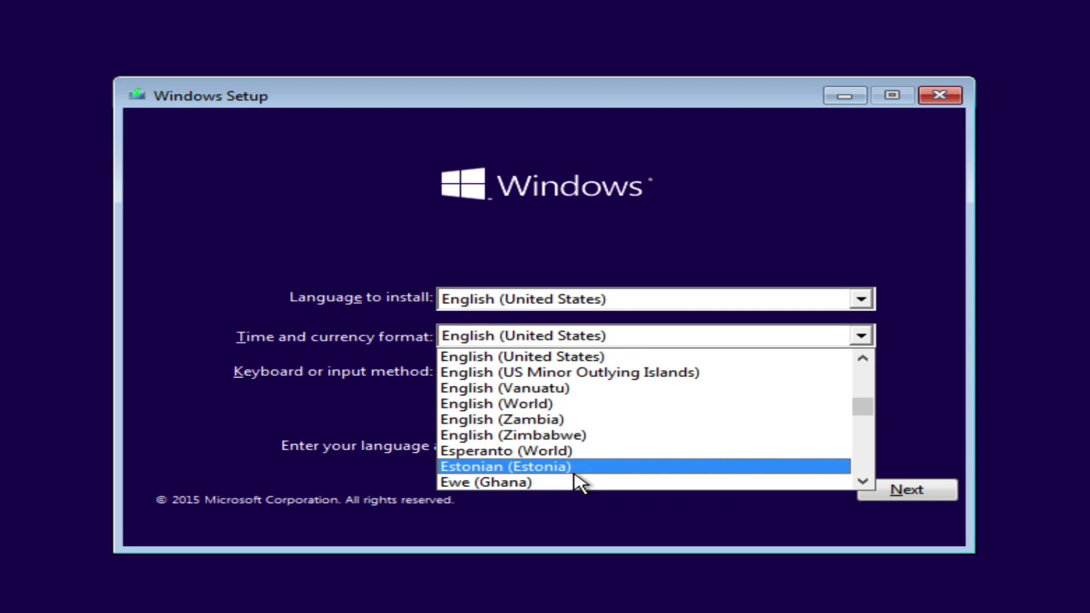
{"action": "left_click", "coordinate": [564, 307]}
{"action": "left_click", "coordinate": [560, 301]}
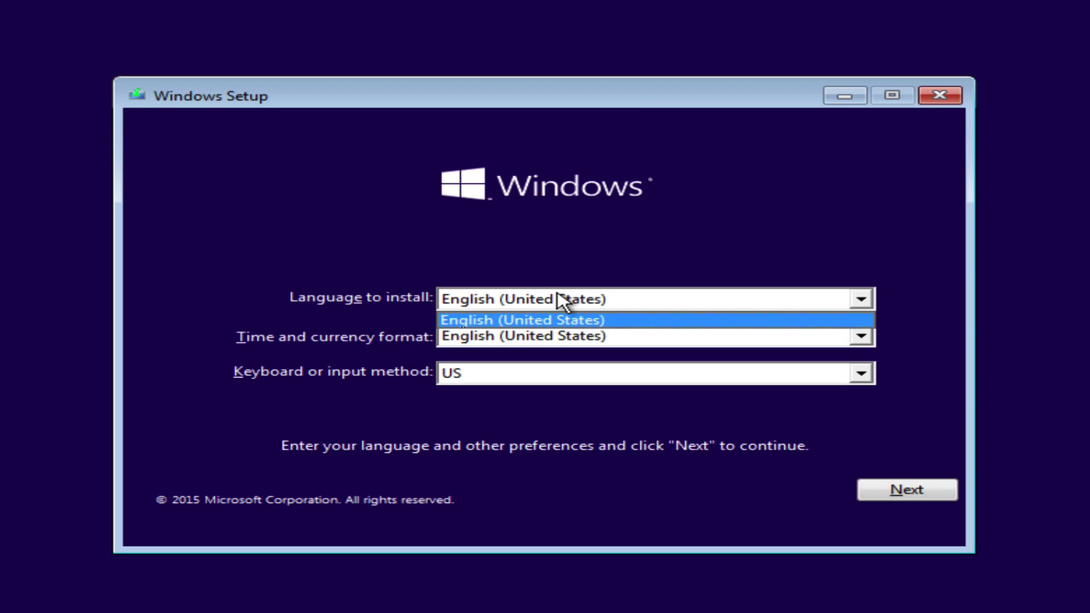
{"action": "left_click", "coordinate": [554, 321]}
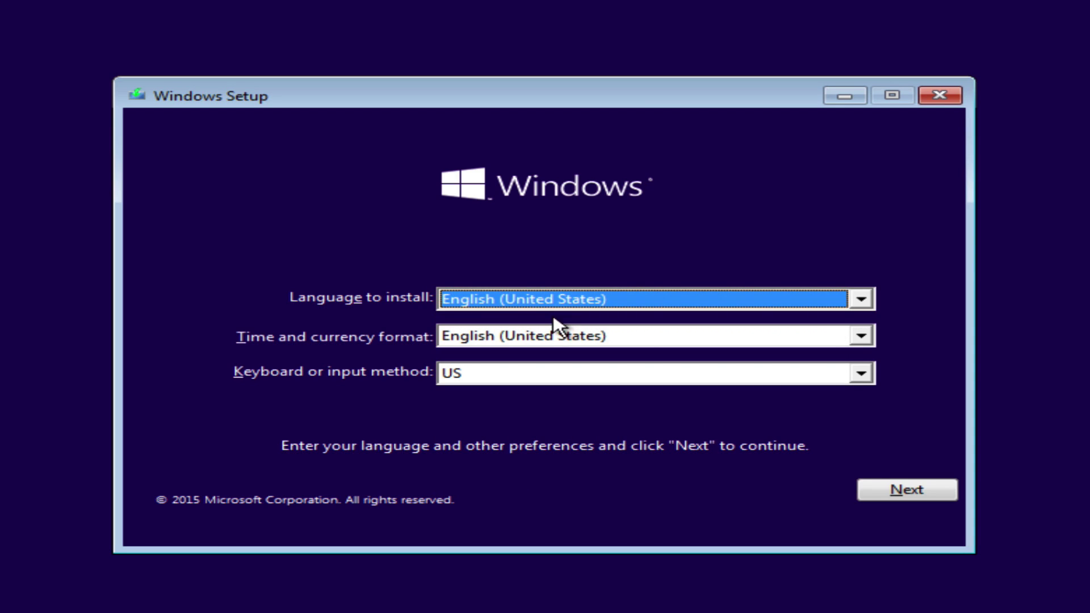
{"action": "left_click", "coordinate": [540, 370]}
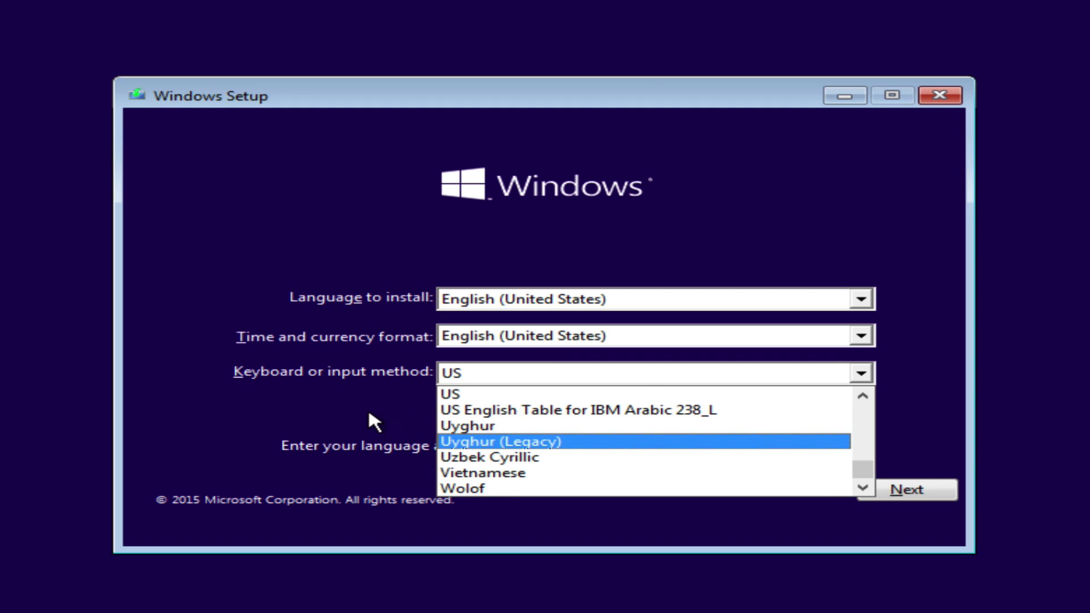
{"action": "left_click", "coordinate": [444, 395]}
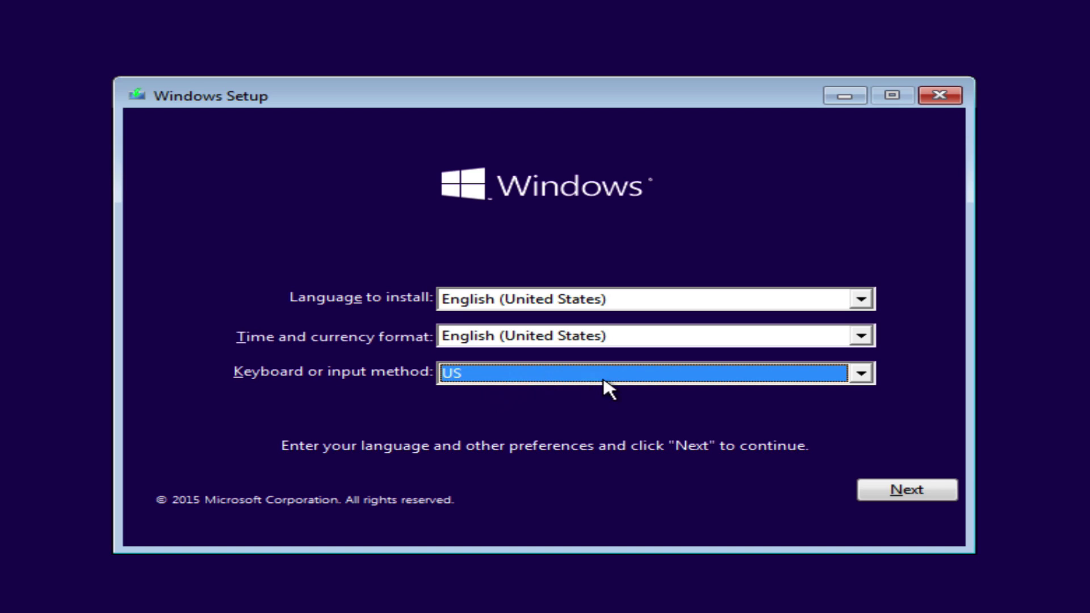
{"action": "left_click", "coordinate": [897, 487]}
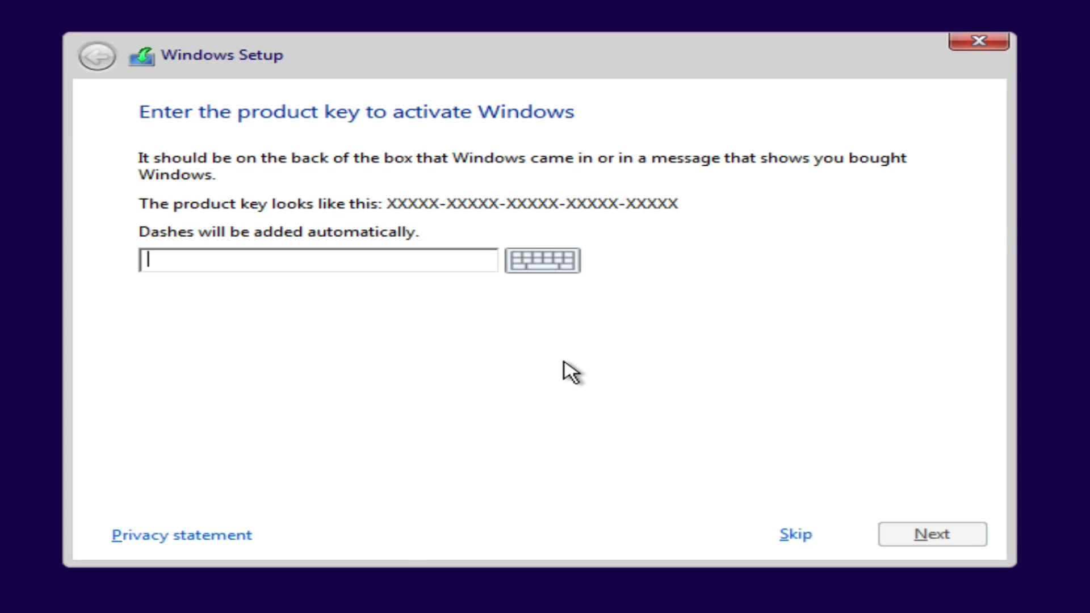
Step: Skip entering a Windows product key
{"action": "left_click", "coordinate": [783, 534]}
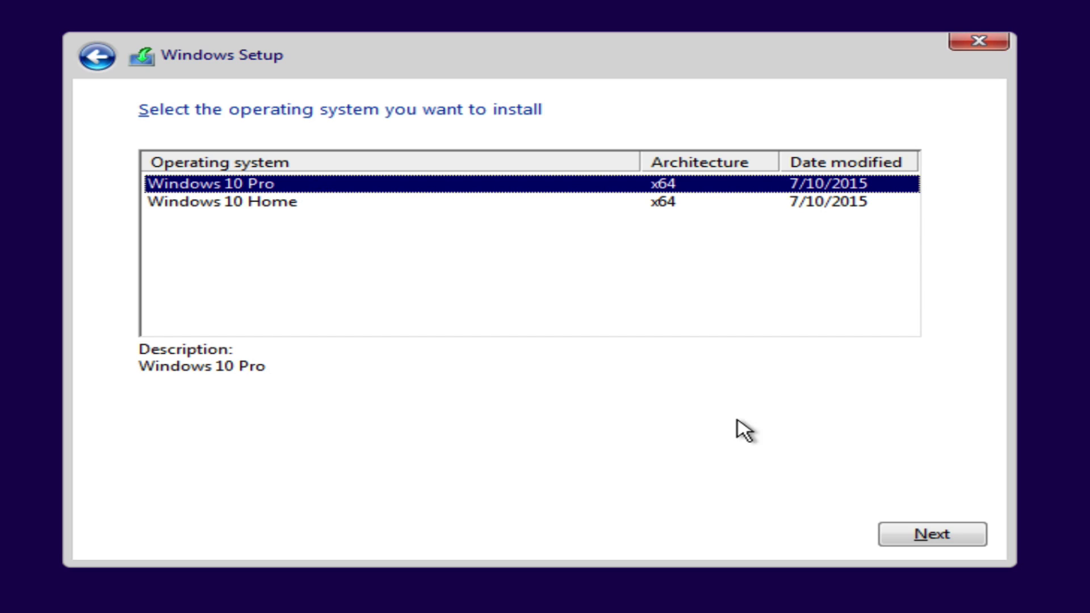
Step: Confirm Windows 10 Pro, then accept the license terms and continue
{"action": "left_click", "coordinate": [900, 534]}
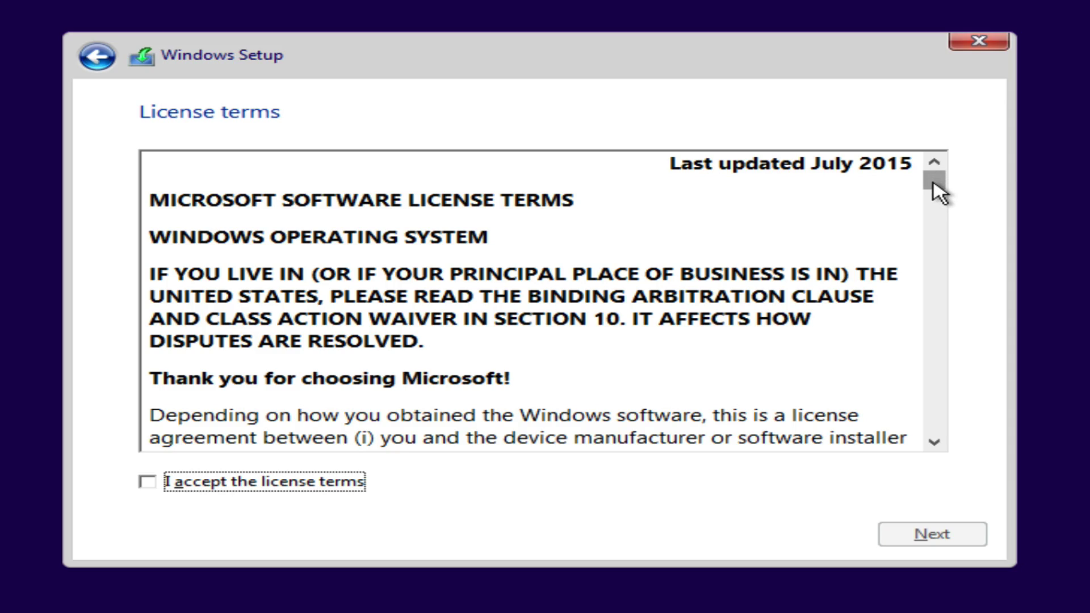
{"action": "left_click_drag", "start_coordinate": [933, 183], "coordinate": [931, 253]}
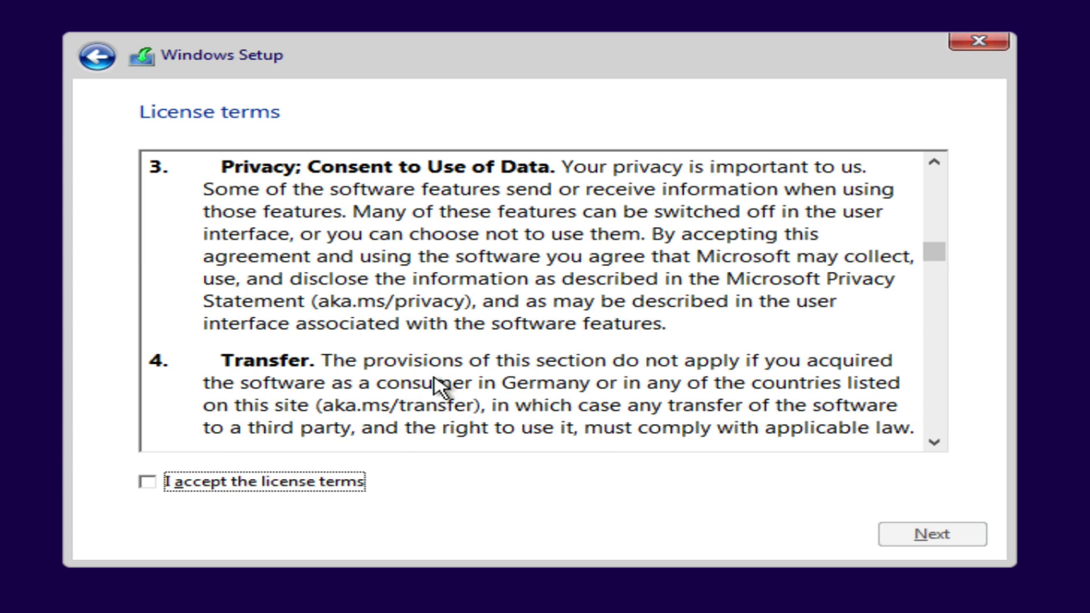
{"action": "left_click", "coordinate": [288, 487]}
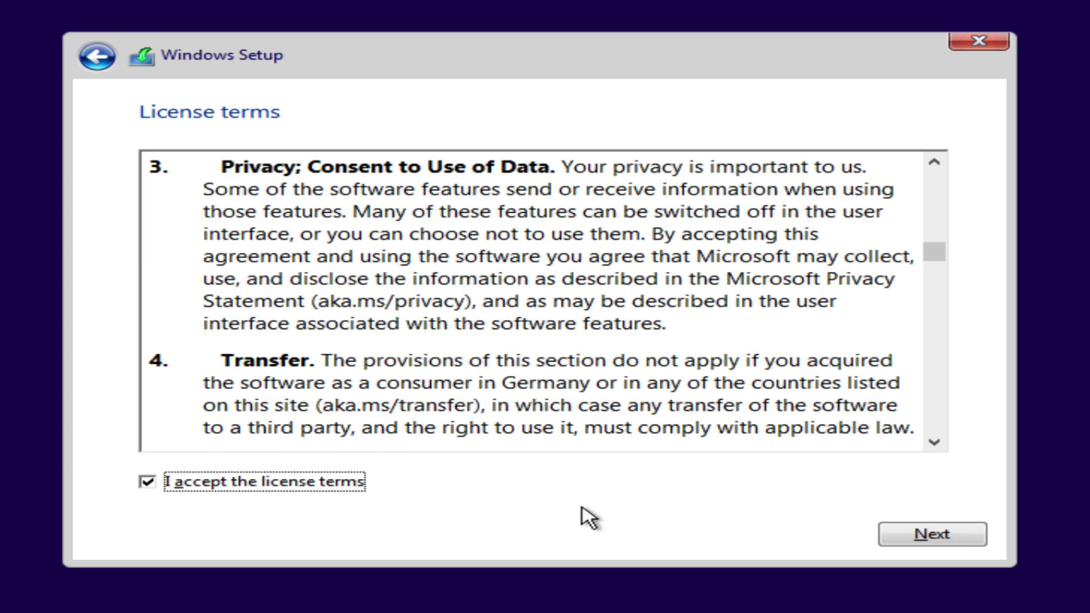
{"action": "left_click", "coordinate": [906, 537]}
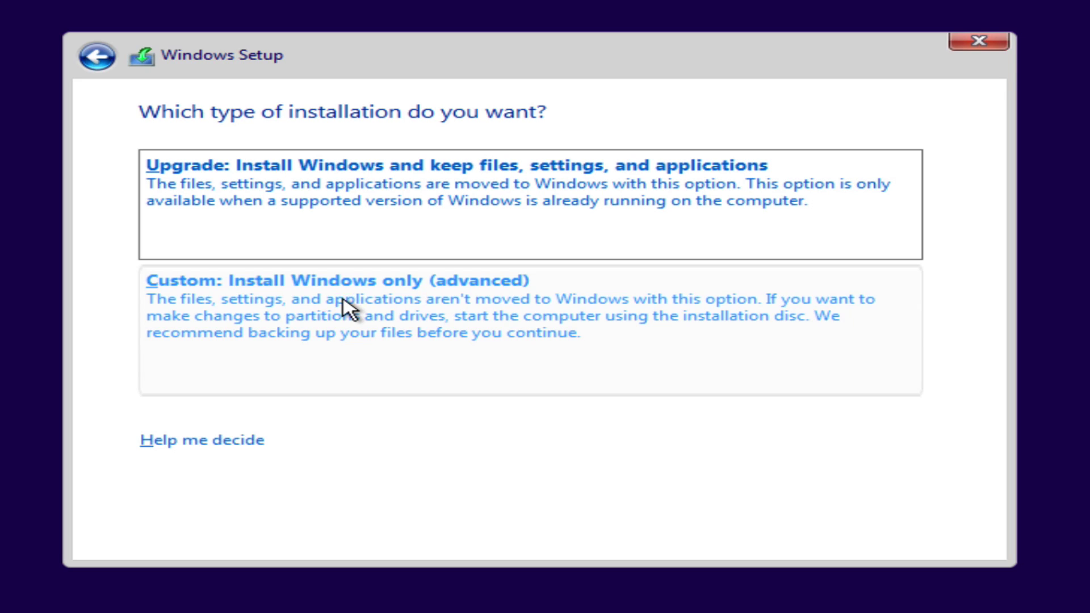
Step: Choose the 'Custom: Install Windows only (advanced)' installation type
{"action": "left_click", "coordinate": [343, 300]}
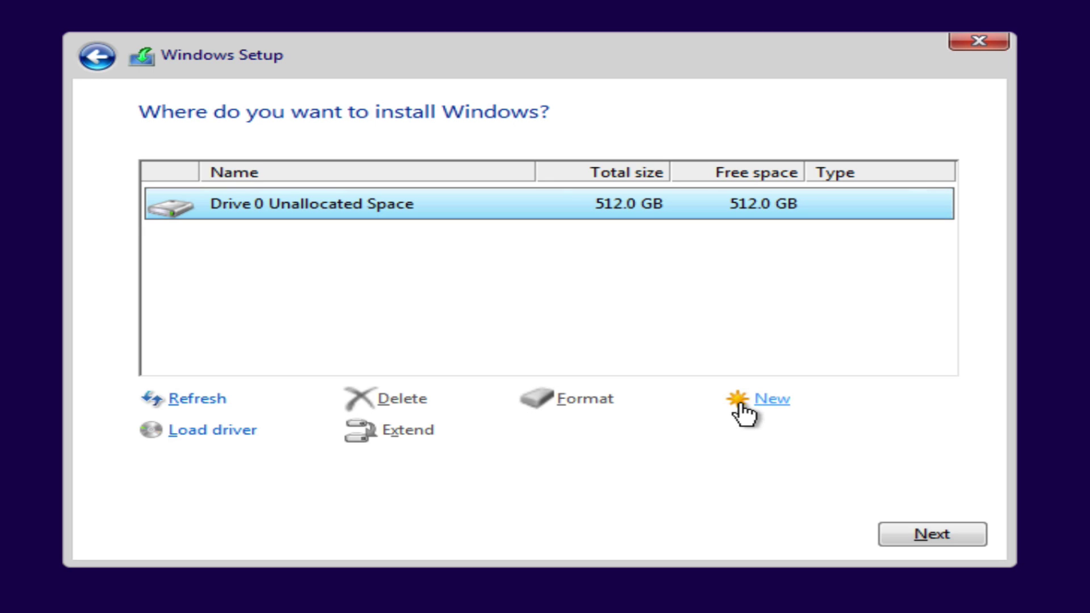
Step: Create a full-size partition on the unallocated space, accept the extra system partitions, and check both resulting partitions
{"action": "left_click", "coordinate": [740, 404]}
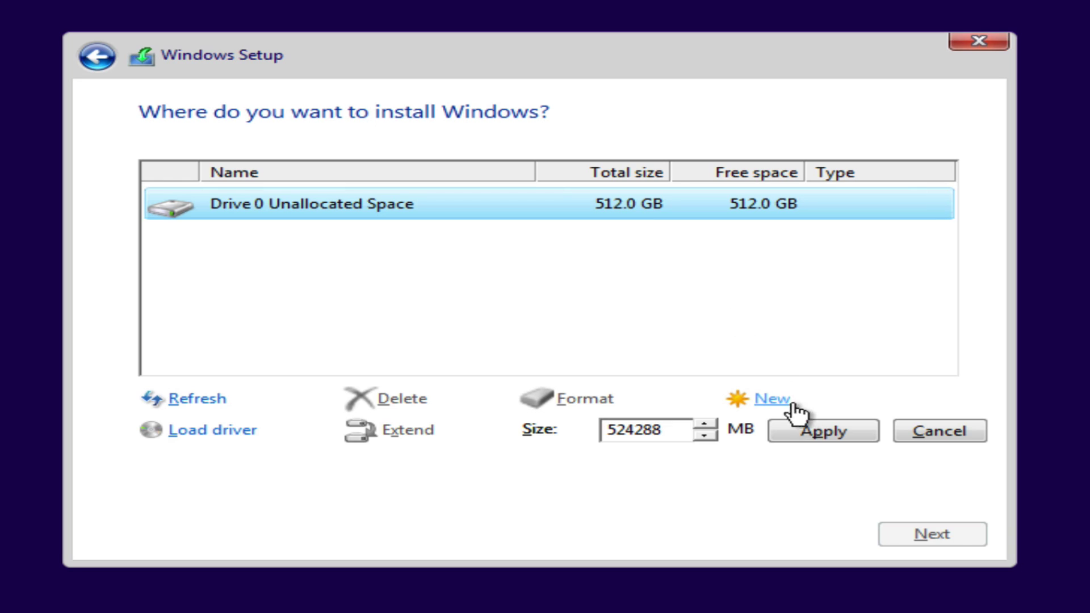
{"action": "left_click", "coordinate": [801, 436]}
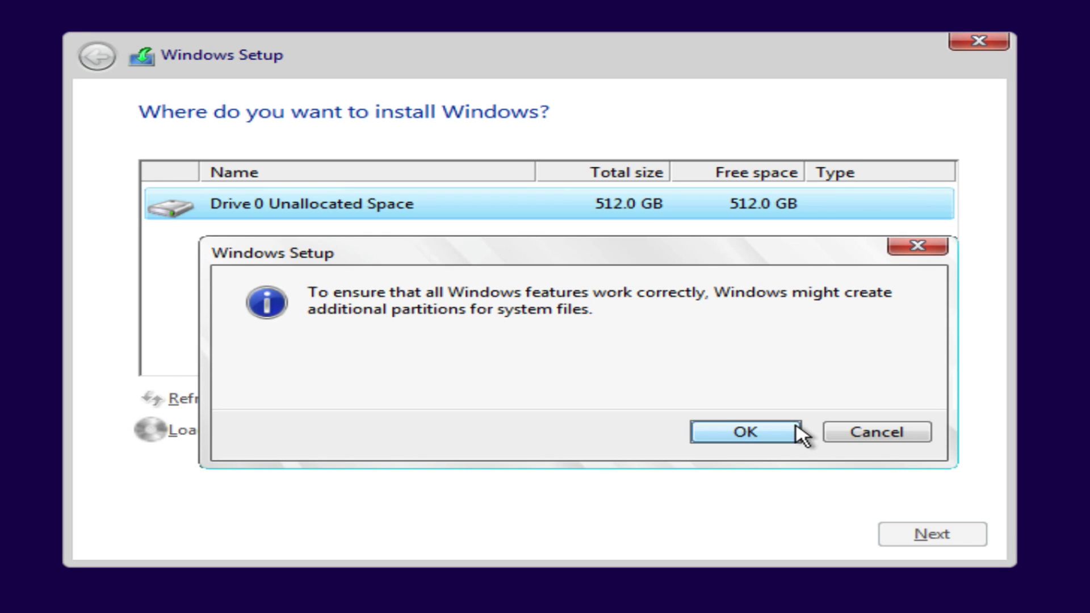
{"action": "left_click", "coordinate": [773, 432]}
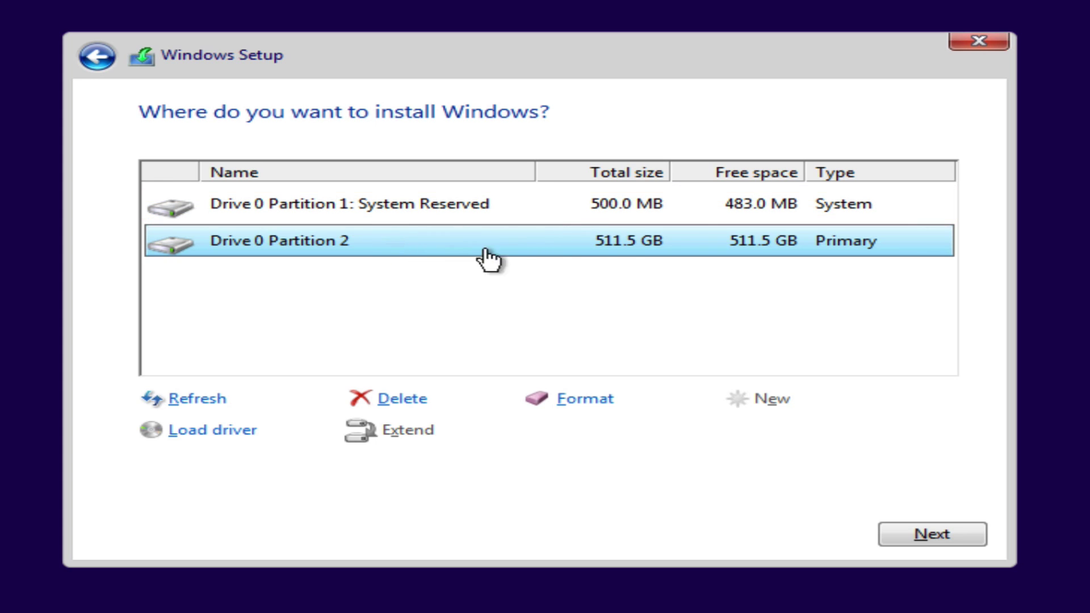
{"action": "left_click", "coordinate": [716, 214]}
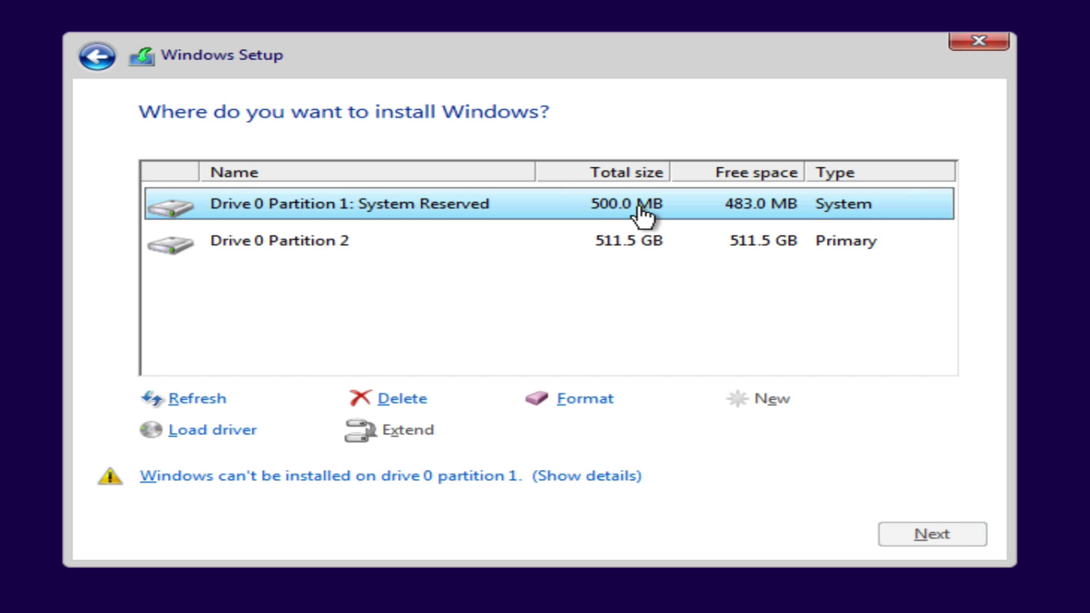
{"action": "left_click", "coordinate": [642, 255]}
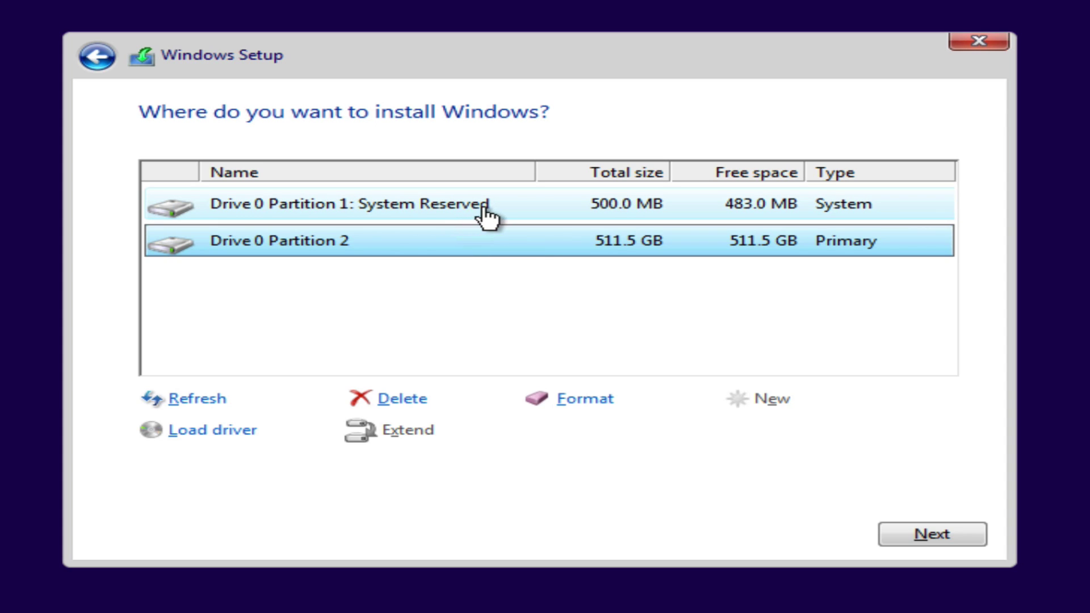
Step: Delete Partition 2 and the System Reserved partition, leaving Drive 0 unallocated
{"action": "left_click", "coordinate": [395, 400]}
{"action": "left_click", "coordinate": [721, 434]}
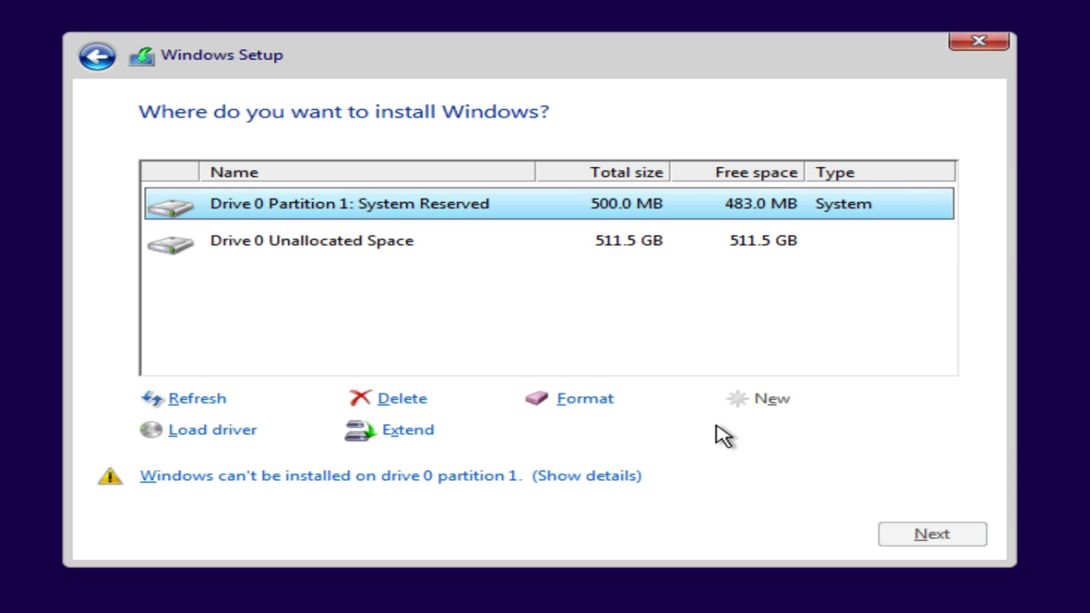
{"action": "left_click", "coordinate": [647, 239]}
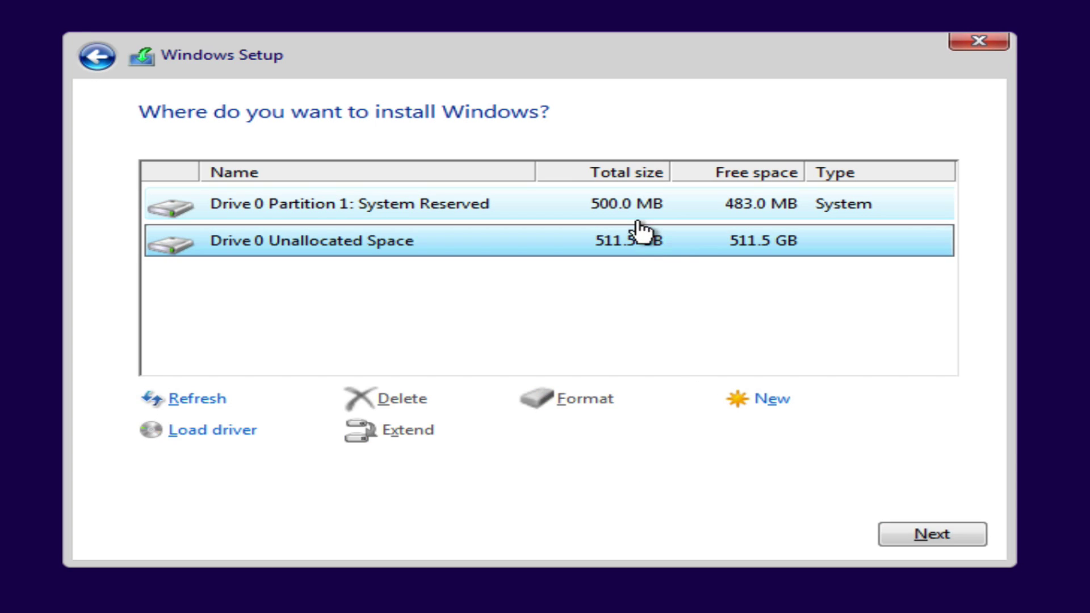
{"action": "left_click", "coordinate": [638, 221]}
{"action": "left_click", "coordinate": [390, 397]}
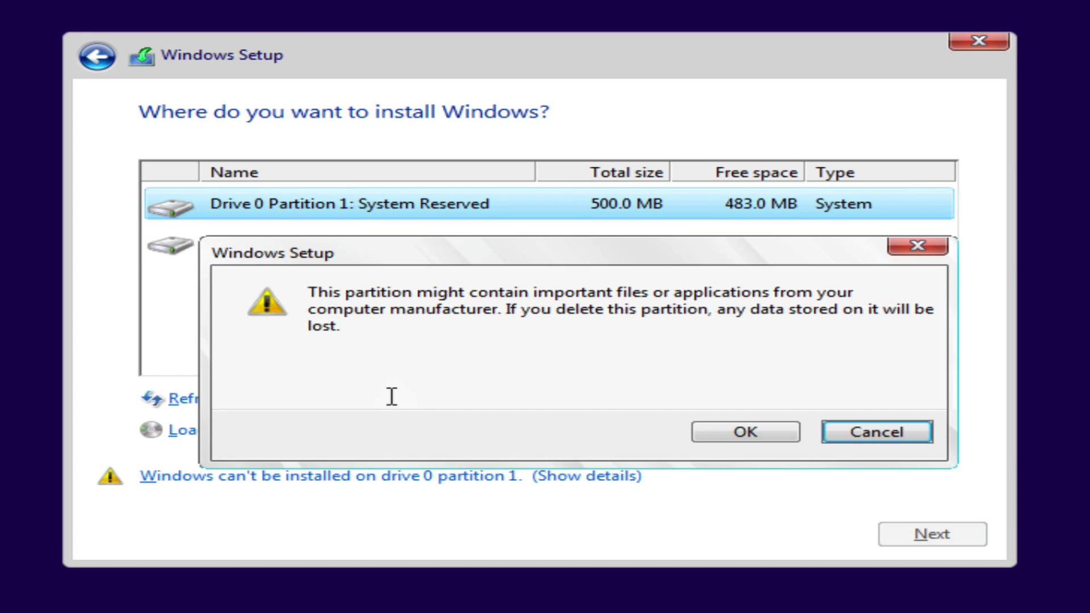
{"action": "left_click", "coordinate": [730, 437]}
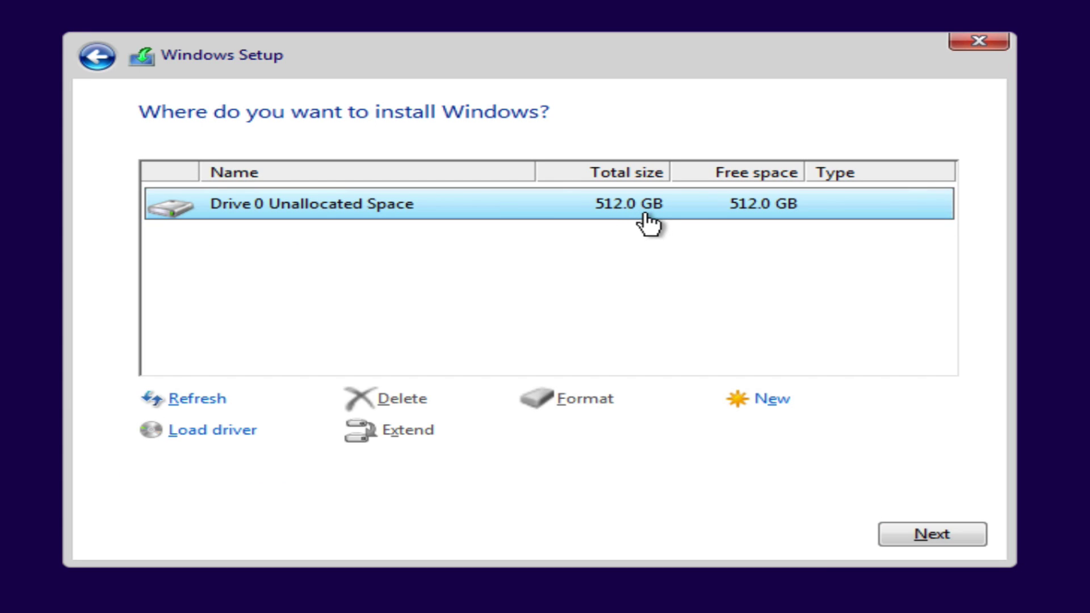
Step: Recreate a 524286 MB partition with system partitions and install Windows onto Partition 2
{"action": "left_click", "coordinate": [767, 400]}
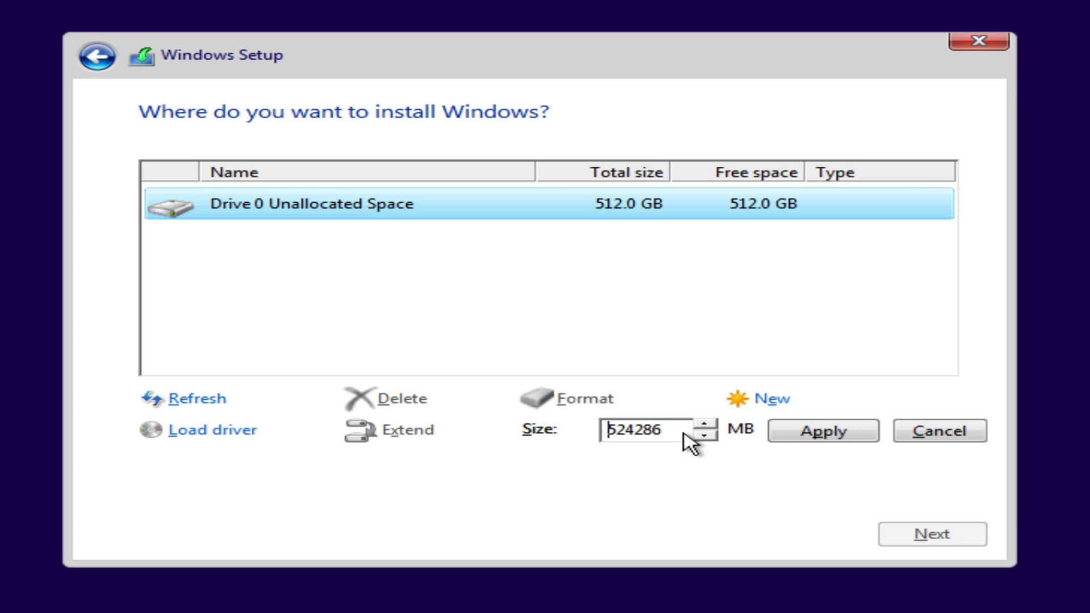
{"action": "left_click", "coordinate": [795, 443]}
{"action": "left_click", "coordinate": [784, 441]}
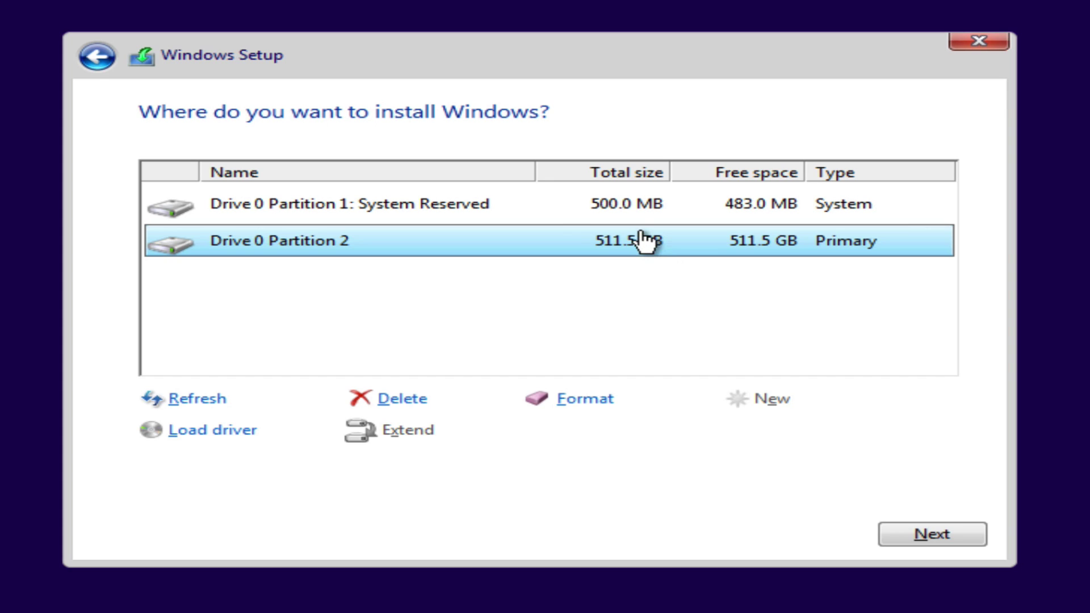
{"action": "left_click", "coordinate": [557, 214]}
{"action": "left_click", "coordinate": [569, 241]}
{"action": "left_click", "coordinate": [909, 531]}
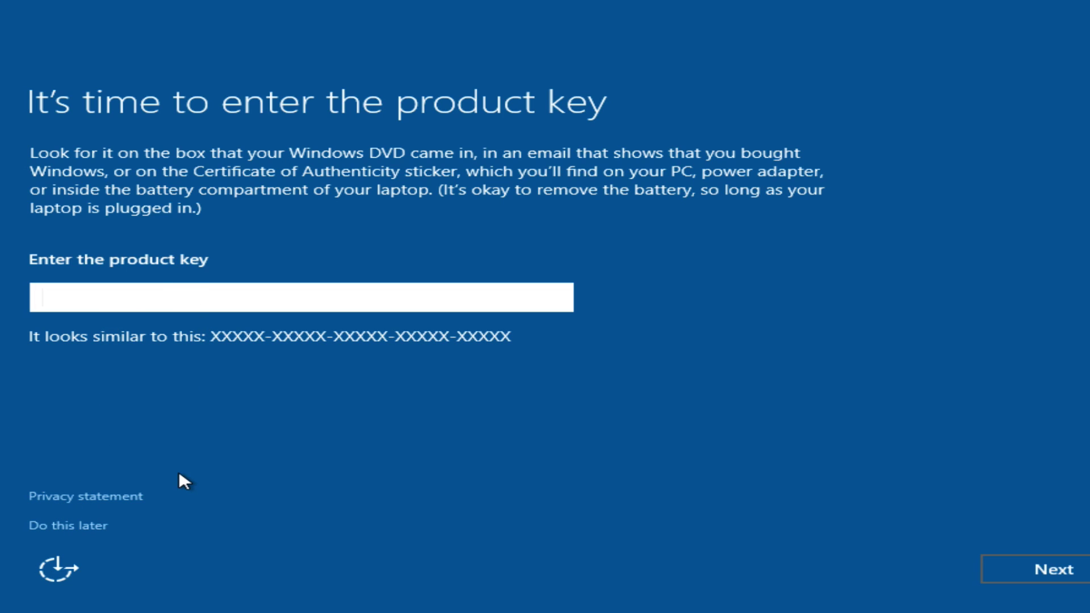
Step: Skip the product key with 'Do this later'
{"action": "left_click", "coordinate": [74, 526]}
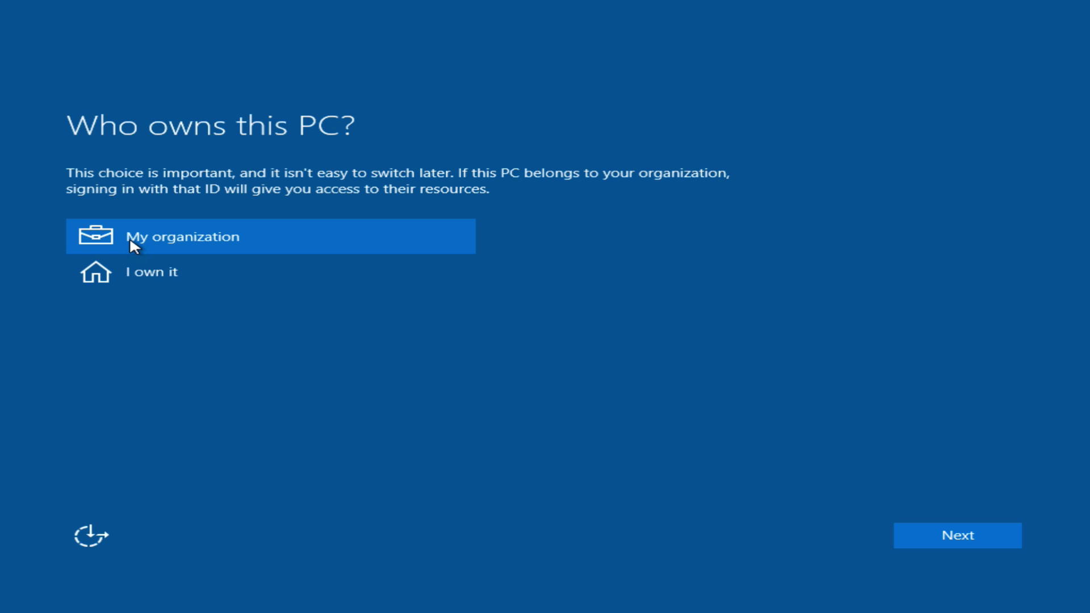
Step: Choose 'I own it' on the 'Who owns this PC?' page and continue
{"action": "left_click", "coordinate": [142, 266]}
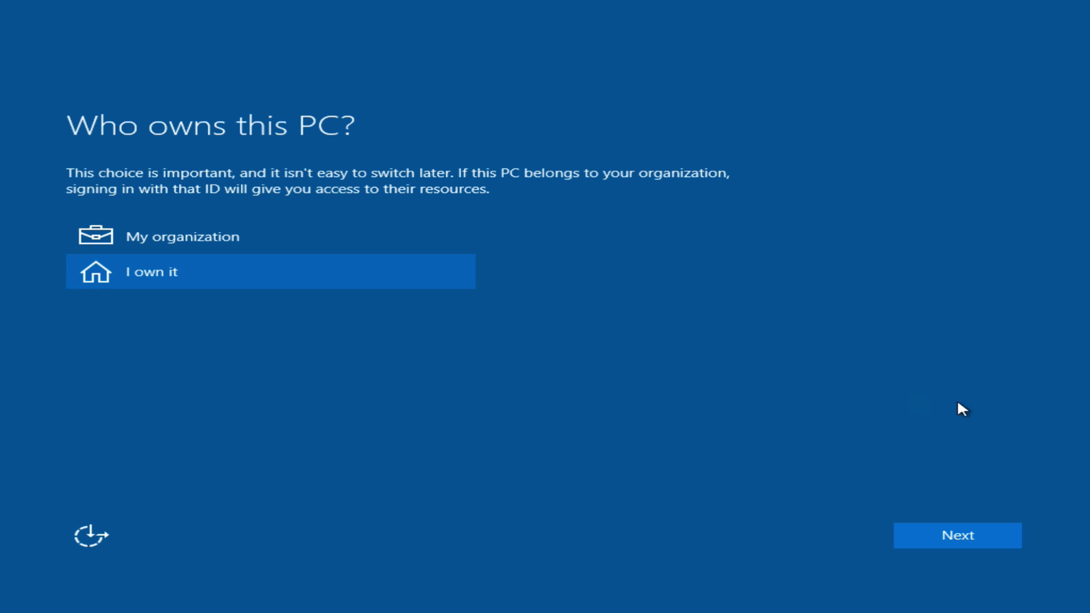
{"action": "left_click", "coordinate": [972, 540]}
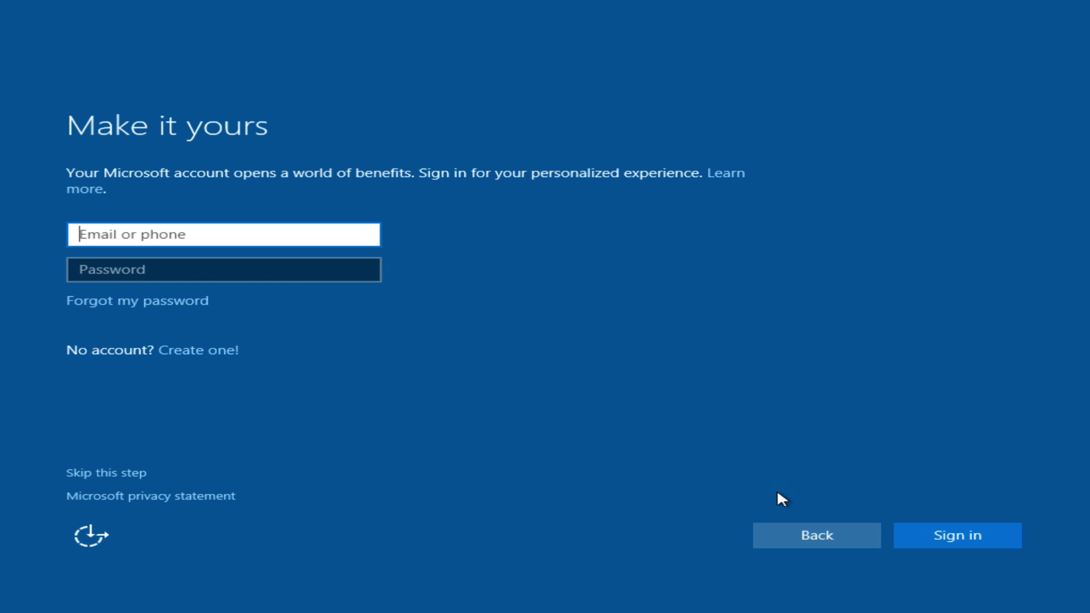
Step: Back out of Microsoft account creation, choose 'Skip this step', and enter a local account user name
{"action": "left_click", "coordinate": [208, 349]}
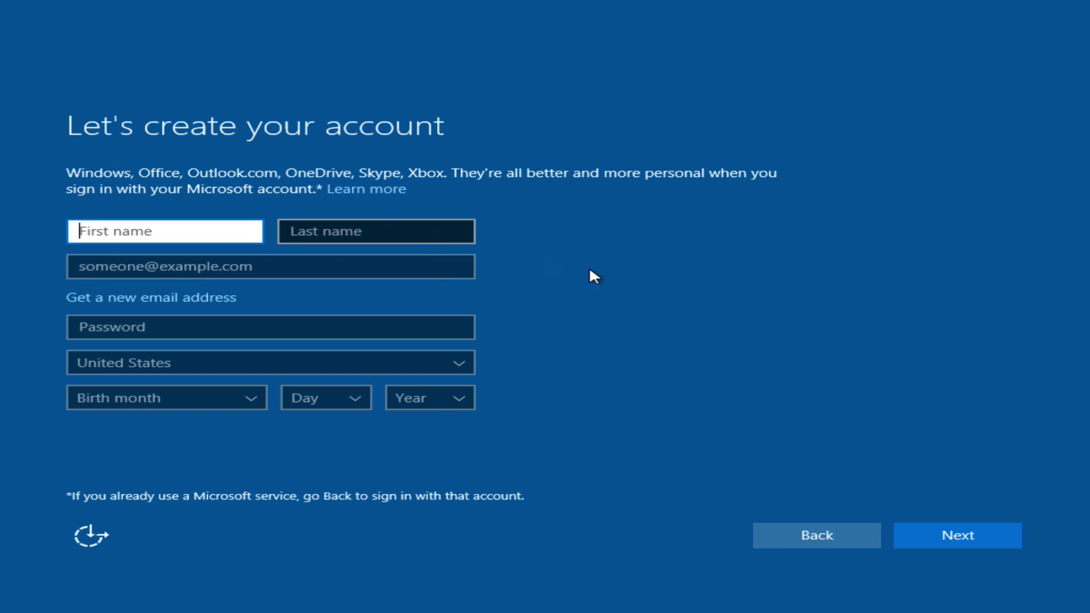
{"action": "left_click", "coordinate": [813, 538]}
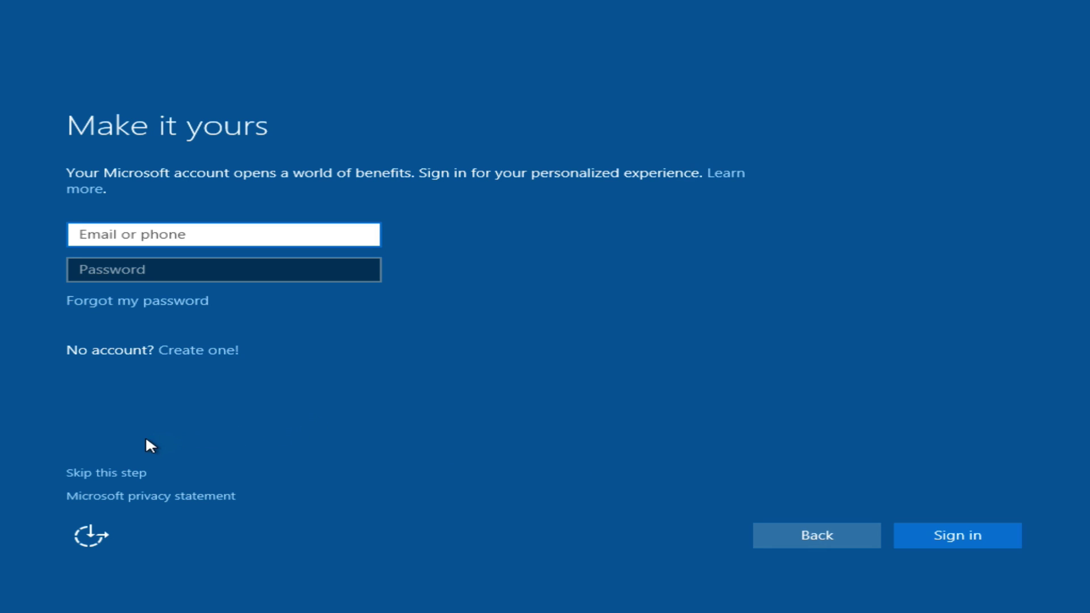
{"action": "left_click", "coordinate": [115, 472]}
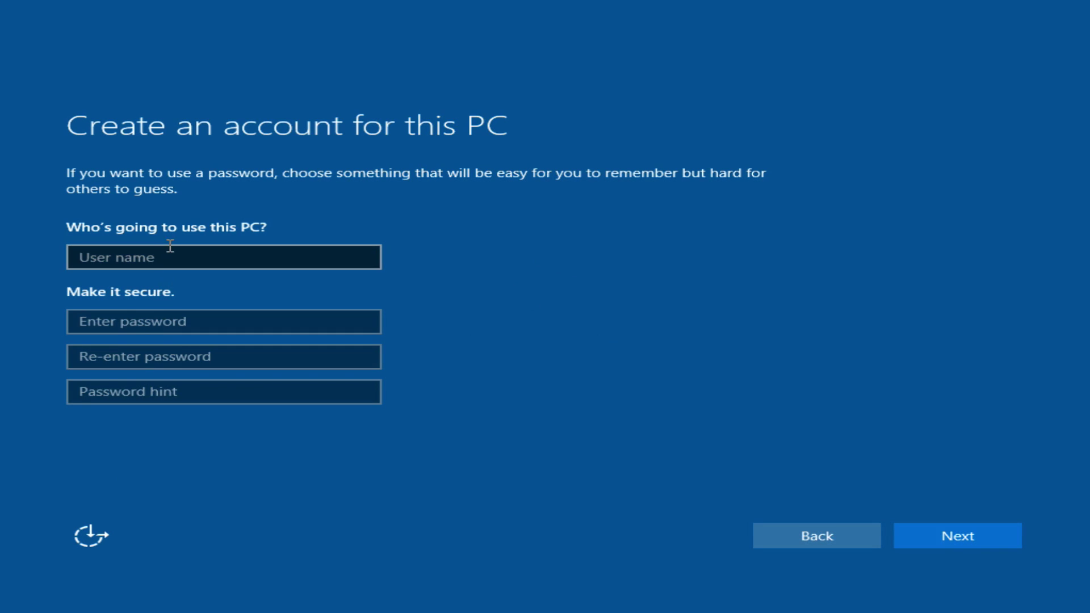
{"action": "left_click", "coordinate": [199, 250]}
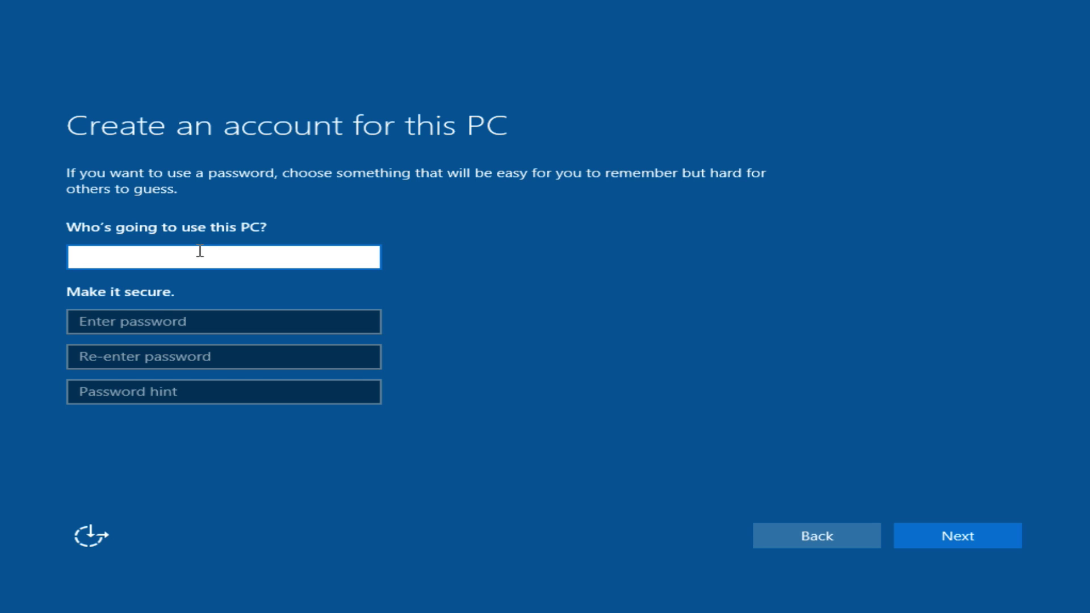
{"action": "type", "text": "Alex"}
{"action": "left_click", "coordinate": [934, 531]}
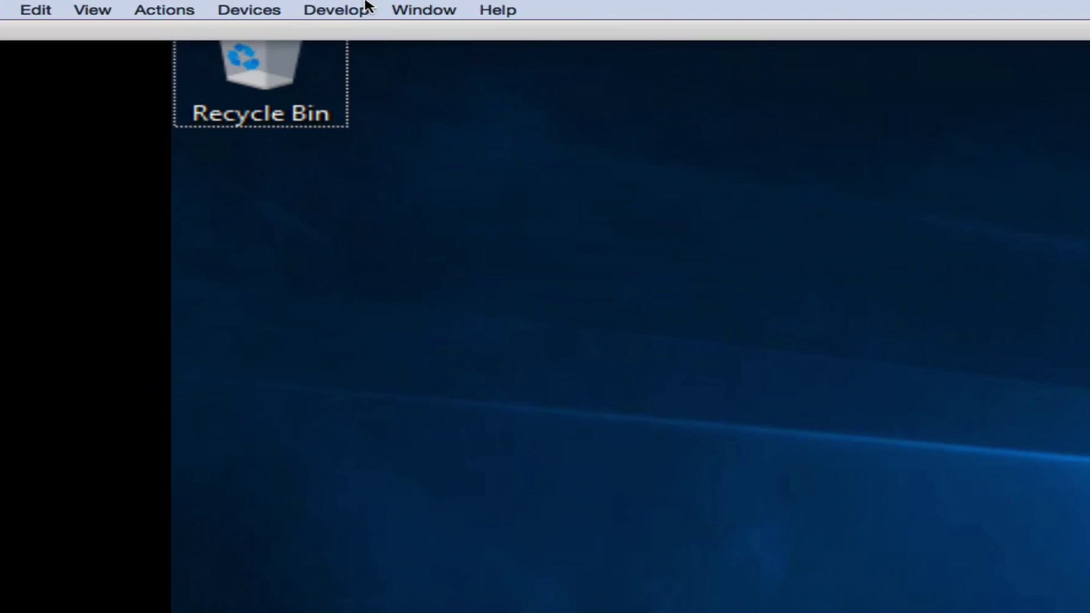
Step: Request Install Parallels Tools from the Actions menu, then again from the Dock icon's menu
{"action": "left_click", "coordinate": [181, 6]}
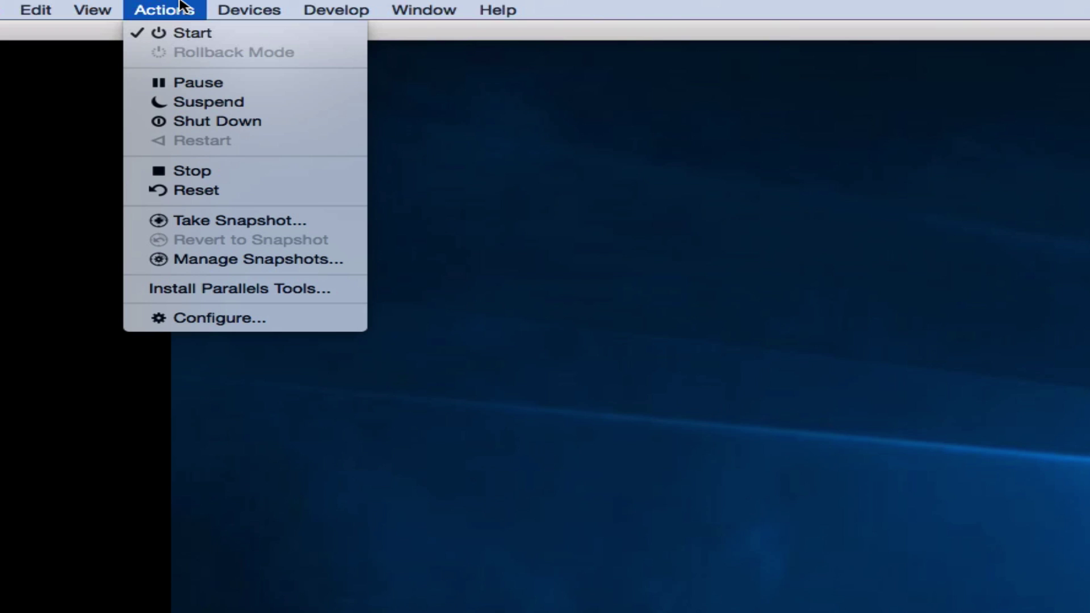
{"action": "left_click", "coordinate": [247, 290]}
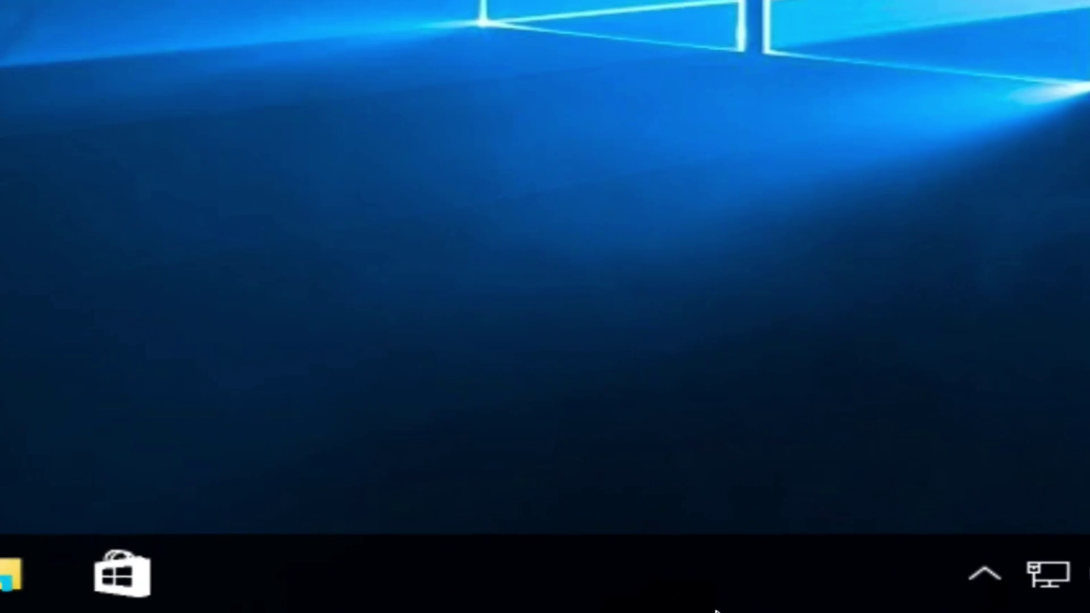
{"action": "mouse_move", "coordinate": [717, 611]}
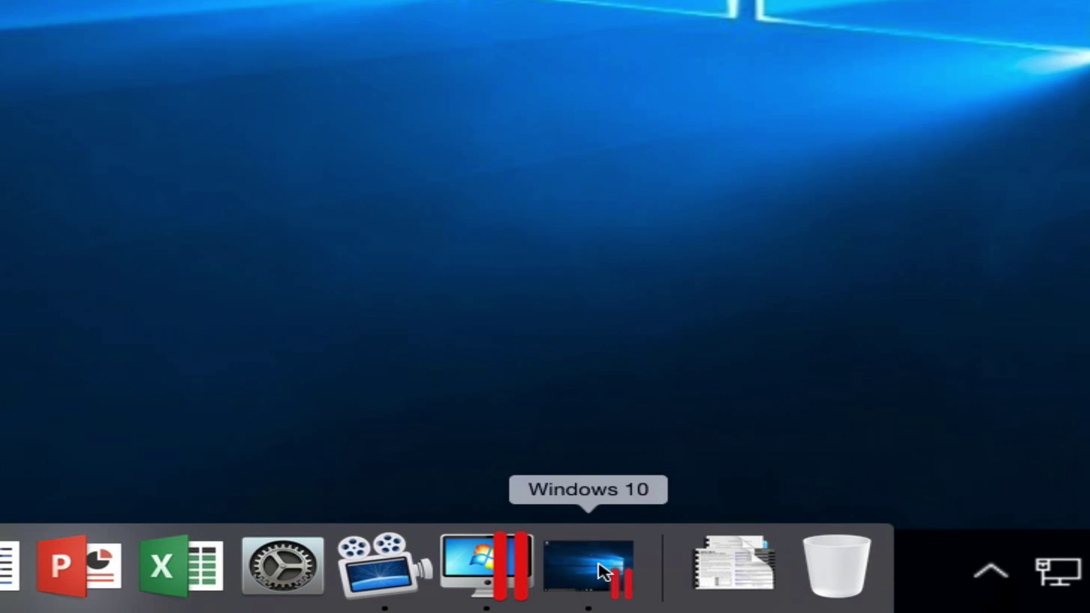
{"action": "right_click", "coordinate": [603, 571]}
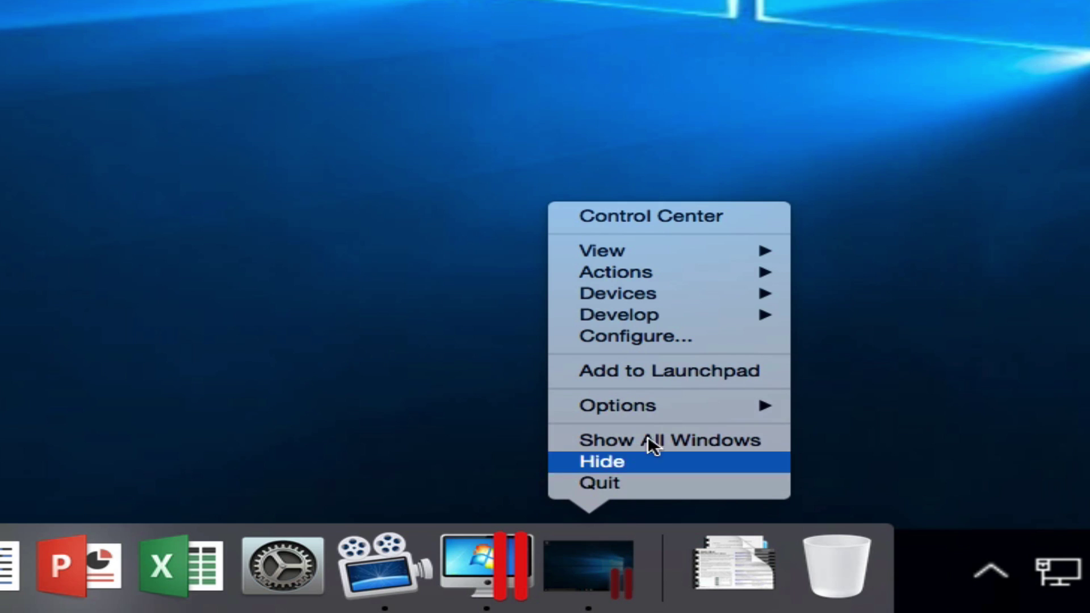
{"action": "mouse_move", "coordinate": [683, 272]}
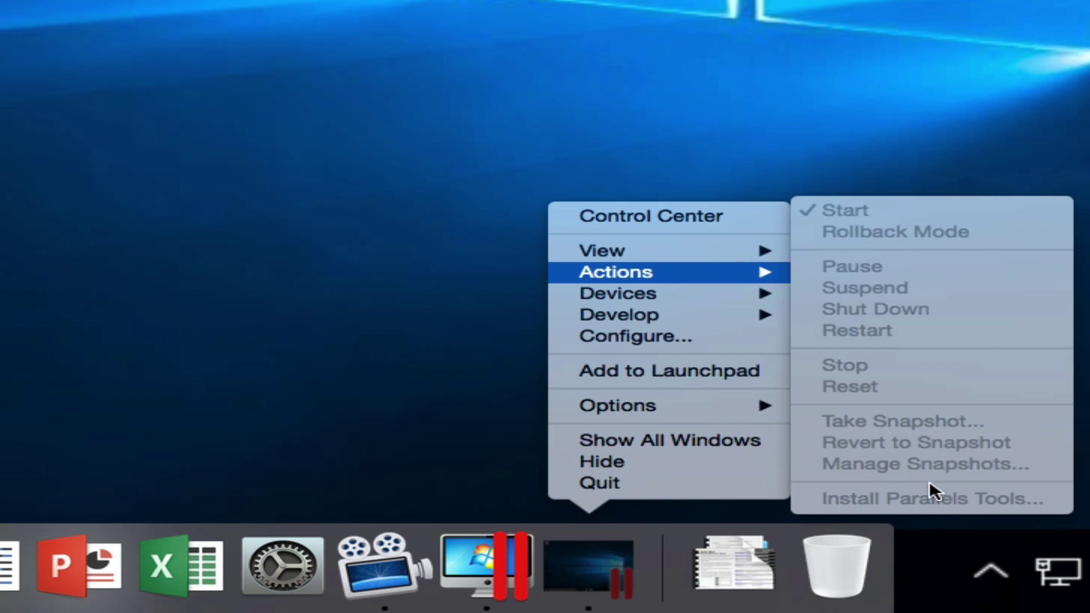
{"action": "left_click", "coordinate": [577, 175]}
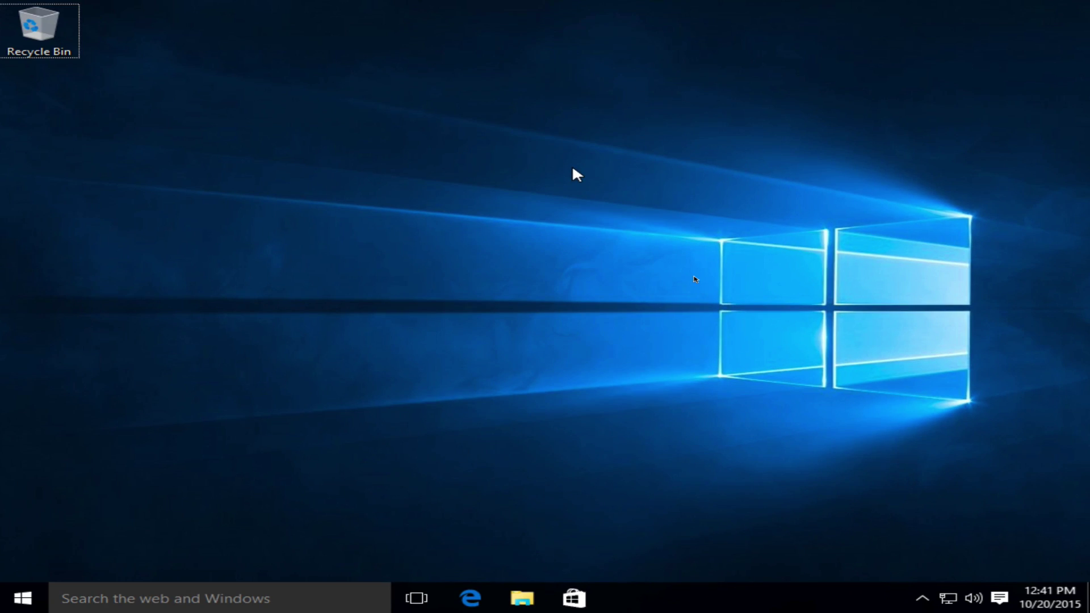
{"action": "mouse_move", "coordinate": [772, 597]}
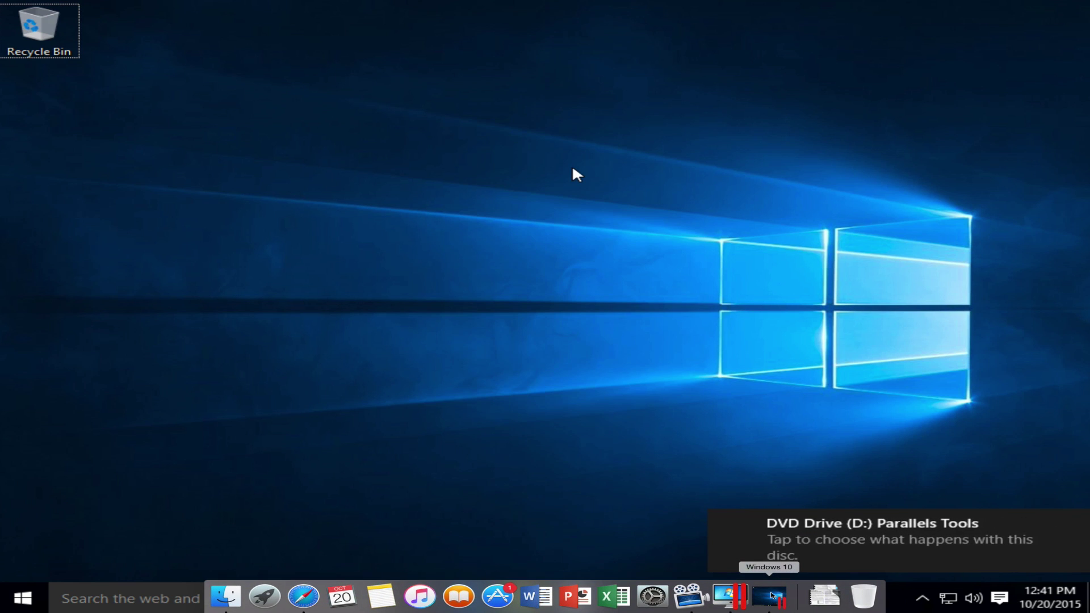
{"action": "right_click", "coordinate": [773, 595]}
{"action": "mouse_move", "coordinate": [804, 488]}
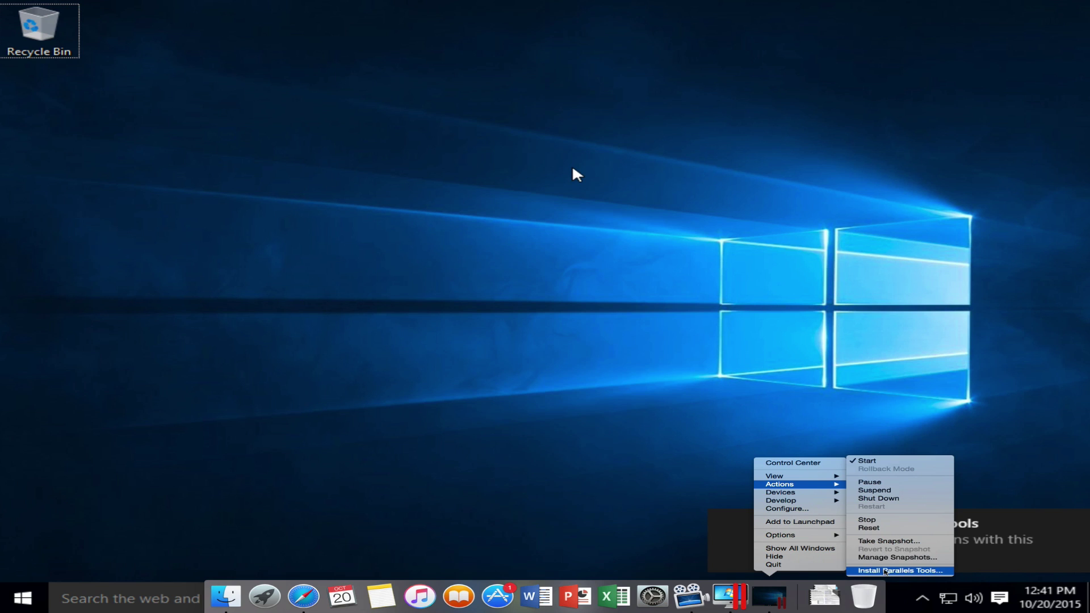
{"action": "left_click", "coordinate": [885, 570]}
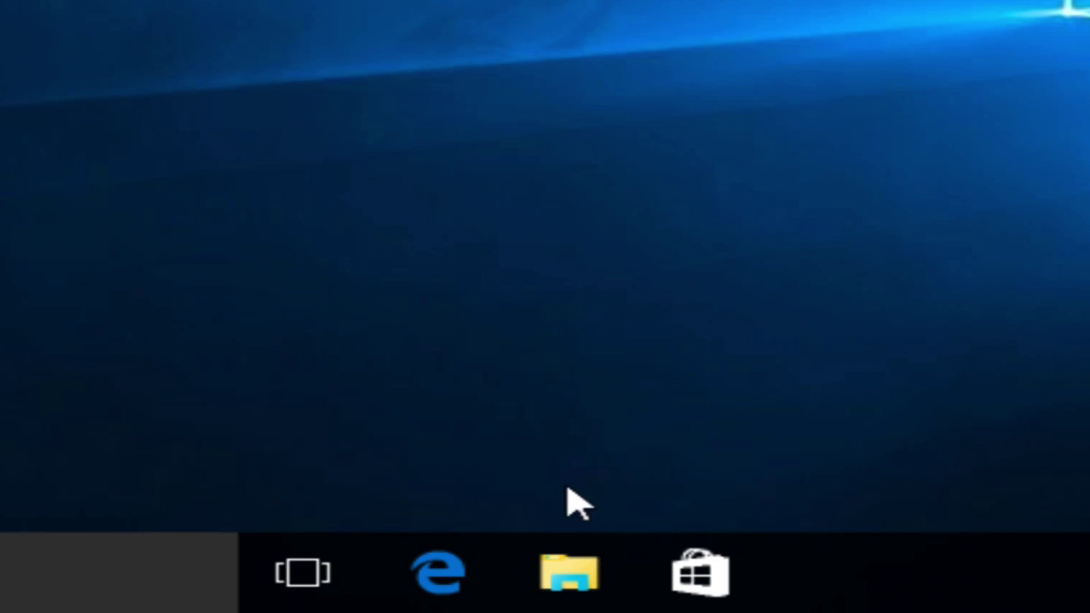
Step: Run Parallels Tools setup from DVD Drive (D:) in File Explorer, approving the UAC prompt
{"action": "left_click", "coordinate": [570, 577]}
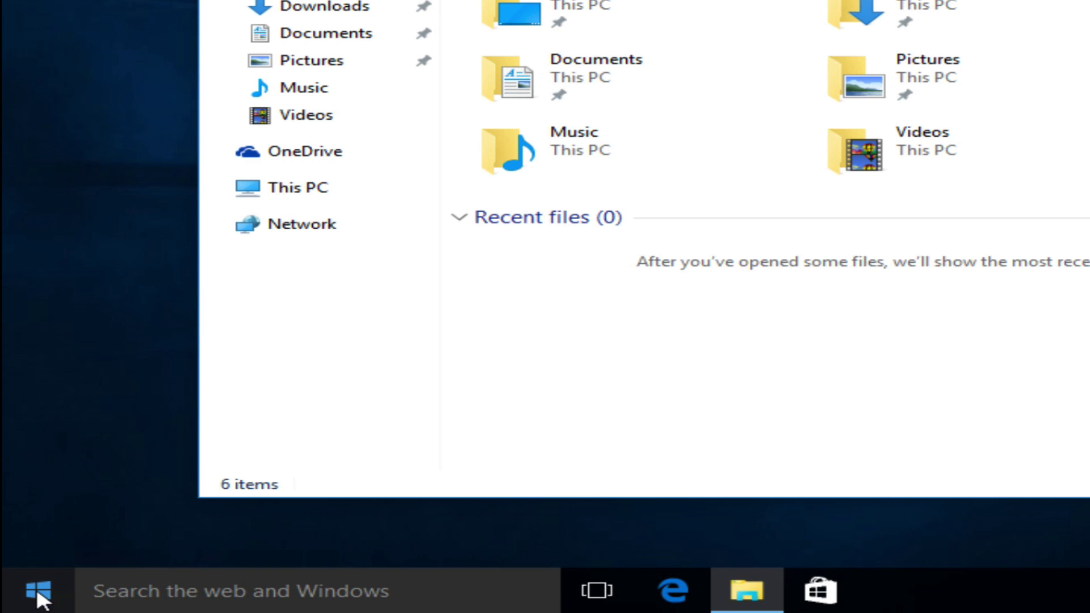
{"action": "left_click", "coordinate": [39, 593]}
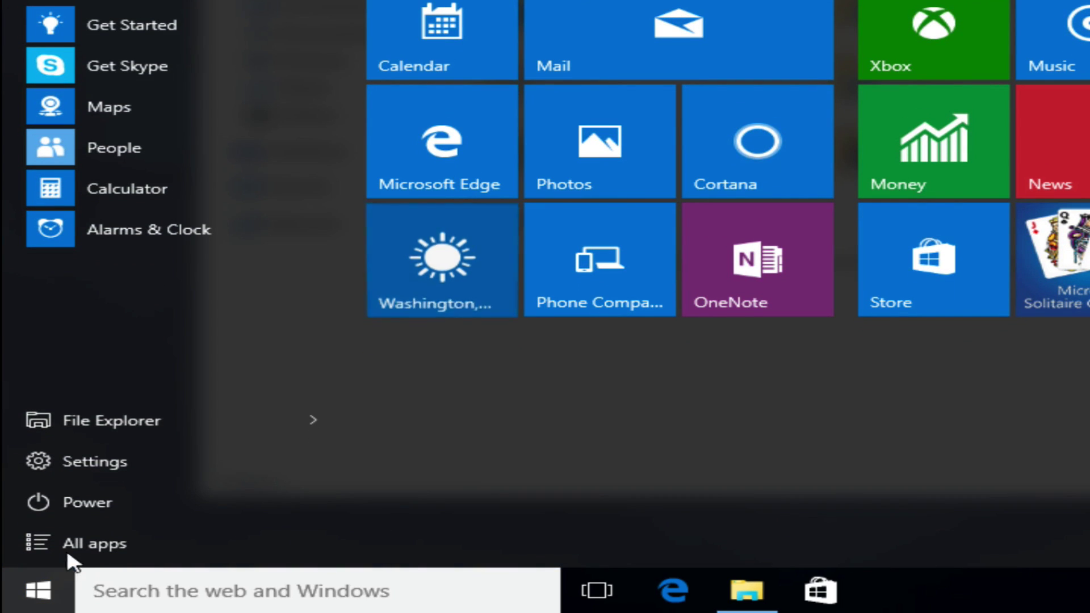
{"action": "left_click", "coordinate": [128, 417]}
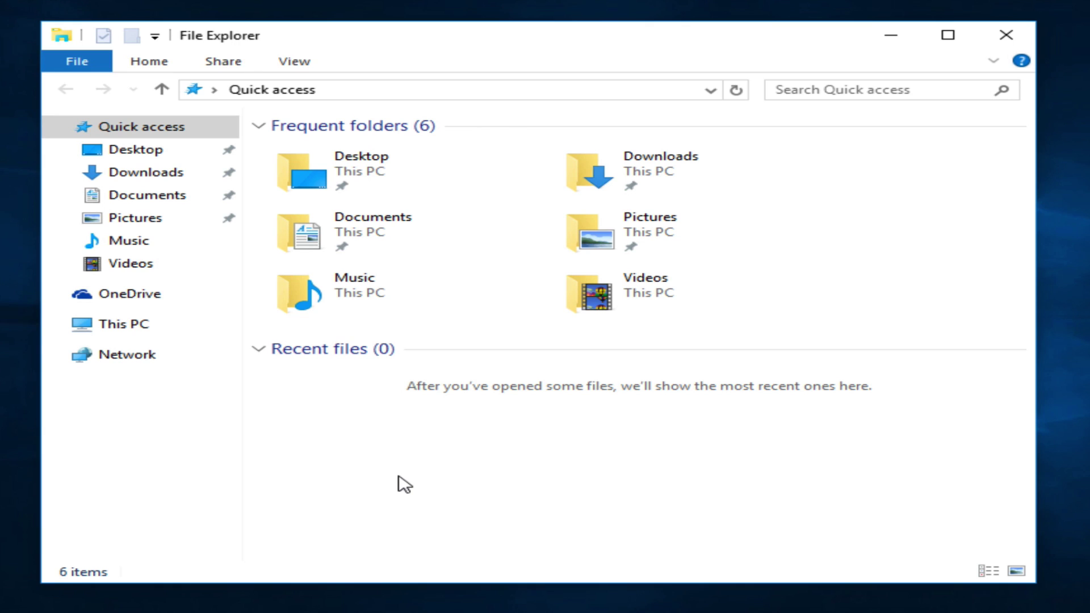
{"action": "left_click", "coordinate": [169, 336]}
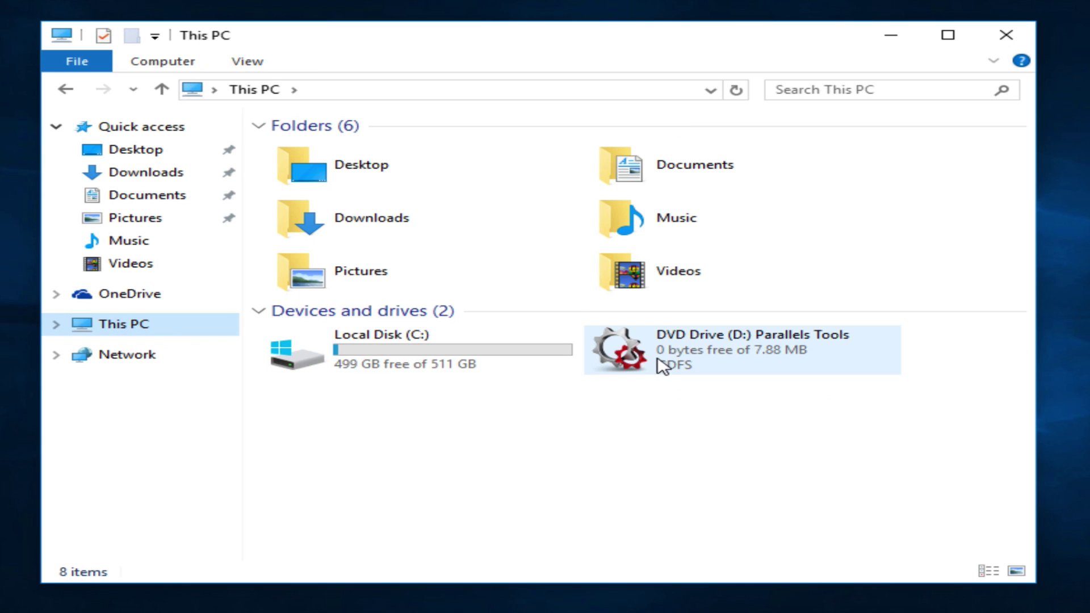
{"action": "left_click", "coordinate": [662, 366]}
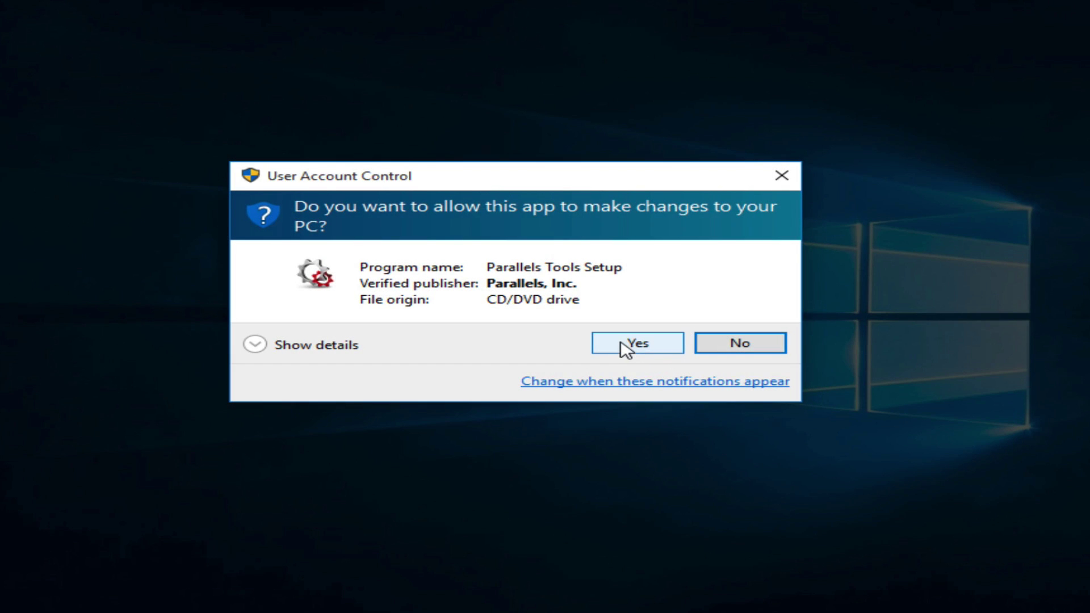
{"action": "left_click", "coordinate": [625, 343]}
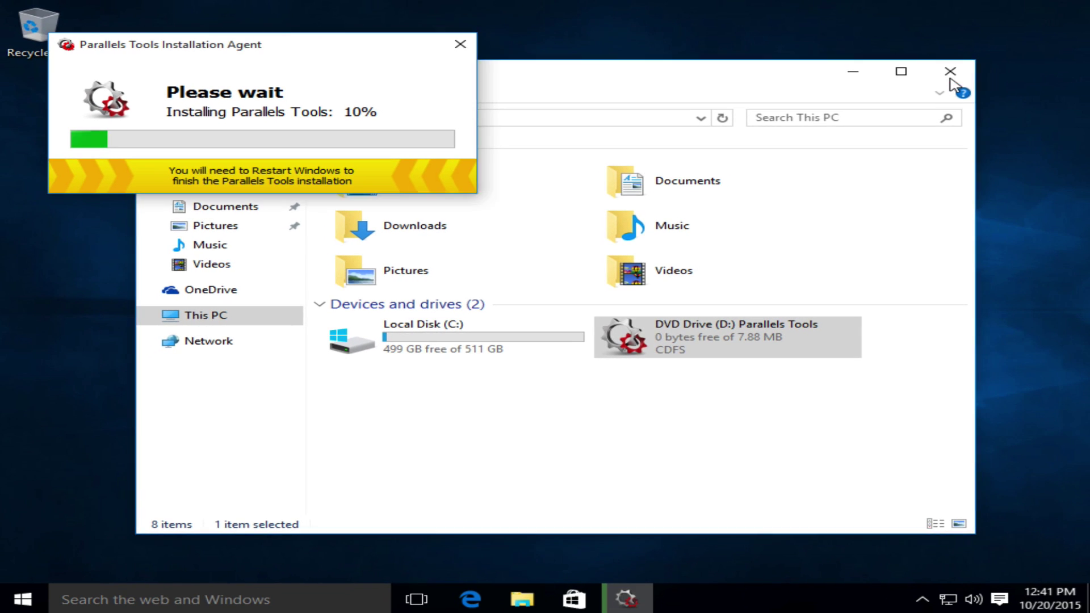
{"action": "left_click", "coordinate": [950, 78]}
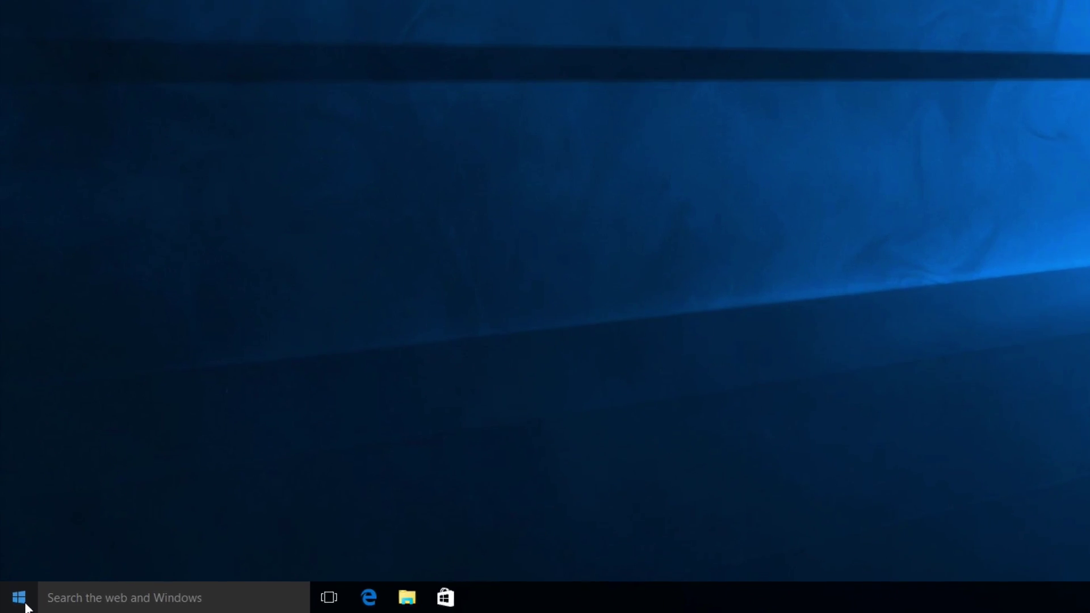
Step: Open Settings, visit the activation page, then switch to Windows Update in Update & Security
{"action": "left_click", "coordinate": [12, 606]}
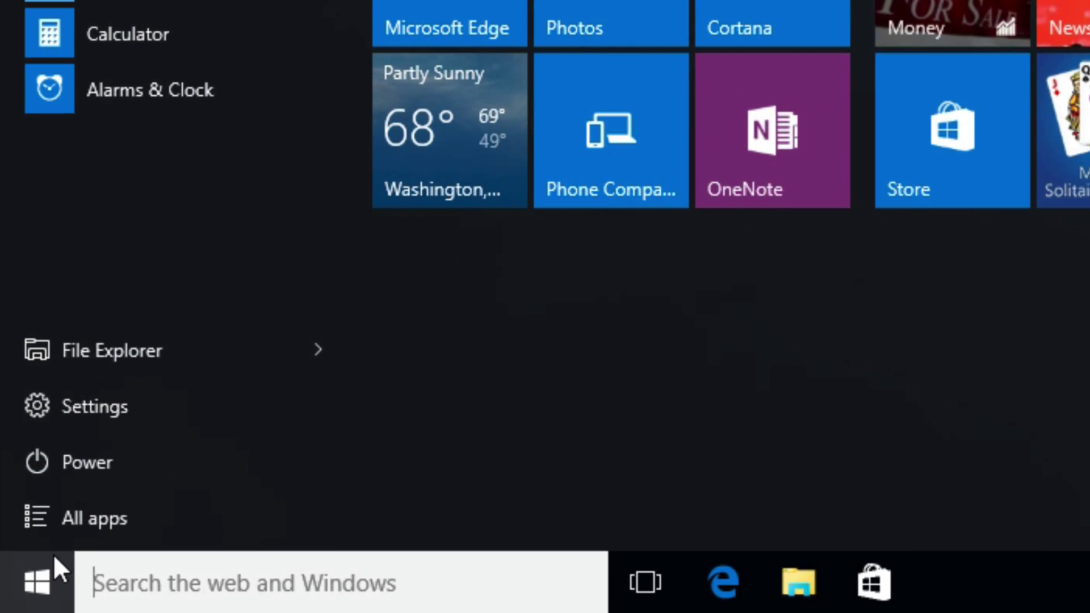
{"action": "left_click", "coordinate": [112, 408]}
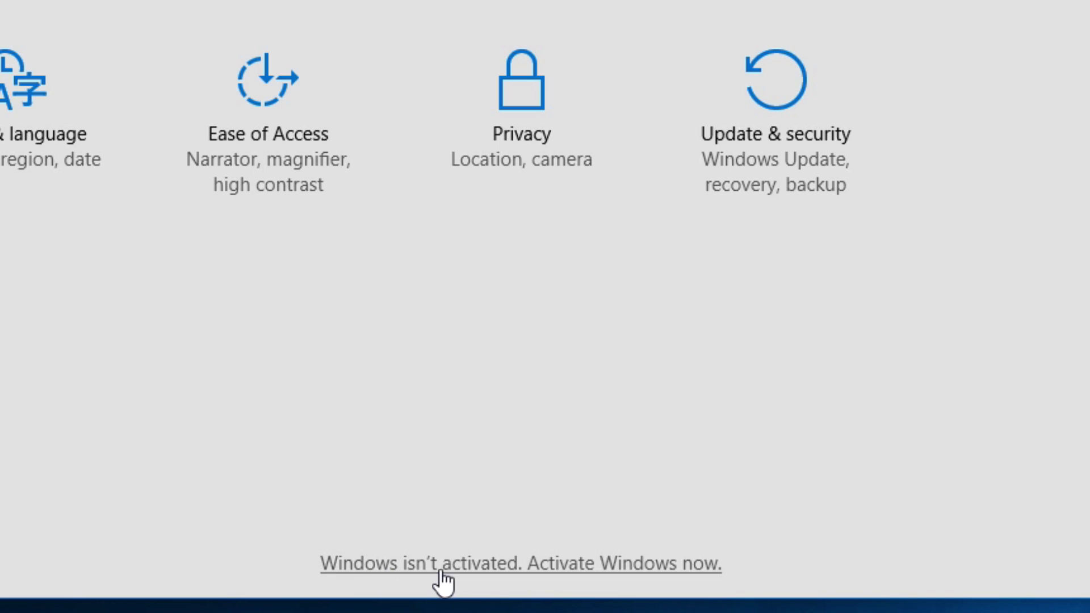
{"action": "left_click", "coordinate": [496, 568]}
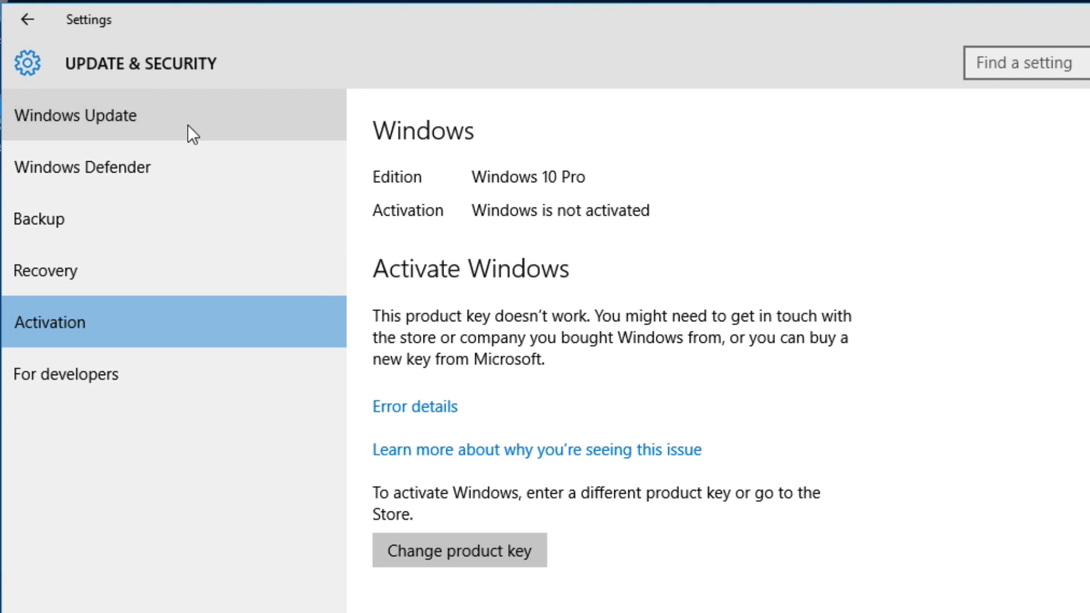
{"action": "left_click", "coordinate": [107, 128]}
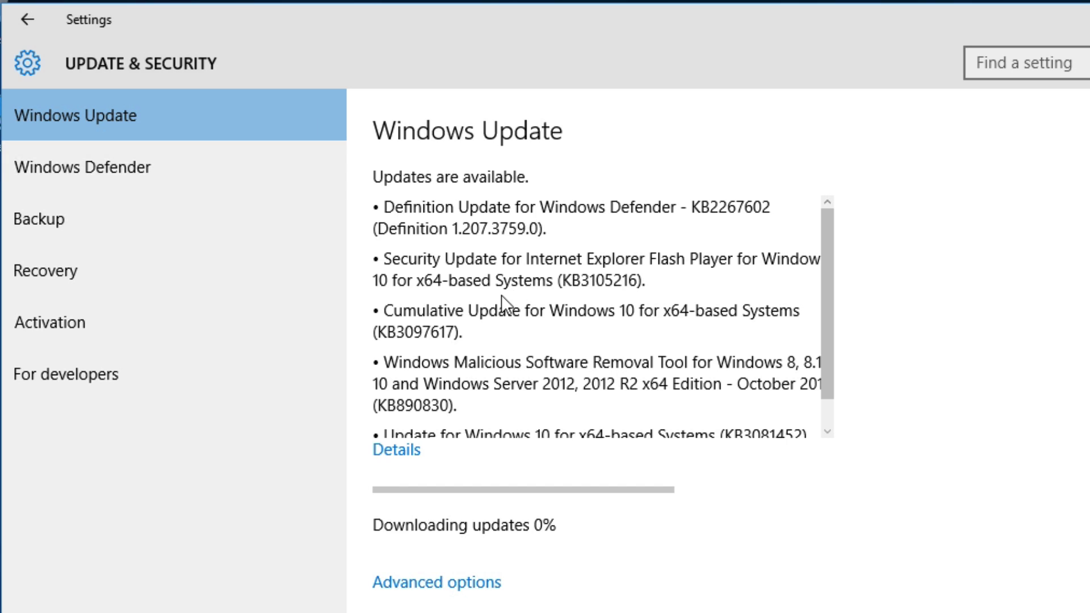
{"action": "scroll", "coordinate": [502, 296], "scroll_direction": "down", "scroll_amount": 2}
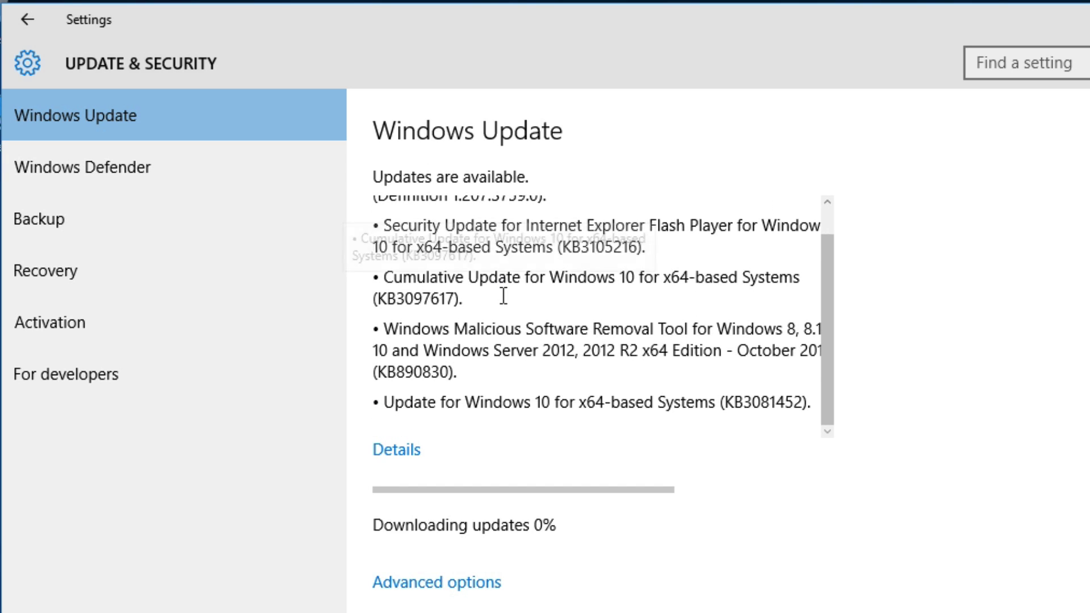
{"action": "scroll", "coordinate": [503, 296], "scroll_direction": "up", "scroll_amount": 2}
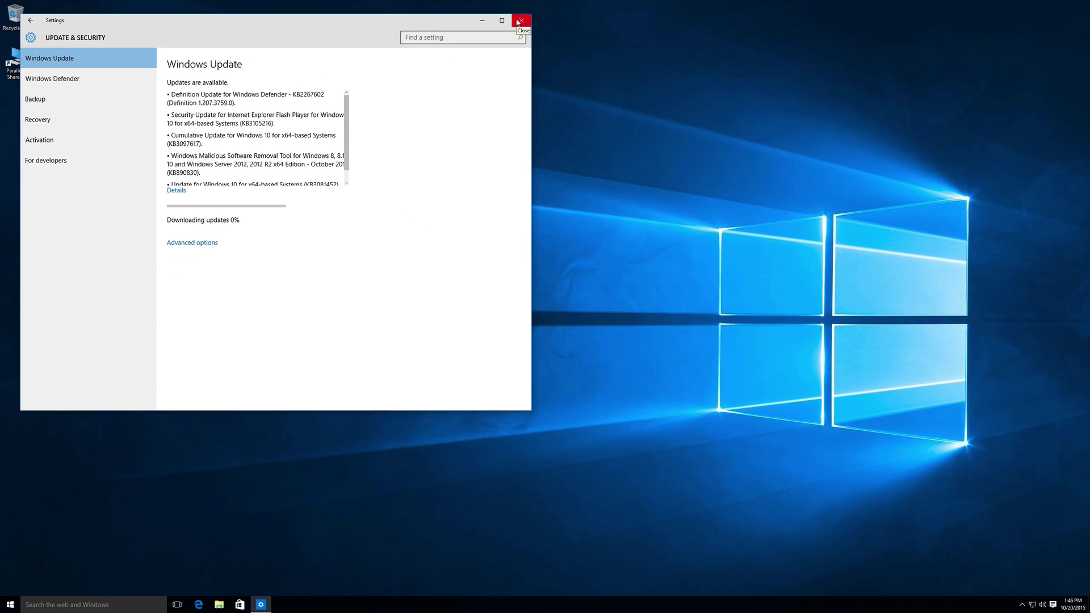
Step: Close the Settings window
{"action": "left_click", "coordinate": [562, 21]}
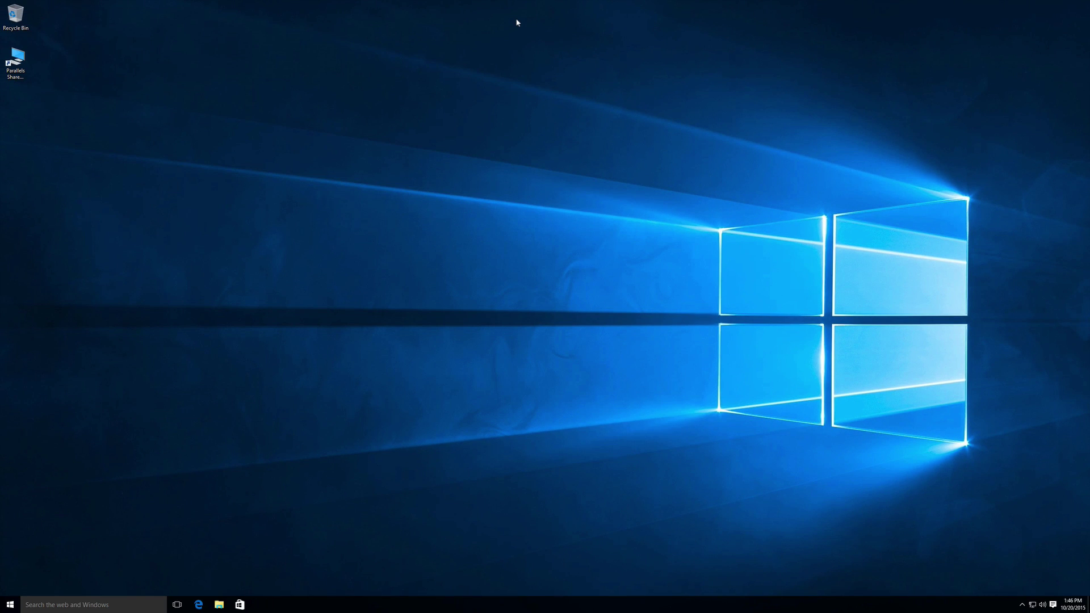